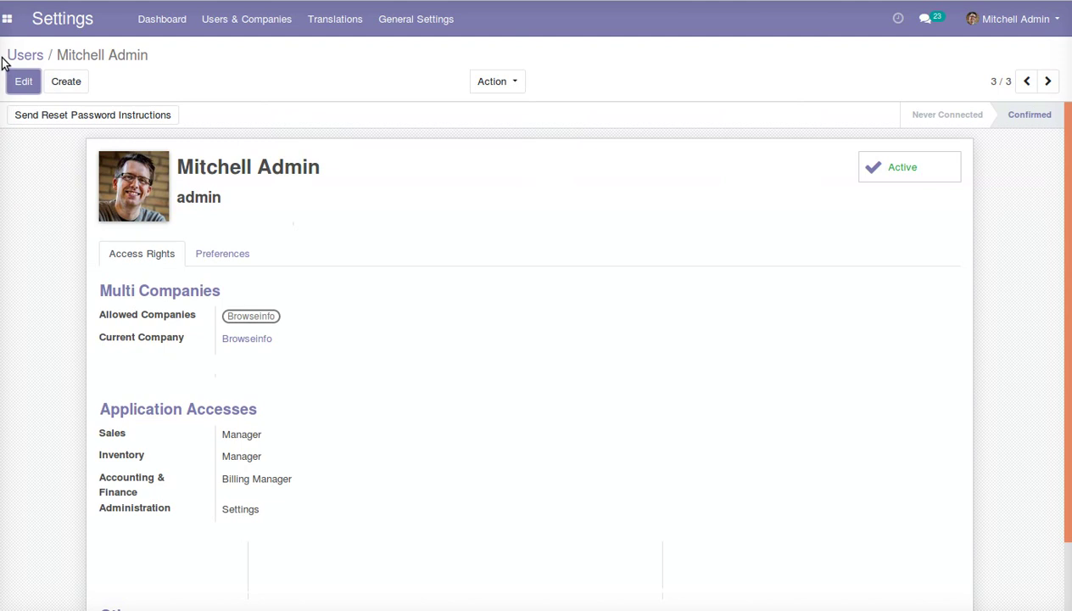
Examine the administrator user's access rights, including the Sales Commission option, in edit mode and save the record
triple_click(117, 54)
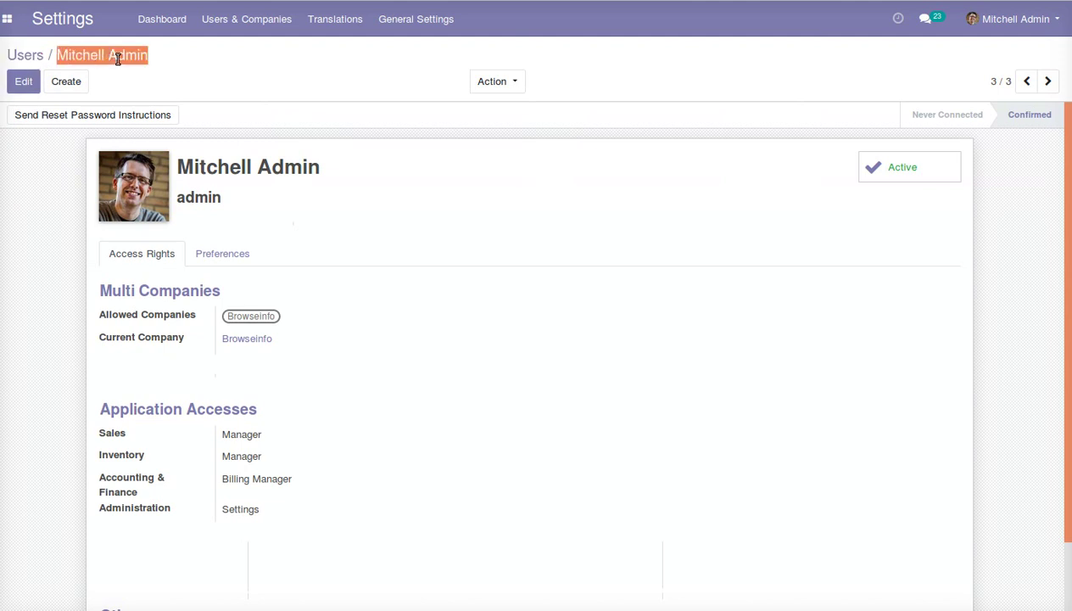
click(314, 86)
scroll(505, 426, down, 1)
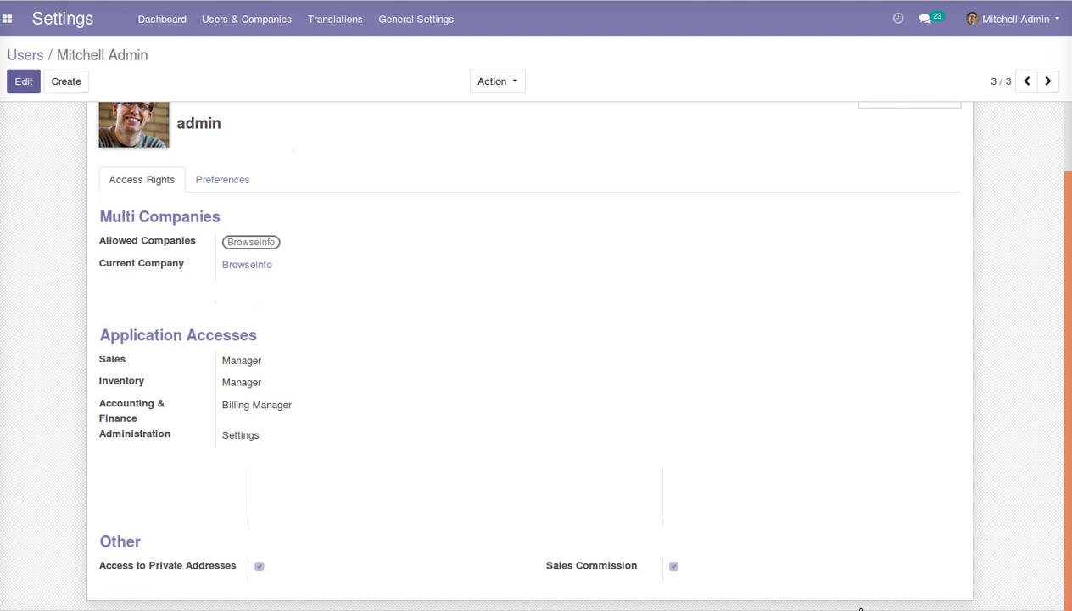
scroll(570, 536, down, 1)
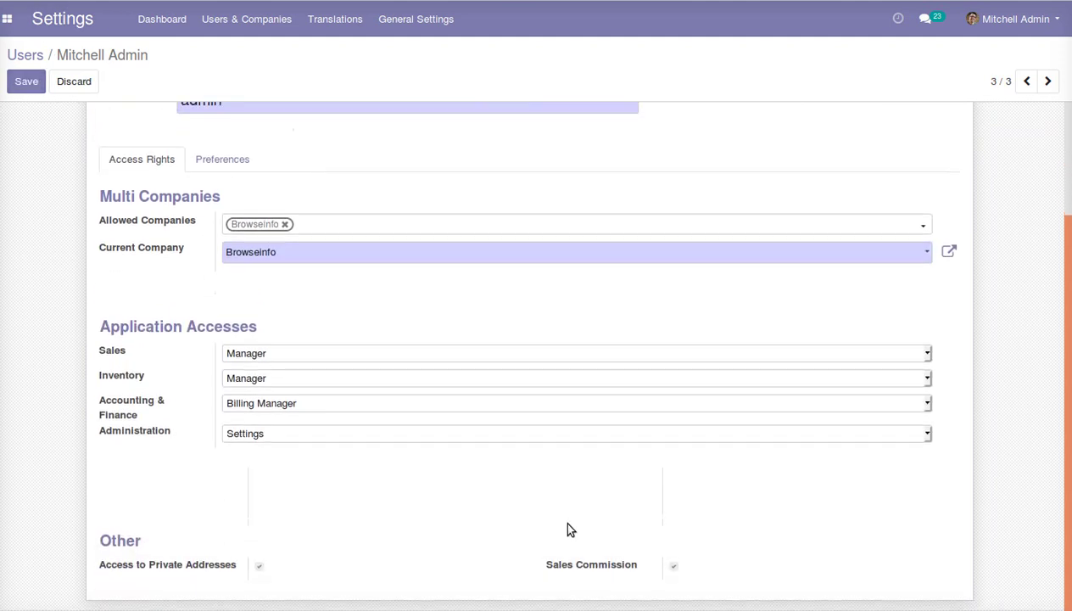
drag(543, 567, 694, 579)
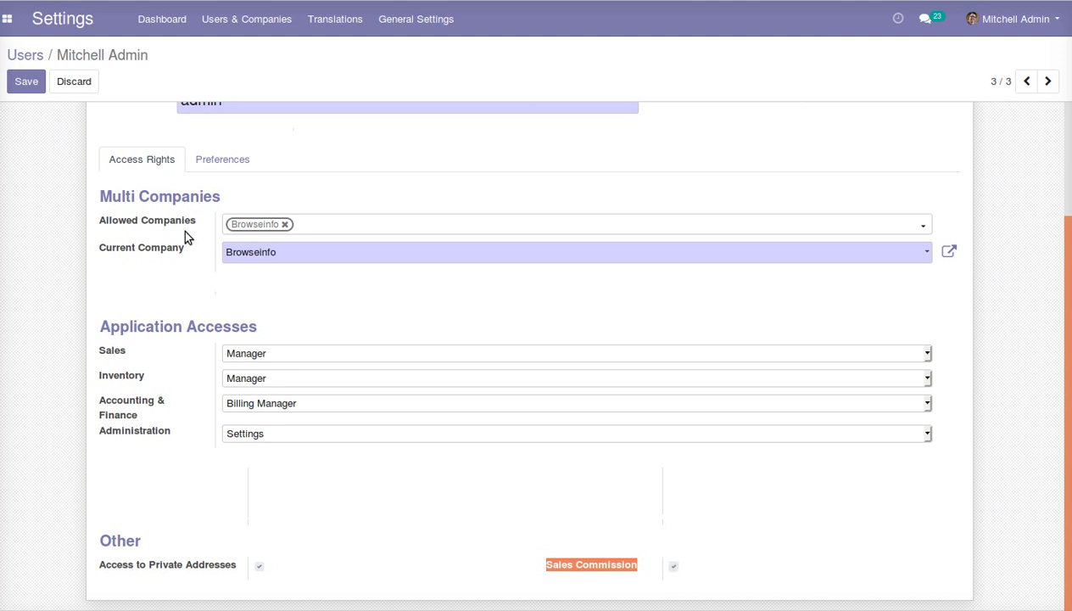
click(24, 83)
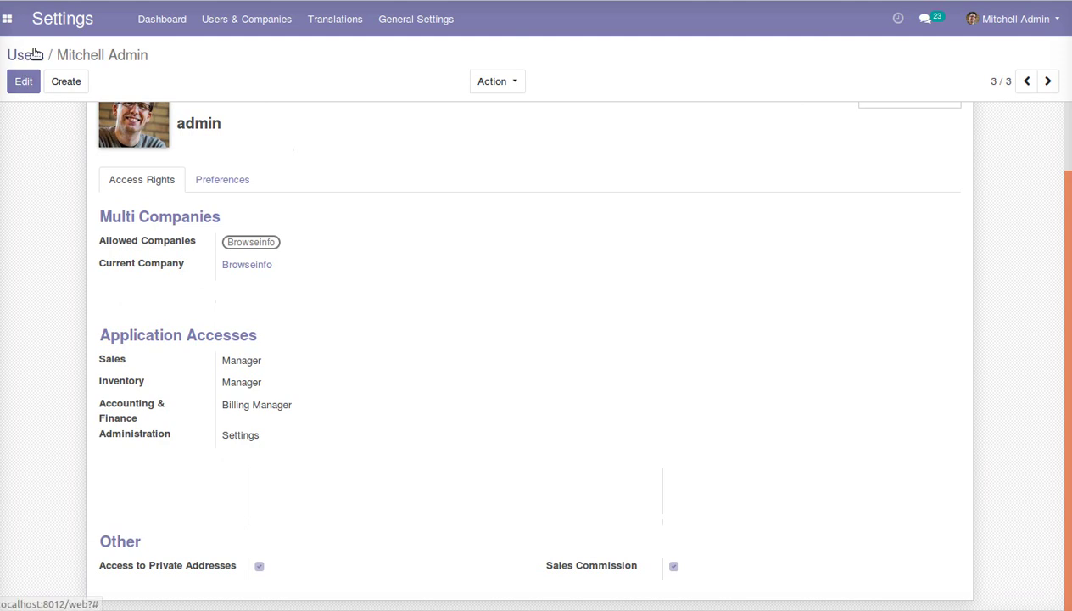
Switch to the Sales app and open its list of Sales Commission configurations
click(220, 25)
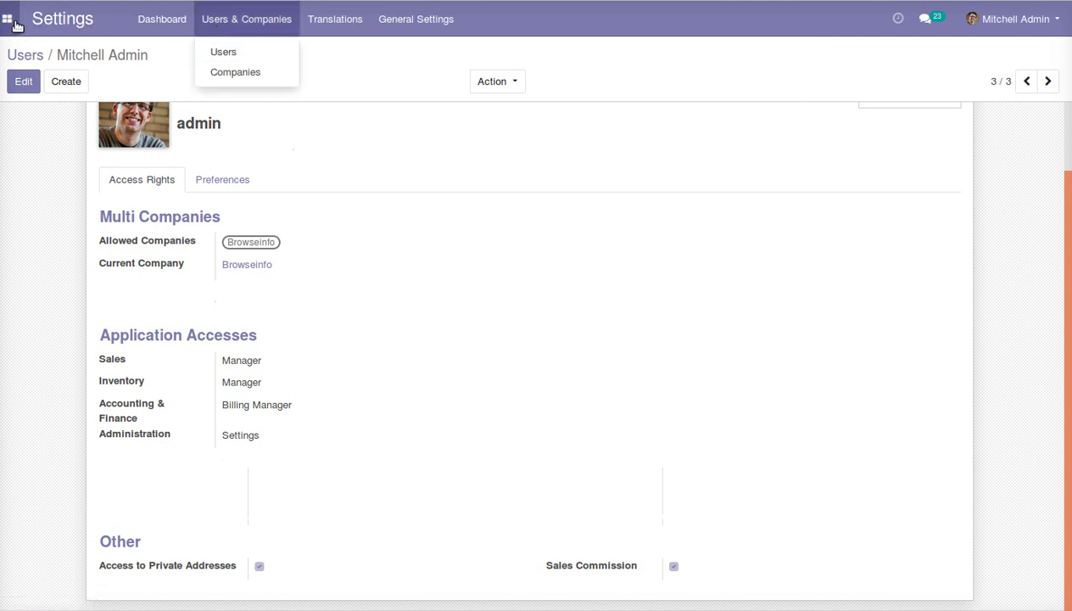
click(8, 20)
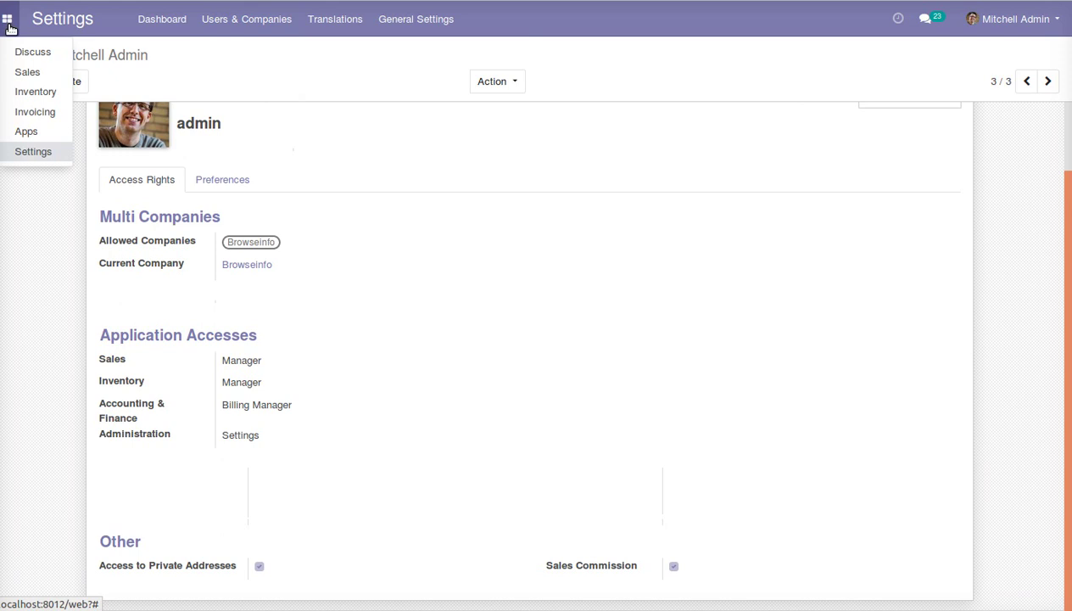
click(19, 72)
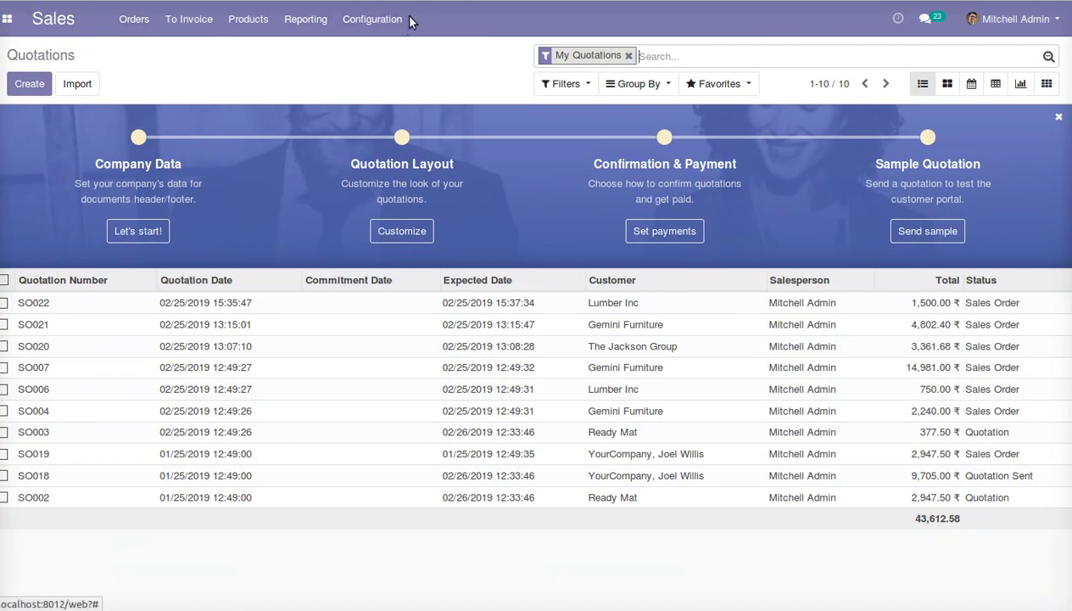
click(361, 22)
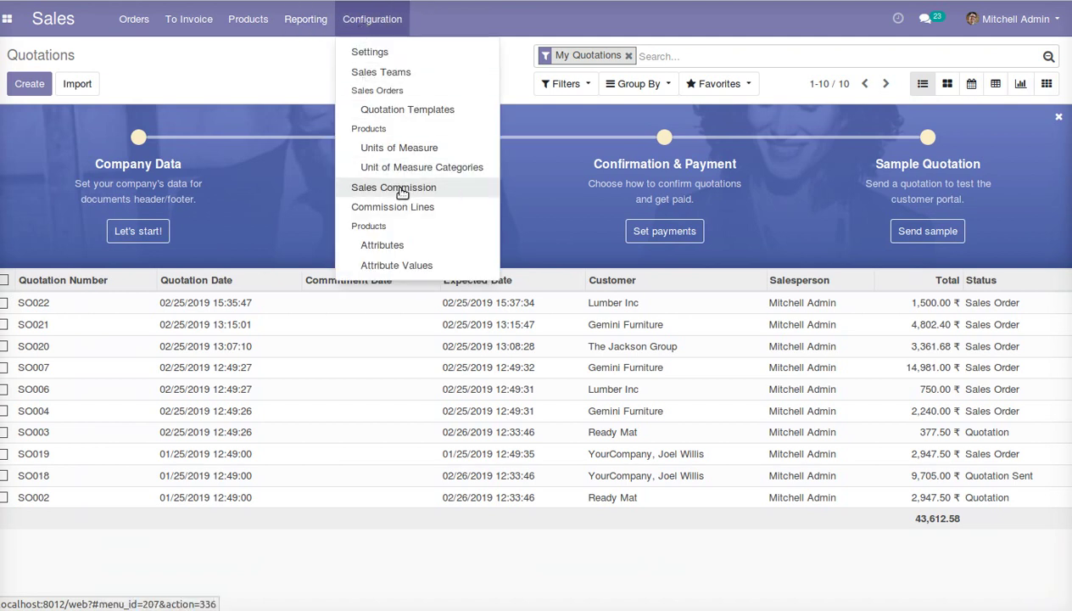
click(394, 187)
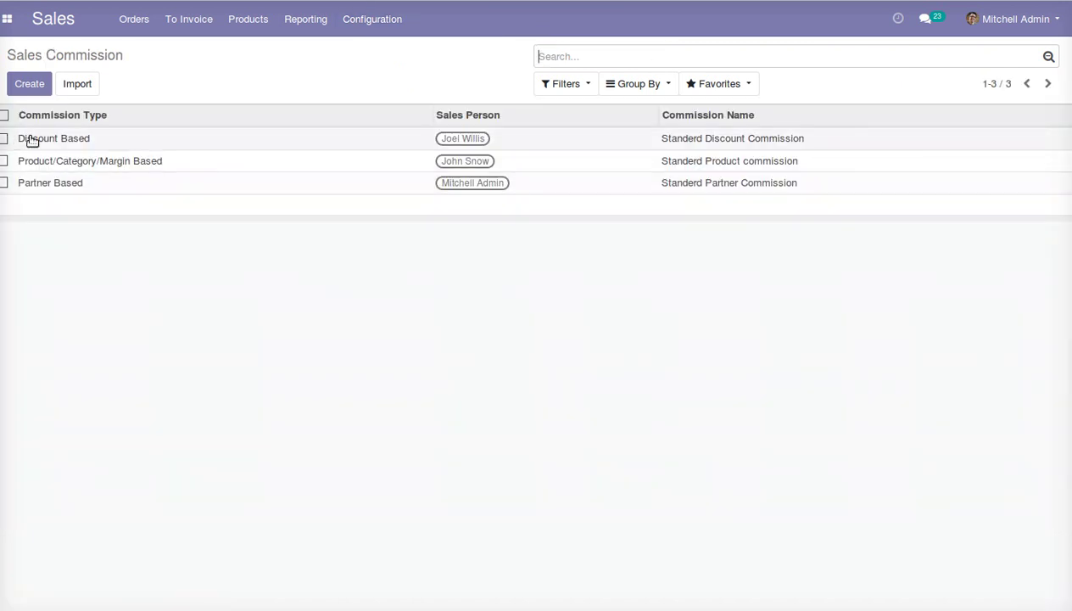
Examine the Standerd Partner Commission record's type options and its affiliated and non-affiliated commission percentages, then save it
click(66, 183)
drag(101, 147, 381, 157)
click(24, 87)
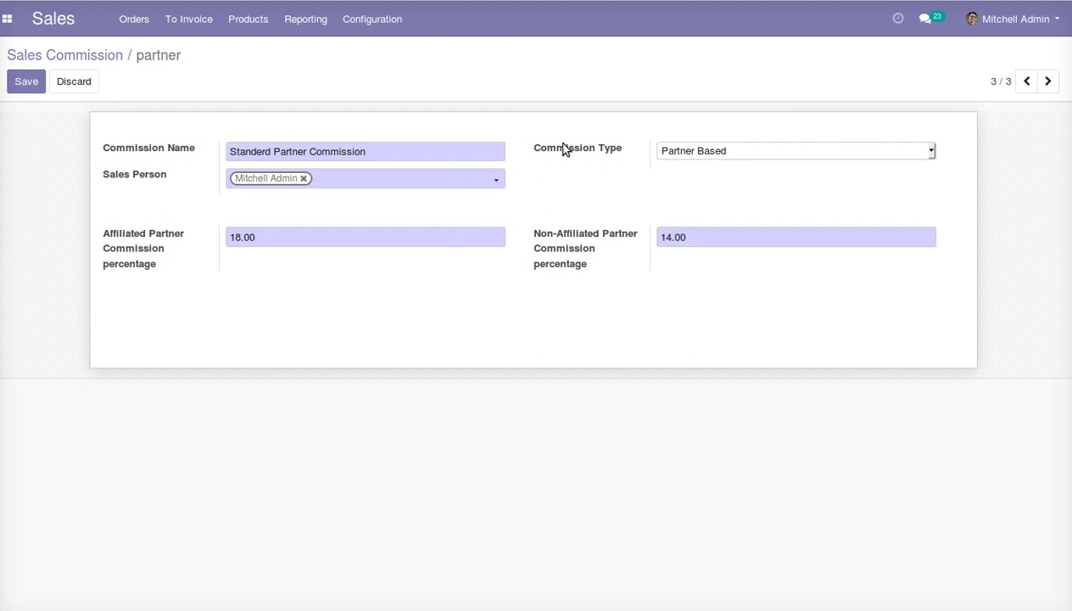
click(721, 152)
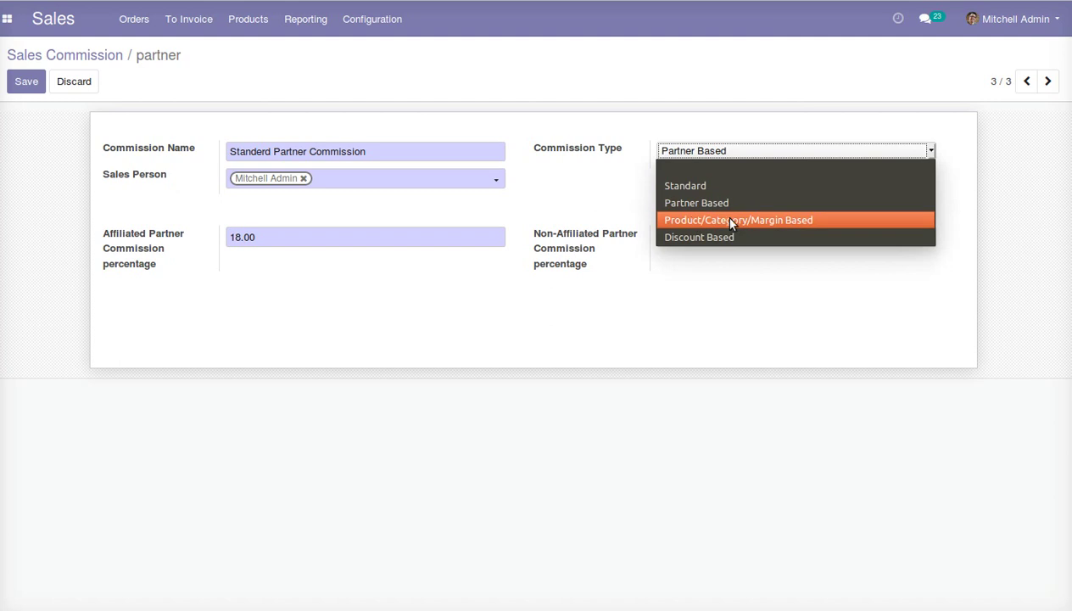
click(590, 335)
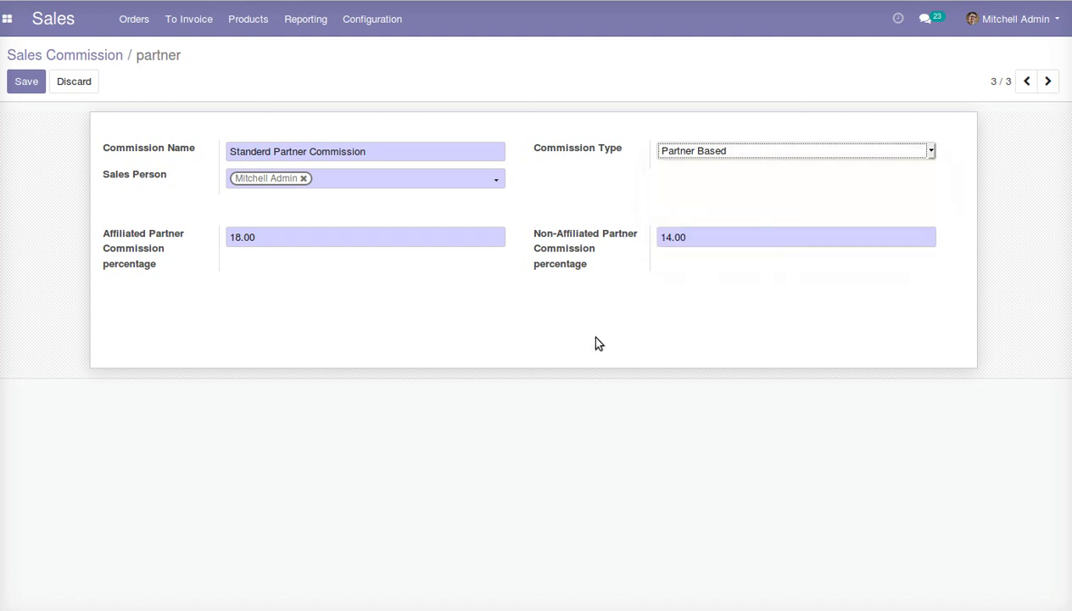
drag(105, 241, 187, 272)
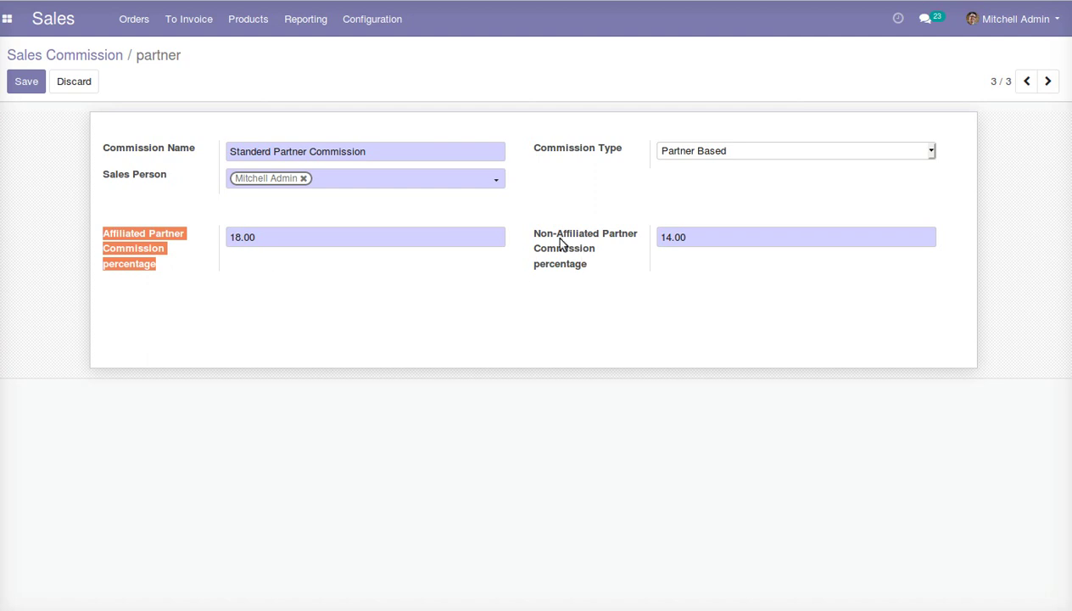
drag(532, 235, 591, 269)
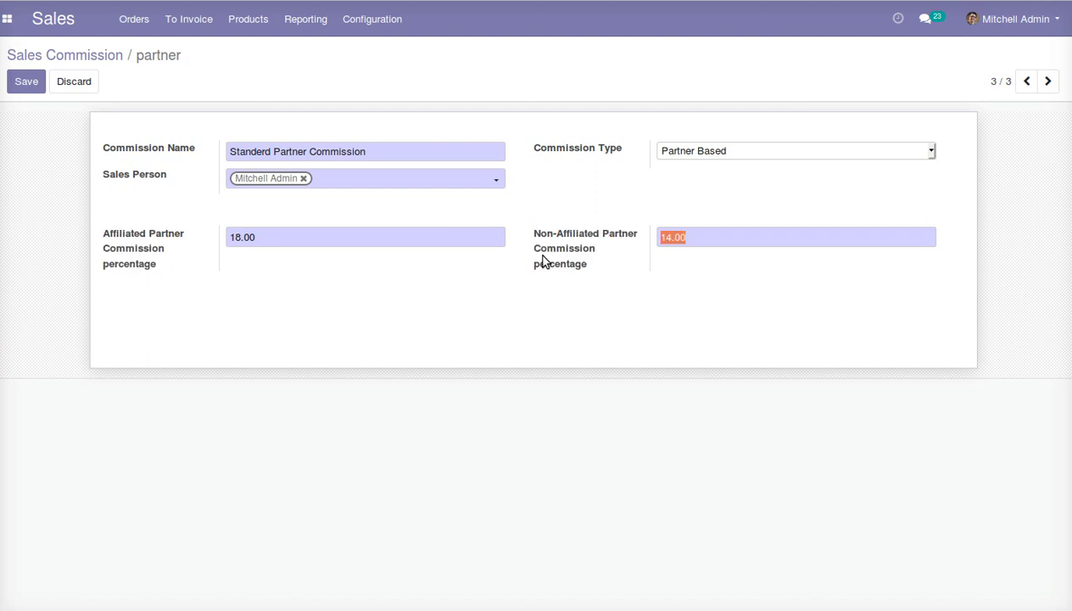
click(28, 85)
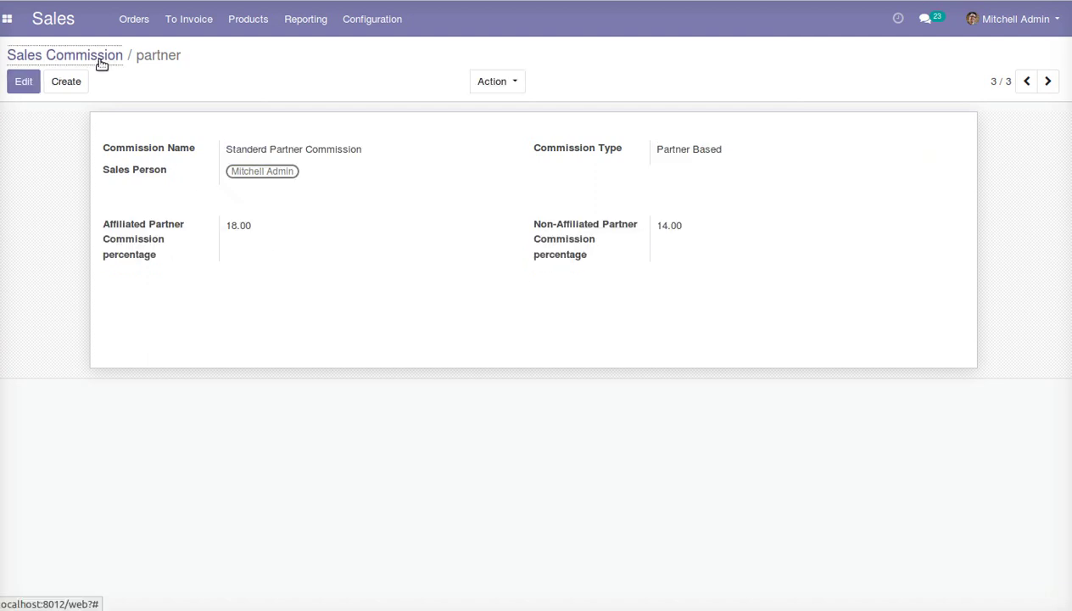
Open the Standerd Product commission record for editing and check its commission name and commission type
click(99, 58)
click(75, 159)
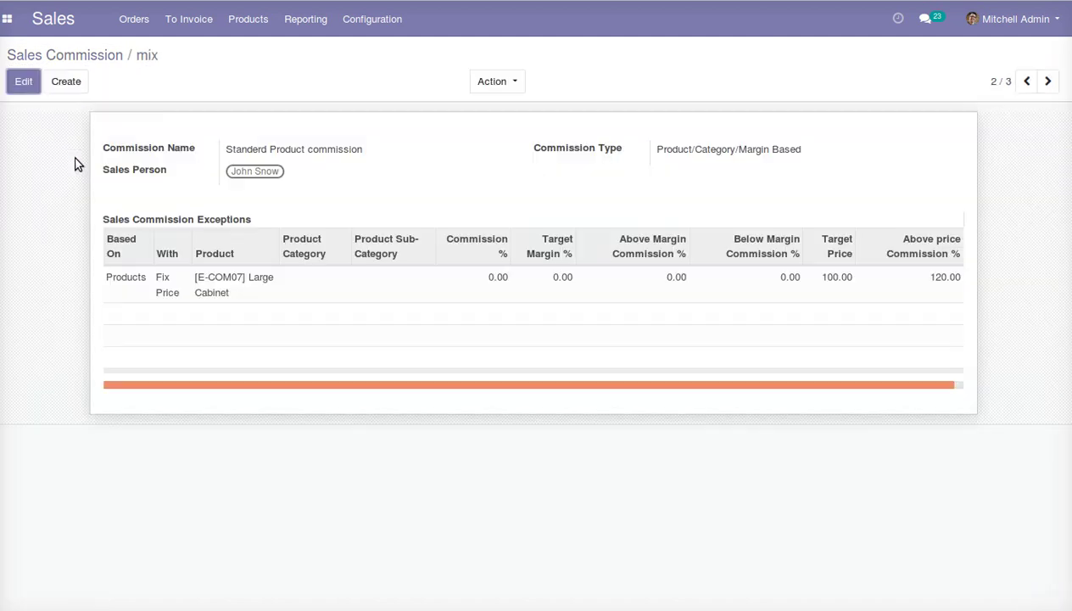
key(alt+a)
drag(98, 151, 283, 148)
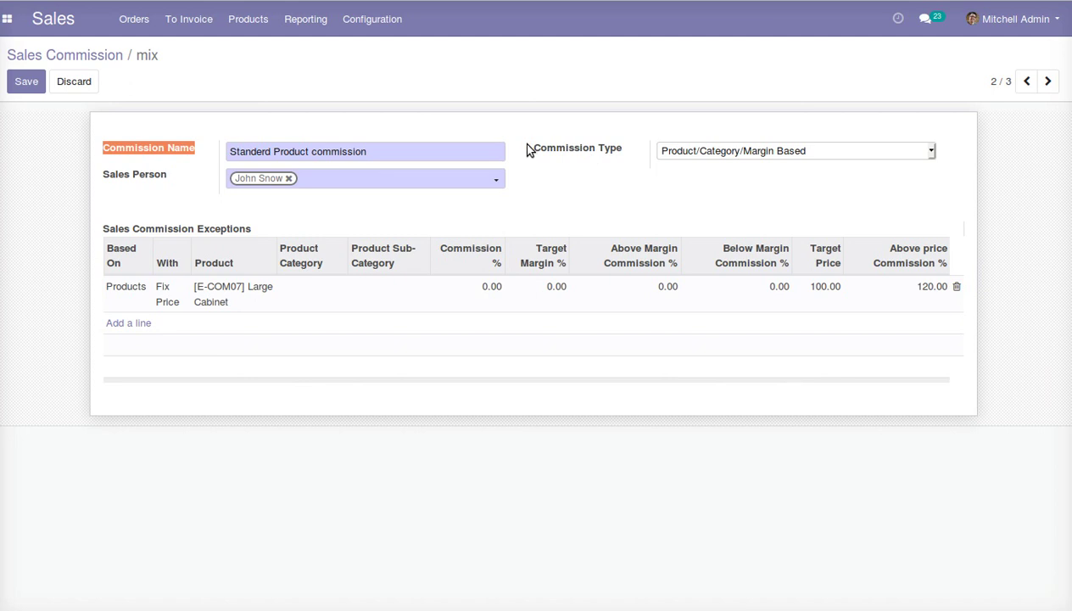
click(618, 148)
drag(620, 152, 534, 158)
click(690, 151)
click(690, 151)
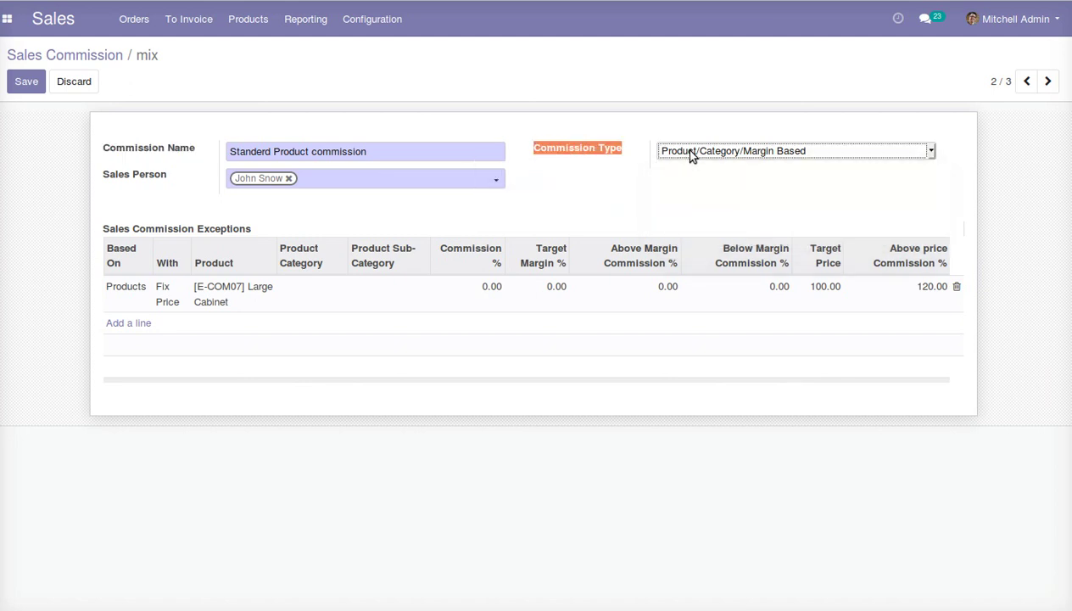
Add a sales commission exception based on Products with Fix Price, checking the category and sub-category options
click(130, 323)
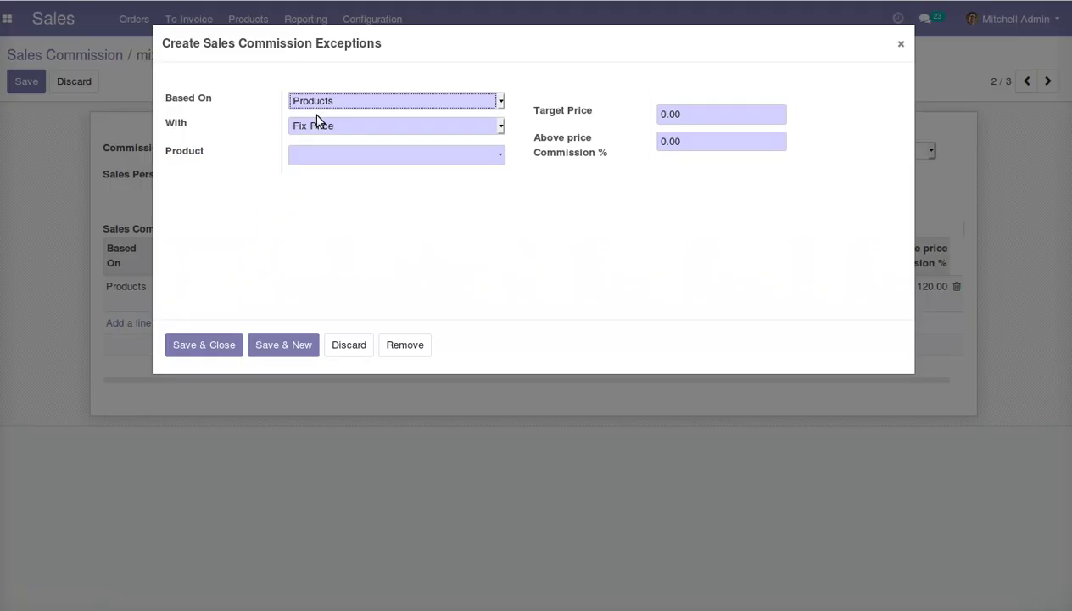
drag(161, 44, 385, 44)
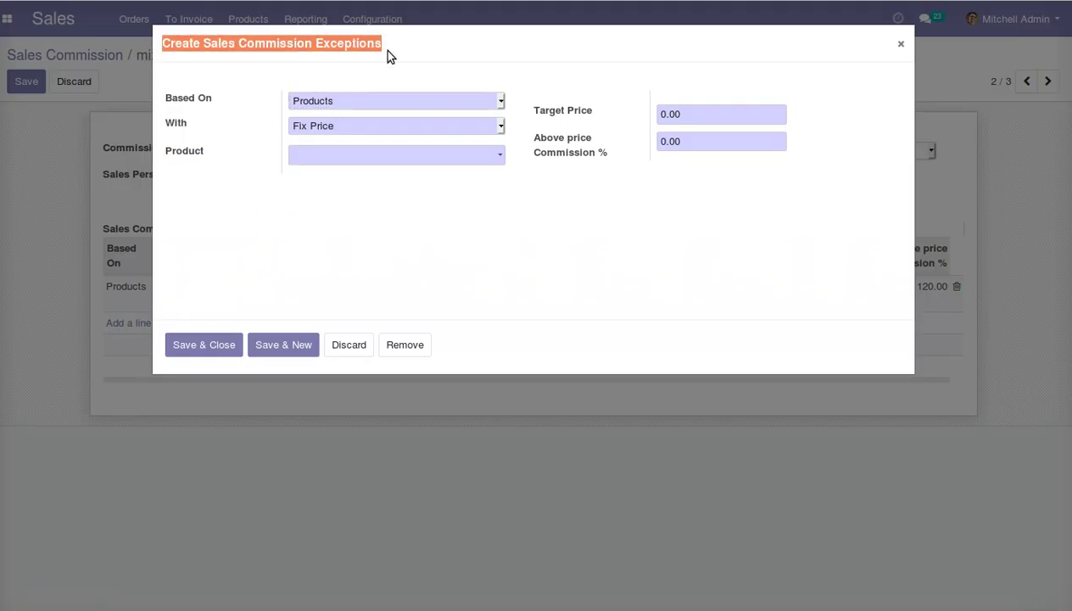
click(338, 103)
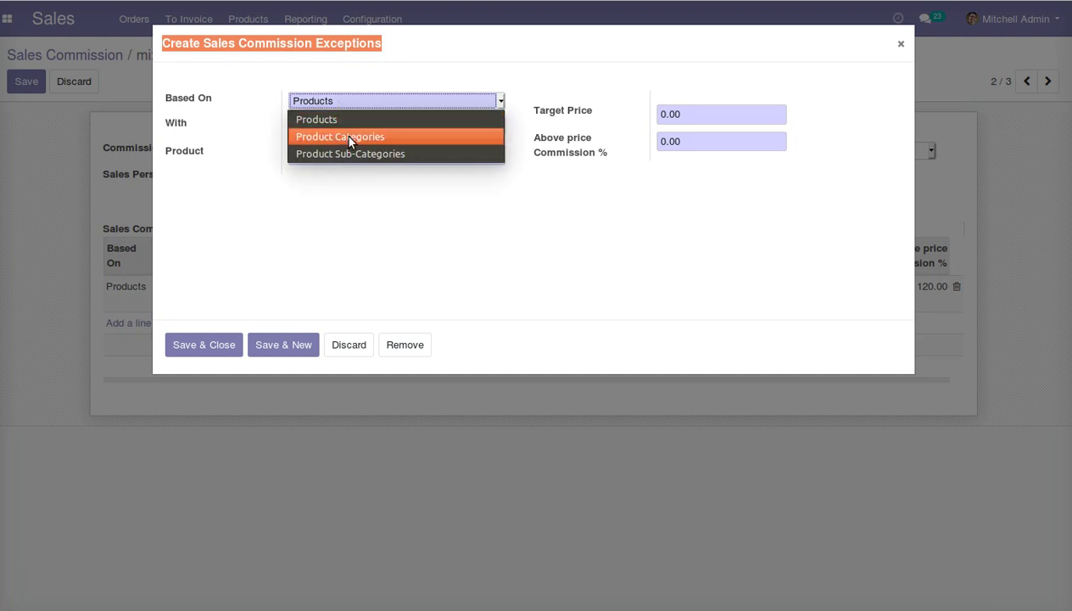
click(344, 136)
click(355, 101)
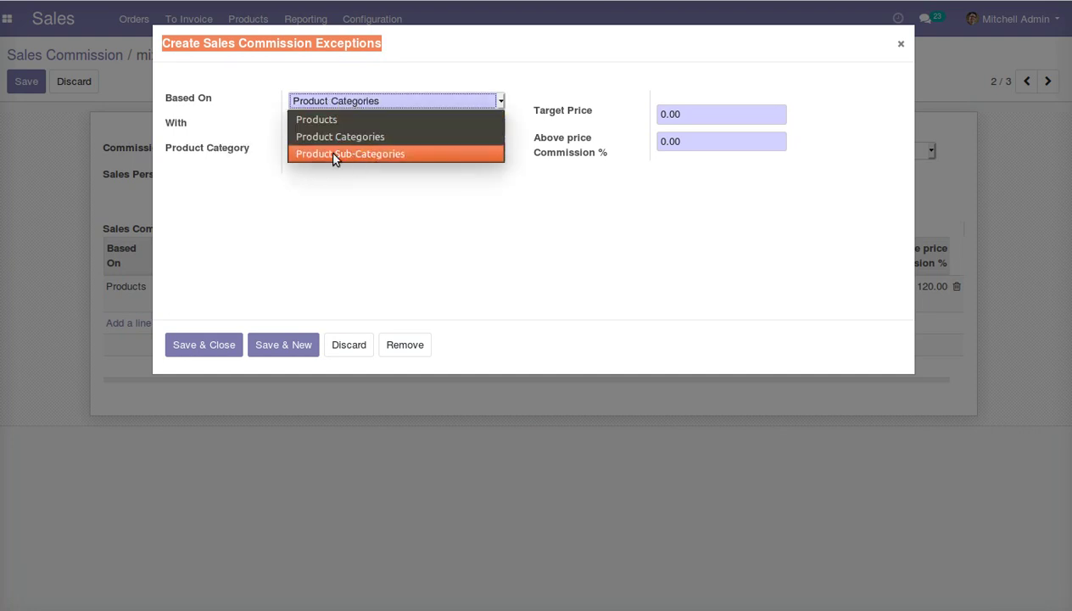
click(345, 152)
click(370, 104)
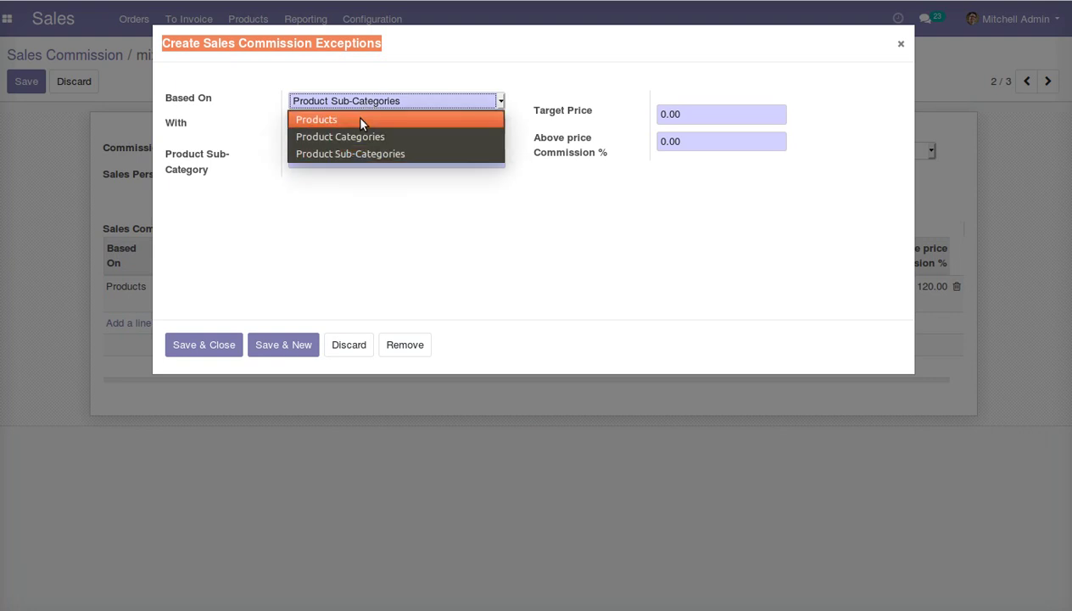
click(361, 121)
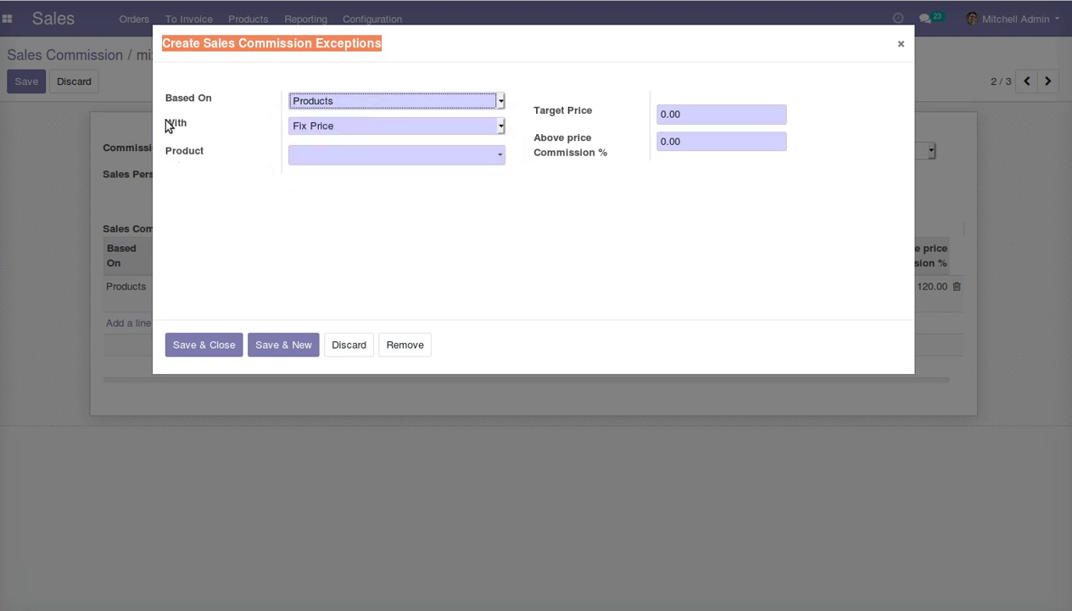
click(316, 123)
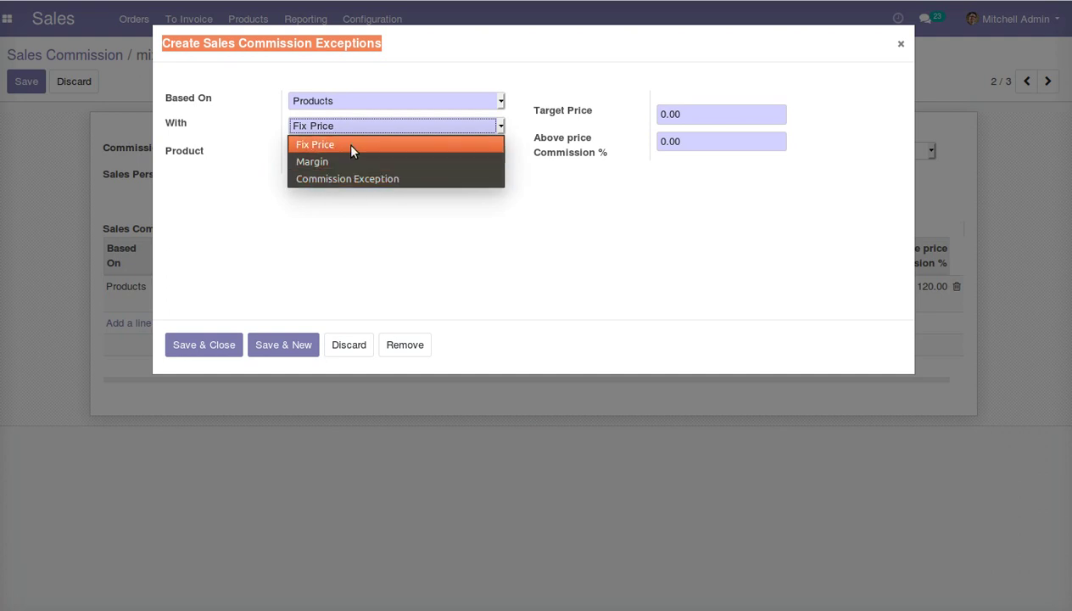
click(353, 146)
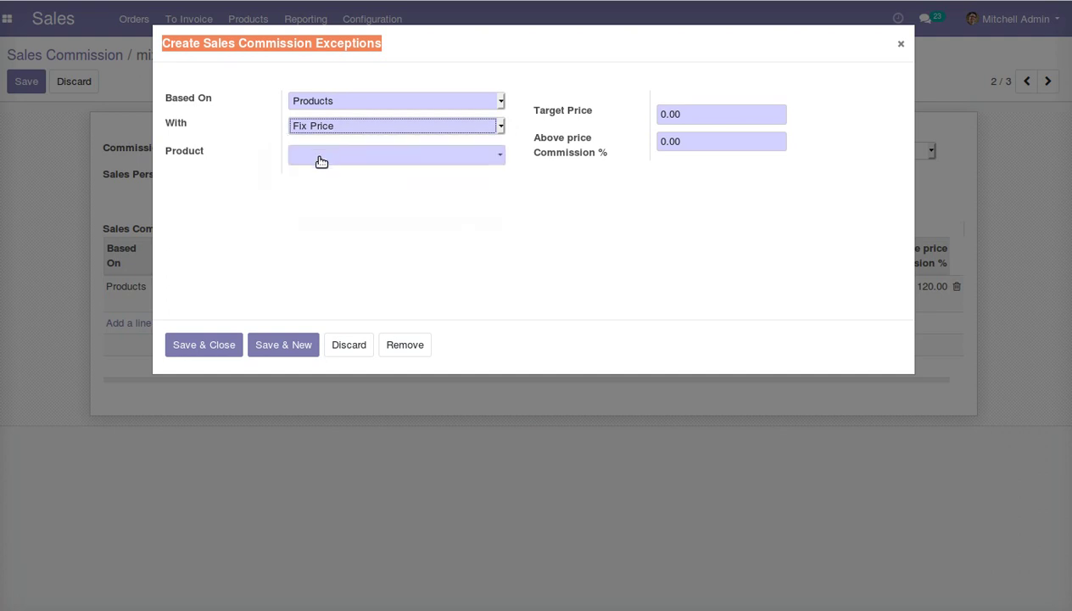
Complete the exception with product [E-COM08] Storage Box, target price 100 and above price commission 120 %, and save the commission record
click(320, 157)
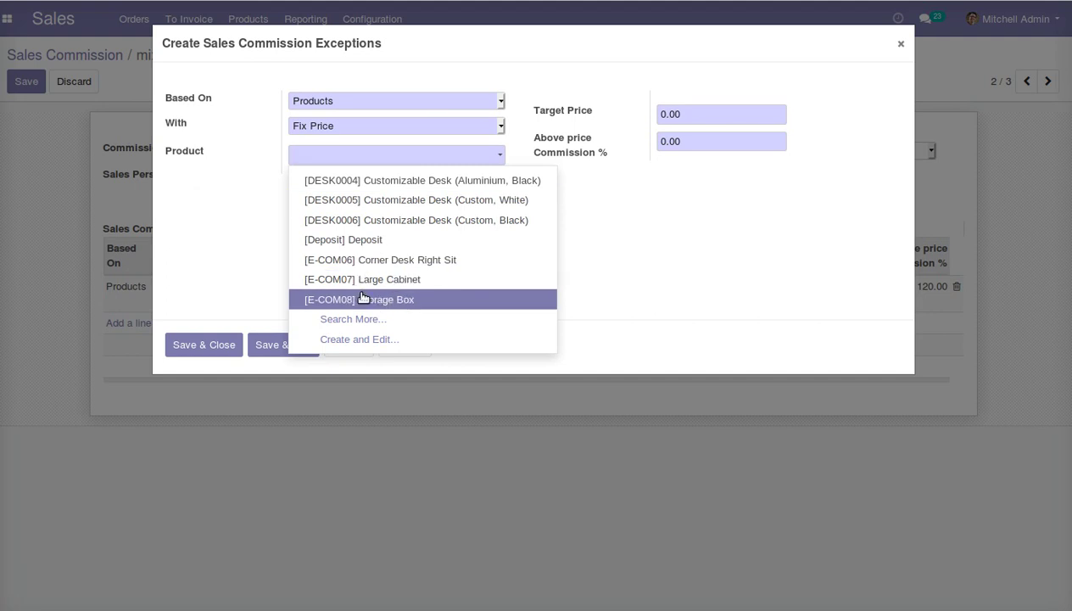
click(364, 299)
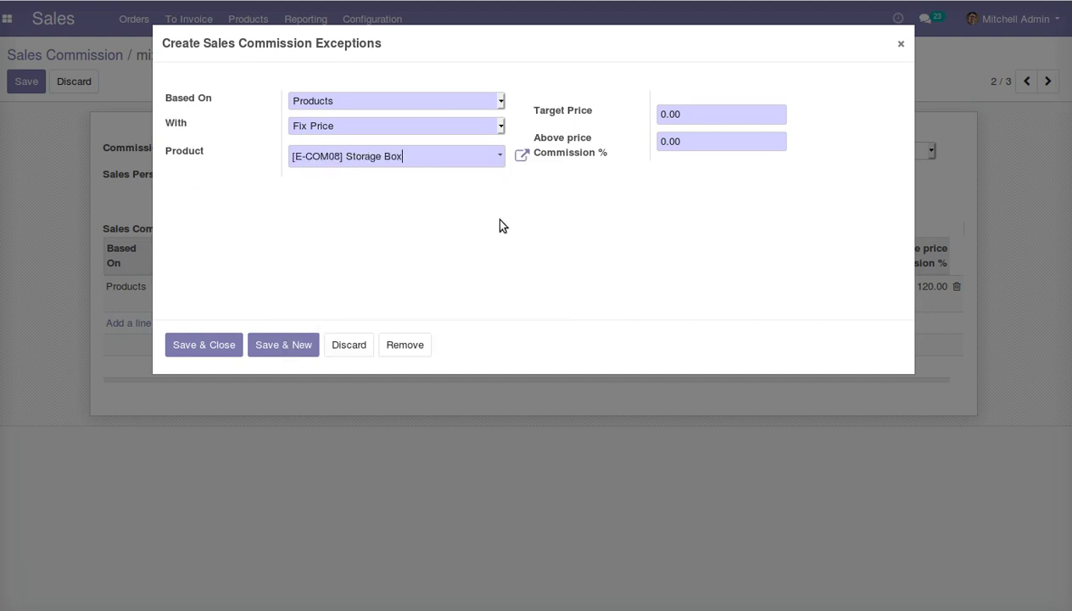
click(686, 116)
text(100)
click(660, 142)
key(BackSpace)
text(120)
click(198, 345)
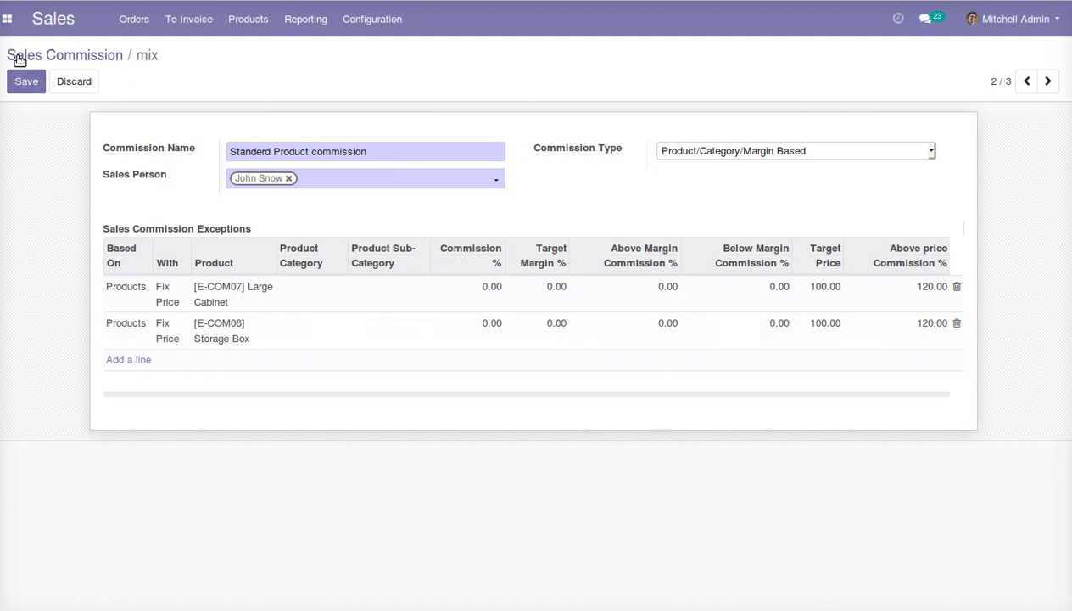
click(21, 84)
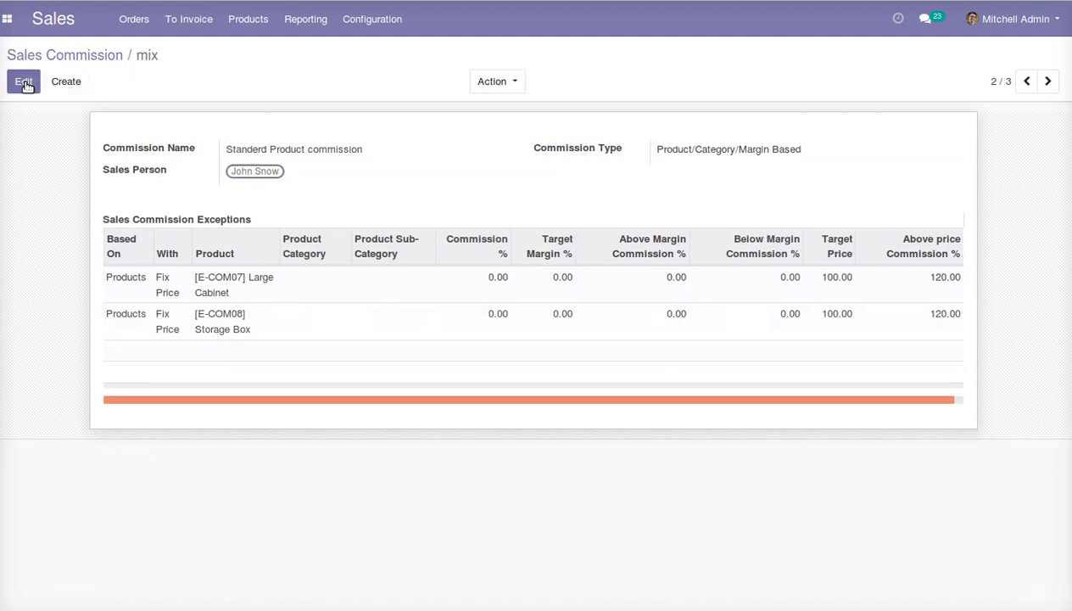
Open the Standerd Discount Commission record for editing and check its commission type, sales person and discount percentage fields
click(44, 57)
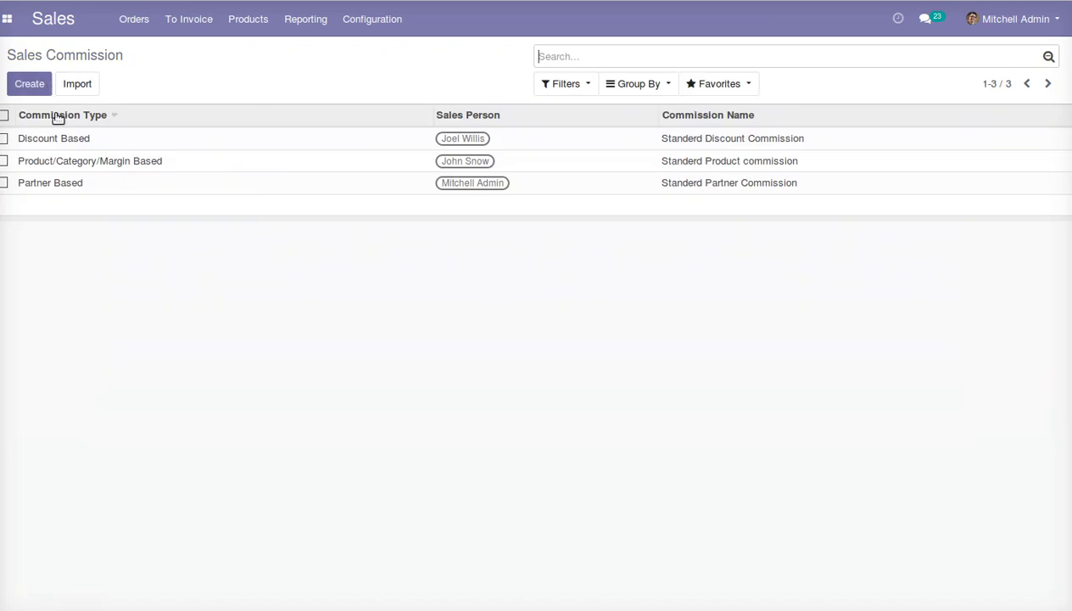
click(65, 141)
click(23, 81)
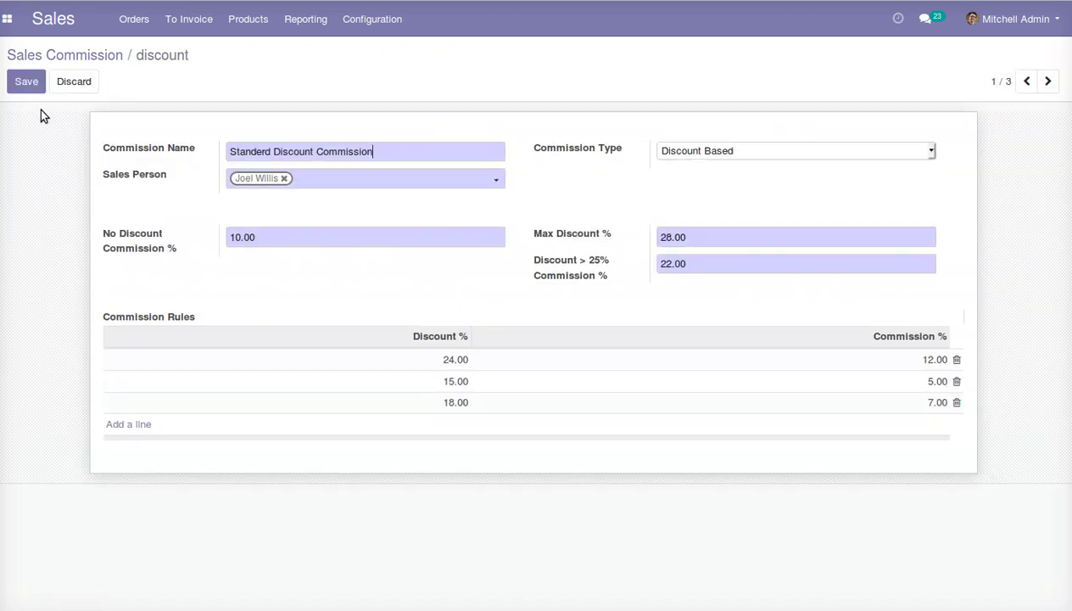
drag(99, 147, 341, 148)
drag(525, 149, 630, 149)
click(726, 150)
click(732, 151)
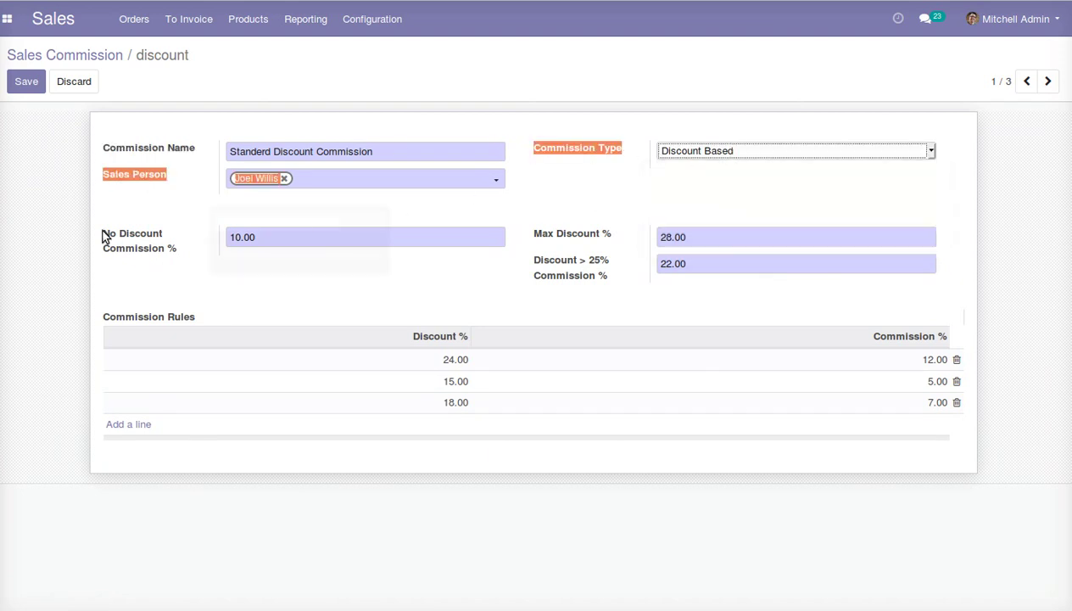
drag(103, 237, 210, 240)
double_click(212, 244)
drag(532, 240, 612, 235)
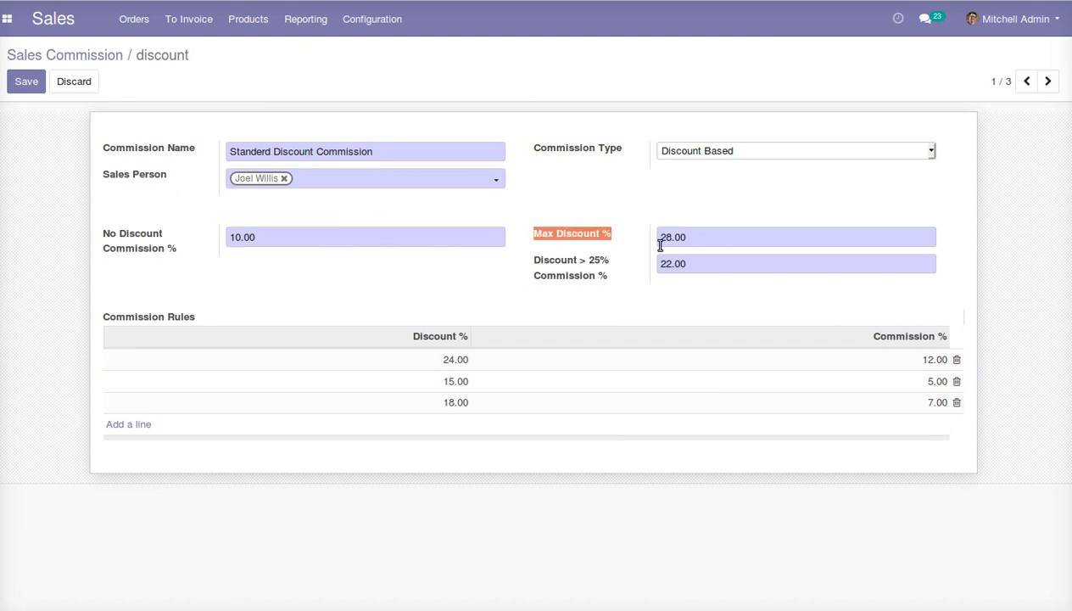
drag(534, 262, 608, 274)
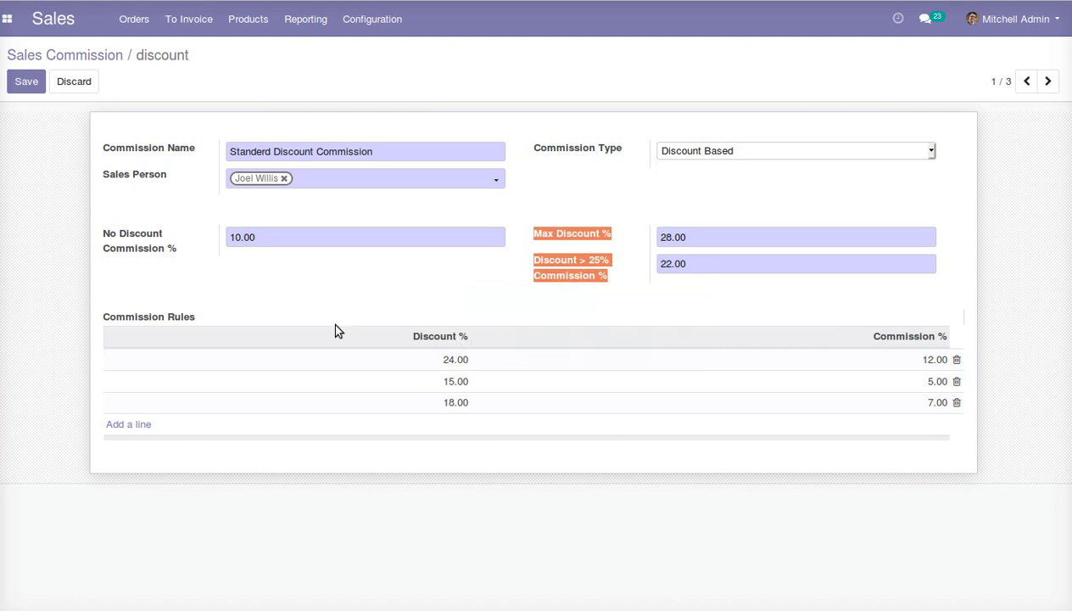
Add a commission rule with 28 % discount and 14 % commission, and save the Standerd Discount Commission record
click(123, 426)
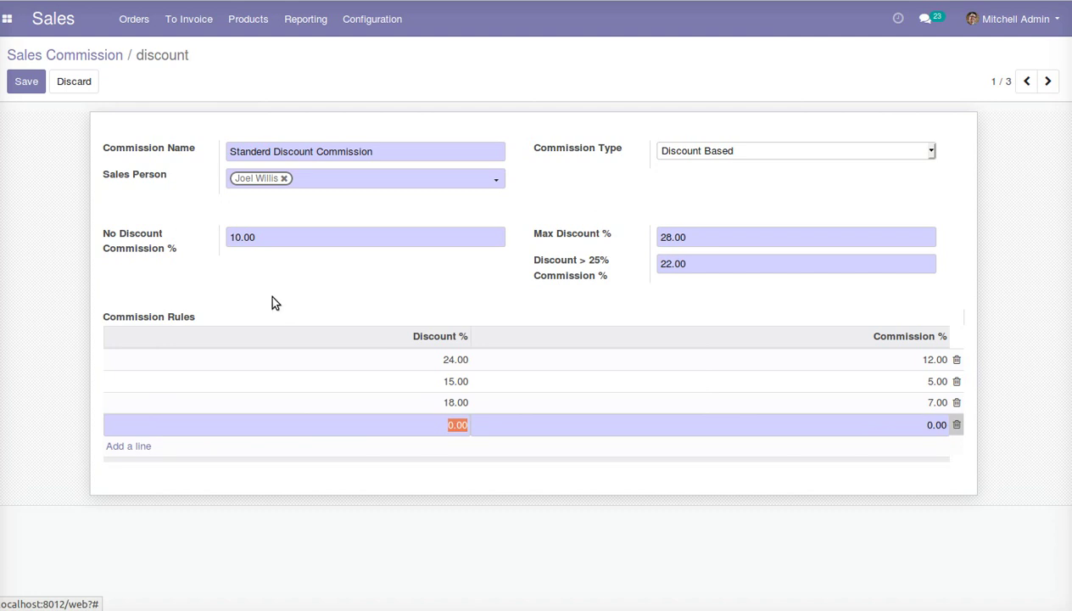
text(28)
click(924, 425)
text(14)
click(998, 299)
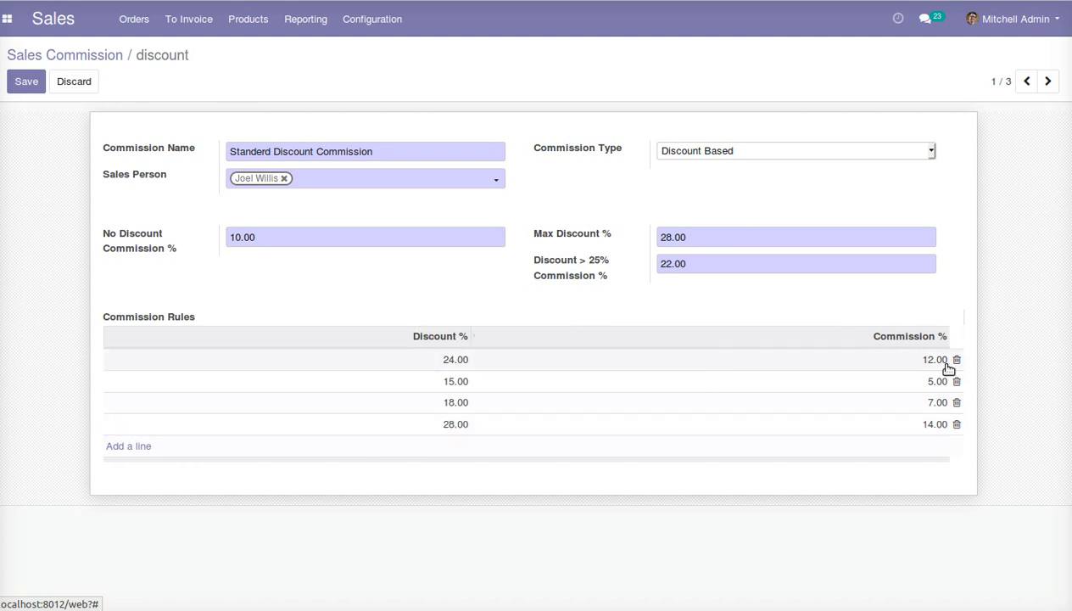
click(25, 84)
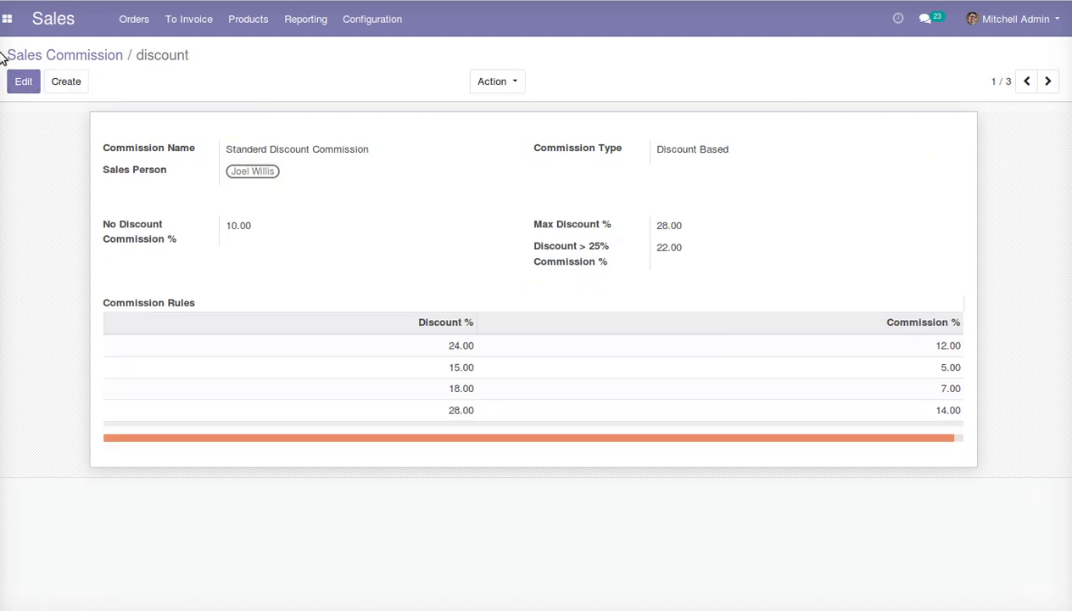
Leave the discount commission record and open the Sales settings at the Sales Commission section
click(12, 56)
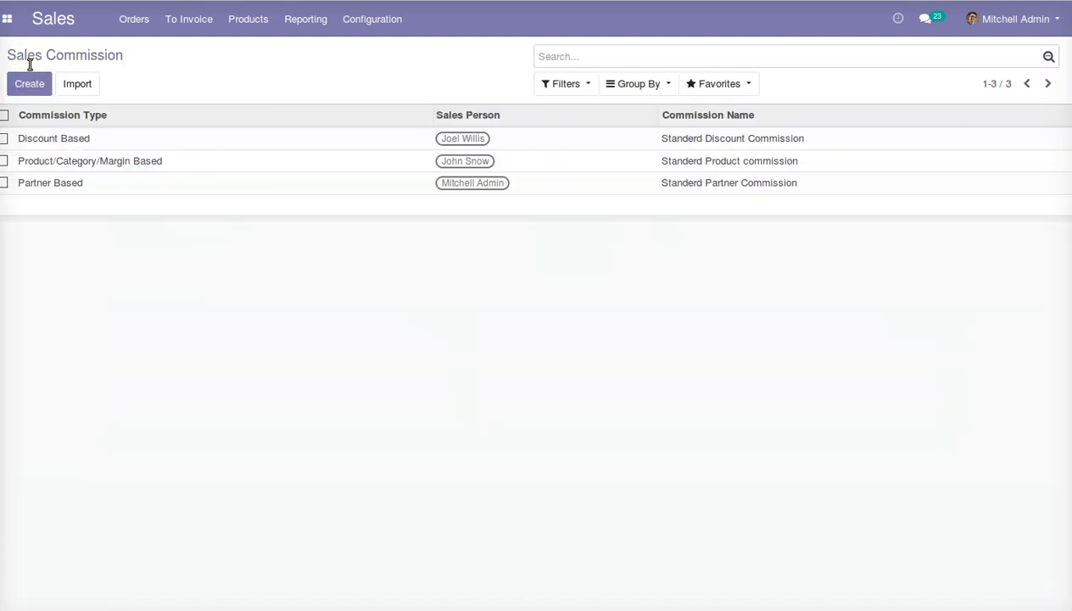
click(35, 30)
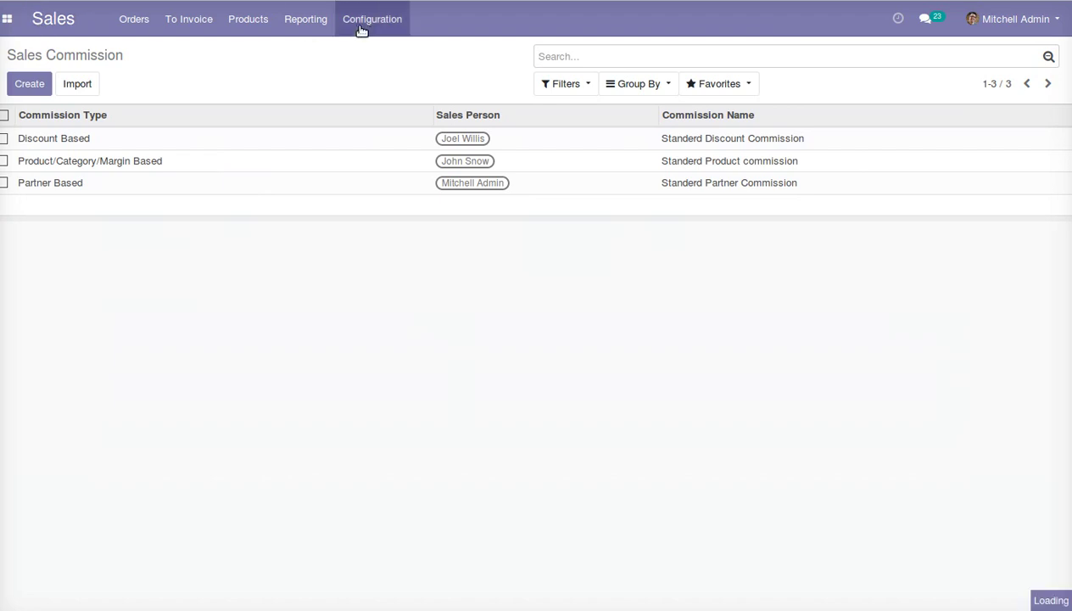
click(363, 25)
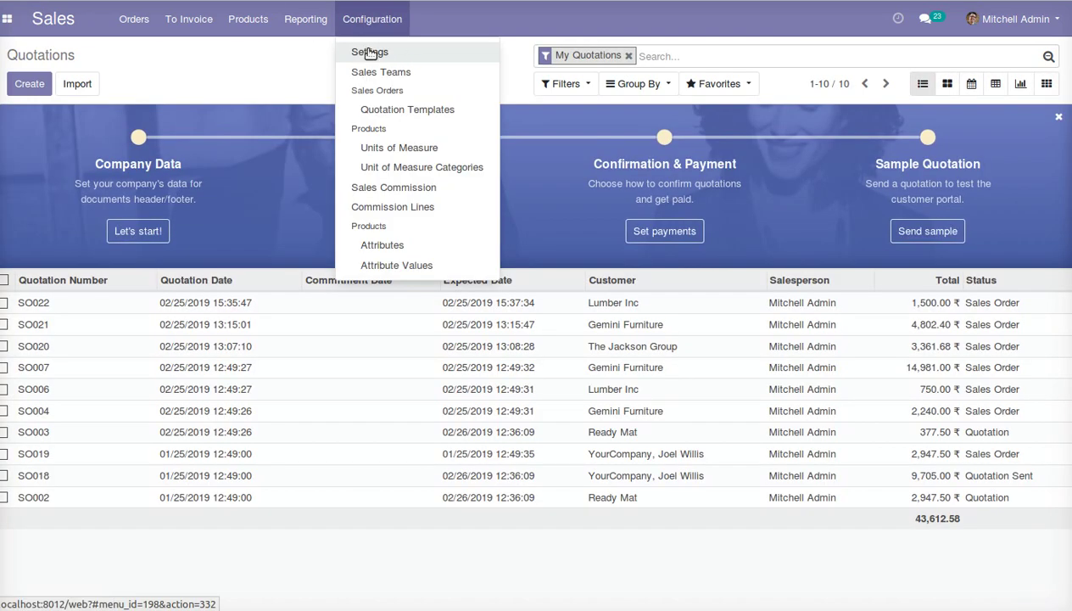
click(369, 53)
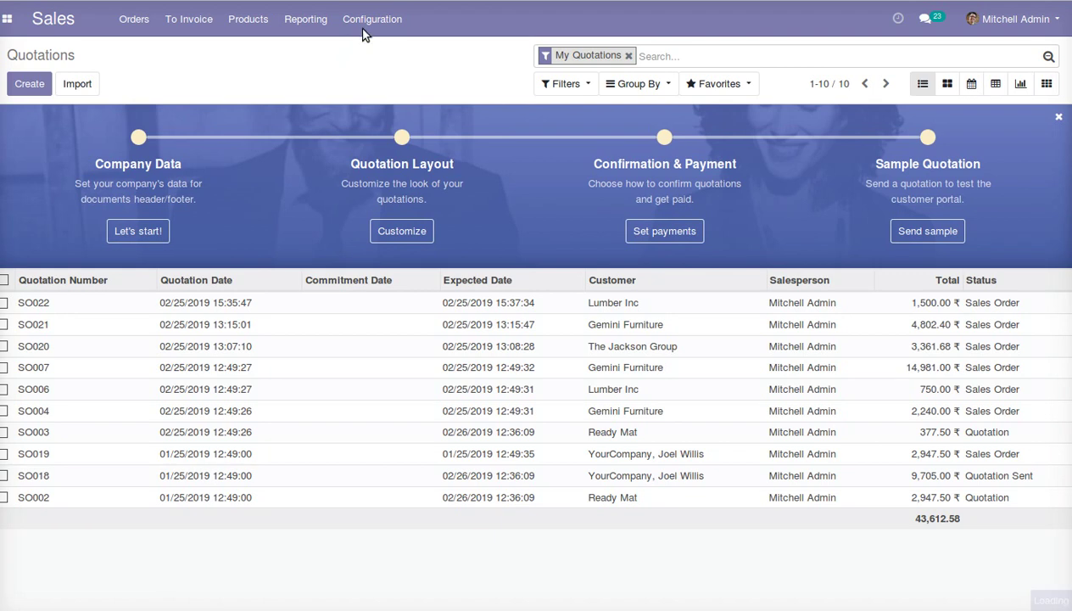
scroll(259, 251, down, 5)
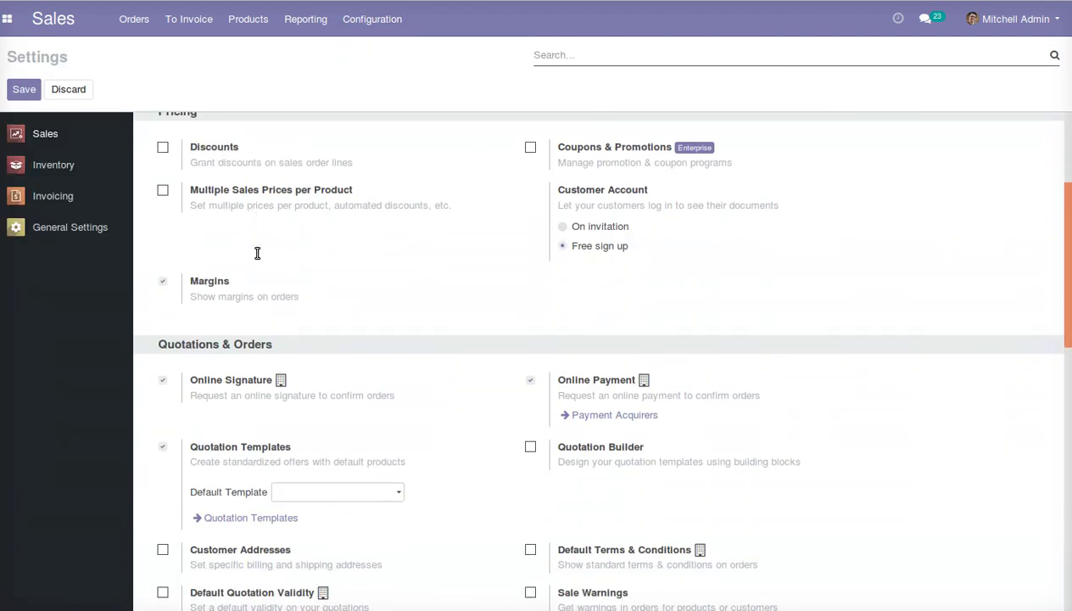
scroll(258, 256, down, 7)
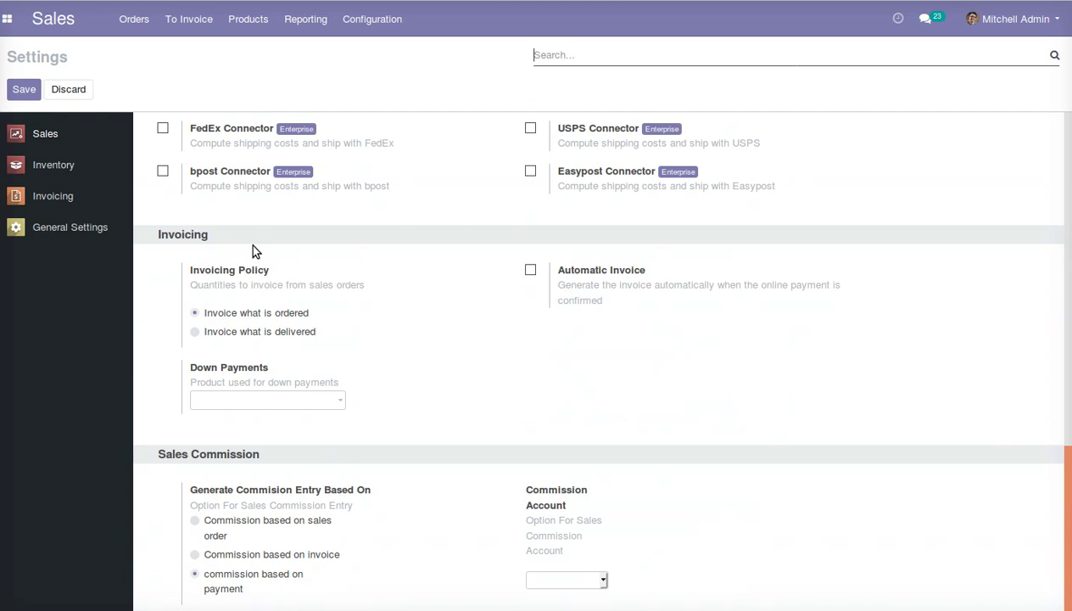
Set commission entries to be generated as Commission based on sales order and save the settings
drag(156, 454, 265, 457)
click(265, 459)
drag(189, 489, 373, 505)
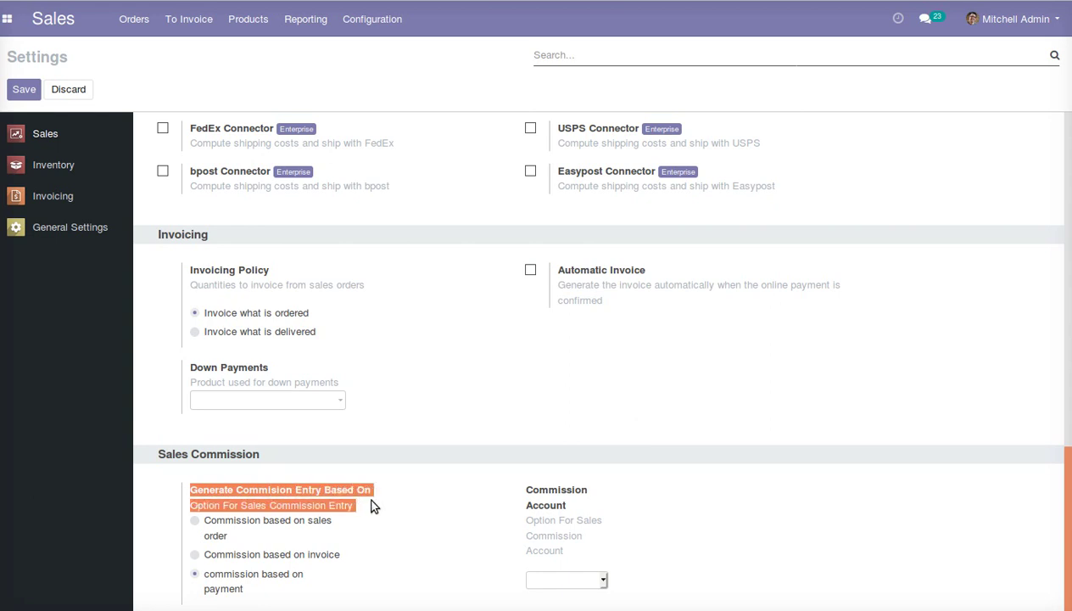
click(380, 501)
drag(206, 522, 316, 534)
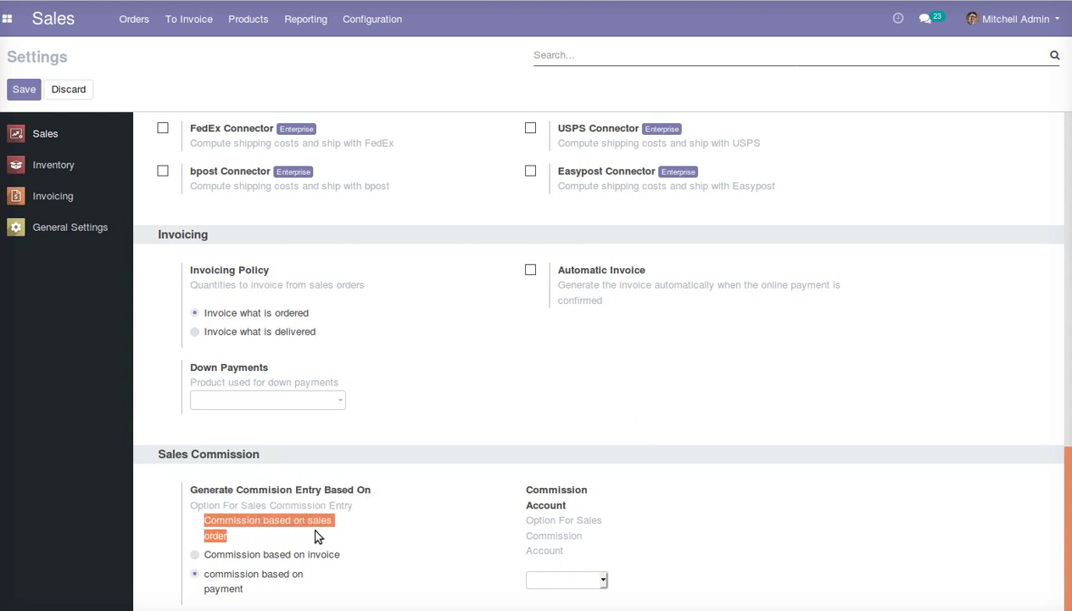
click(196, 526)
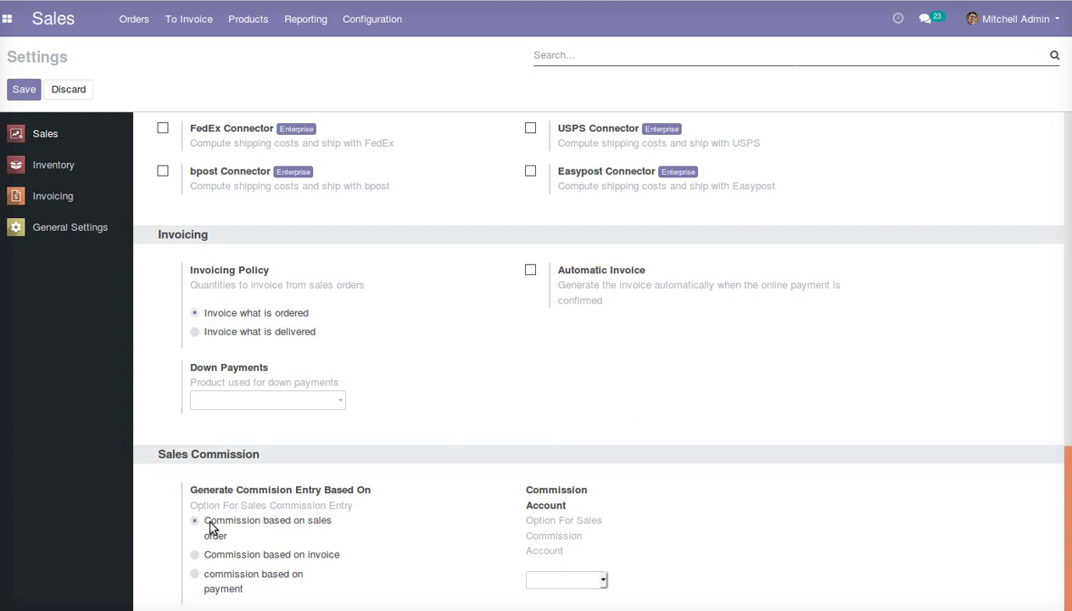
drag(206, 525, 238, 527)
click(283, 531)
click(24, 91)
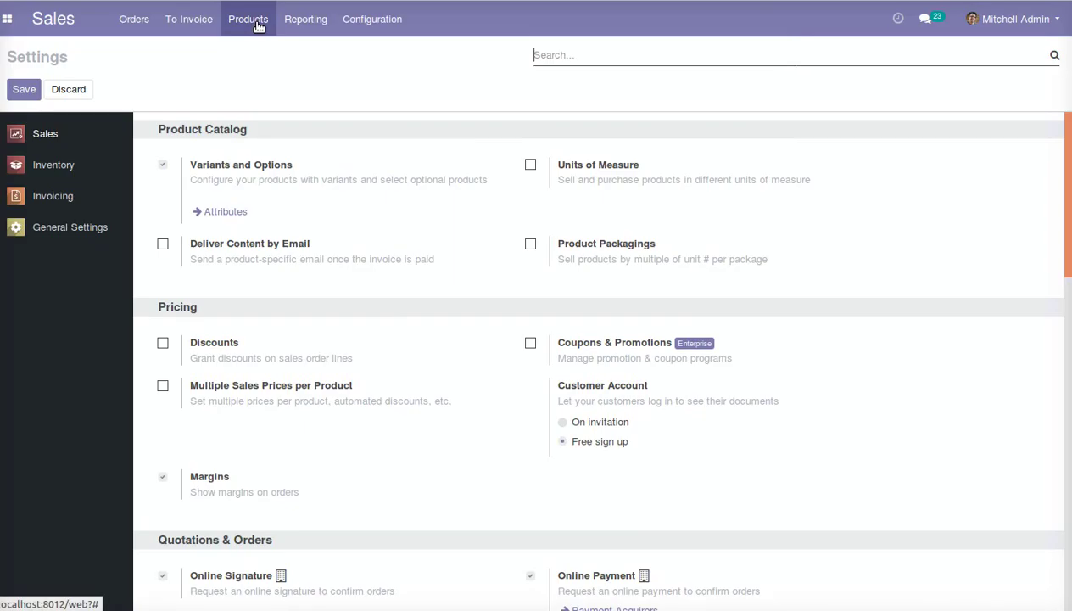
Create a new quotation for the customer Azure Interior
click(136, 28)
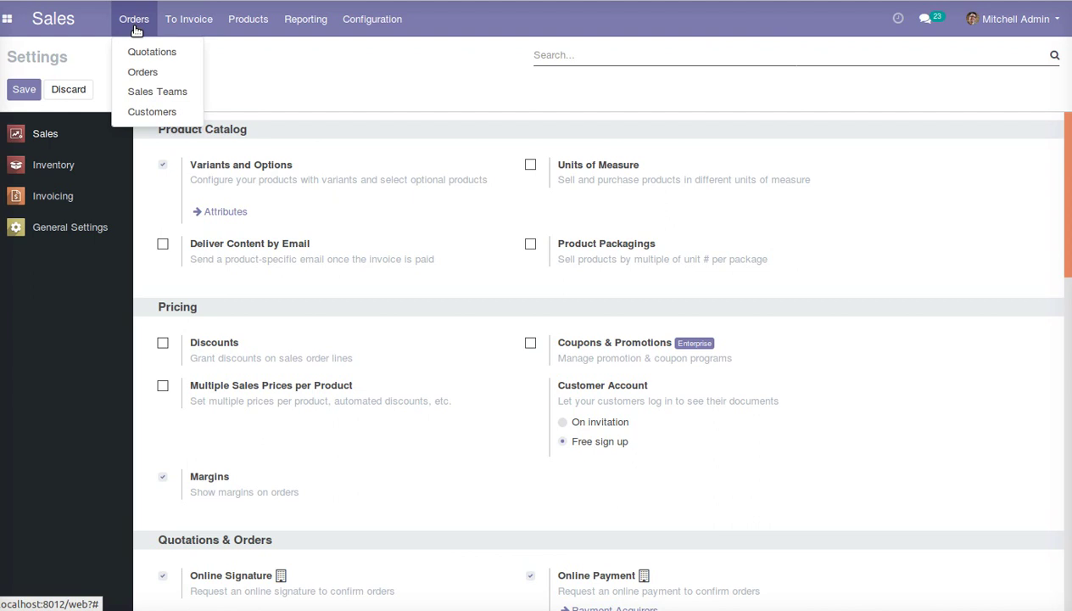
click(136, 53)
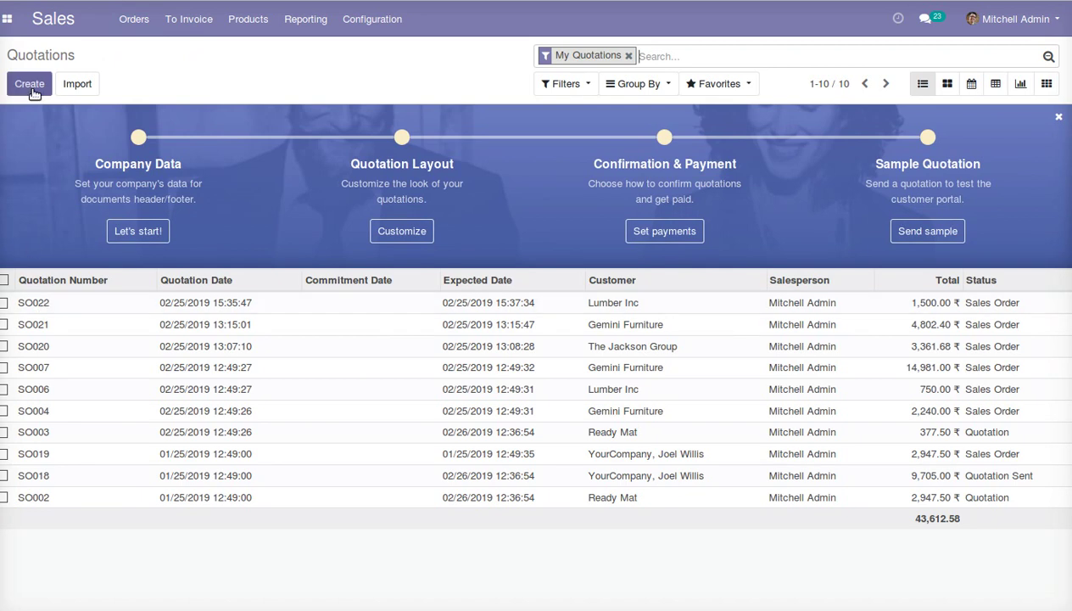
click(31, 89)
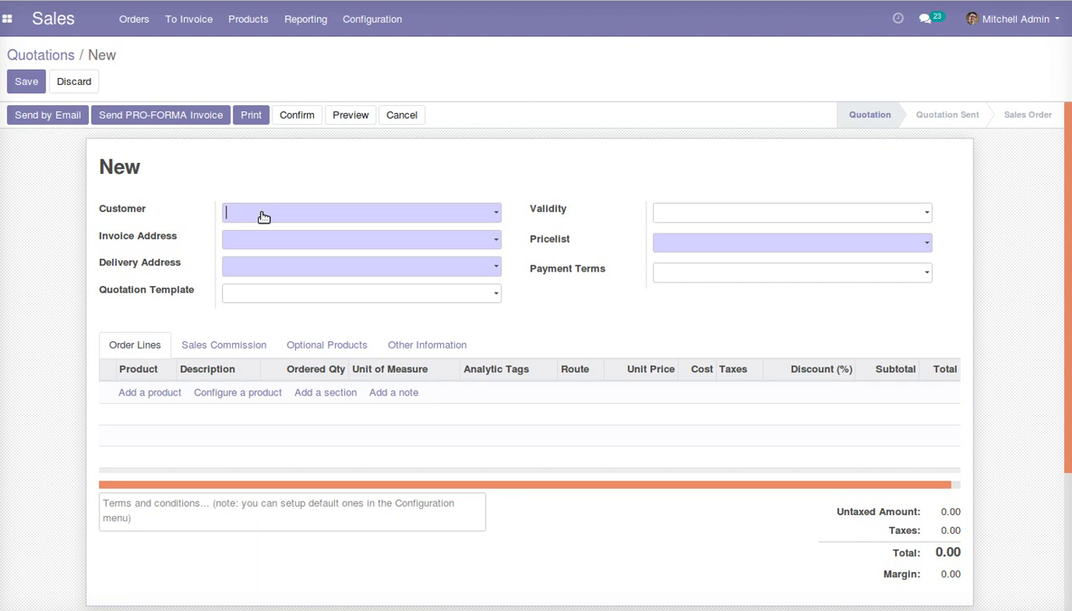
click(263, 216)
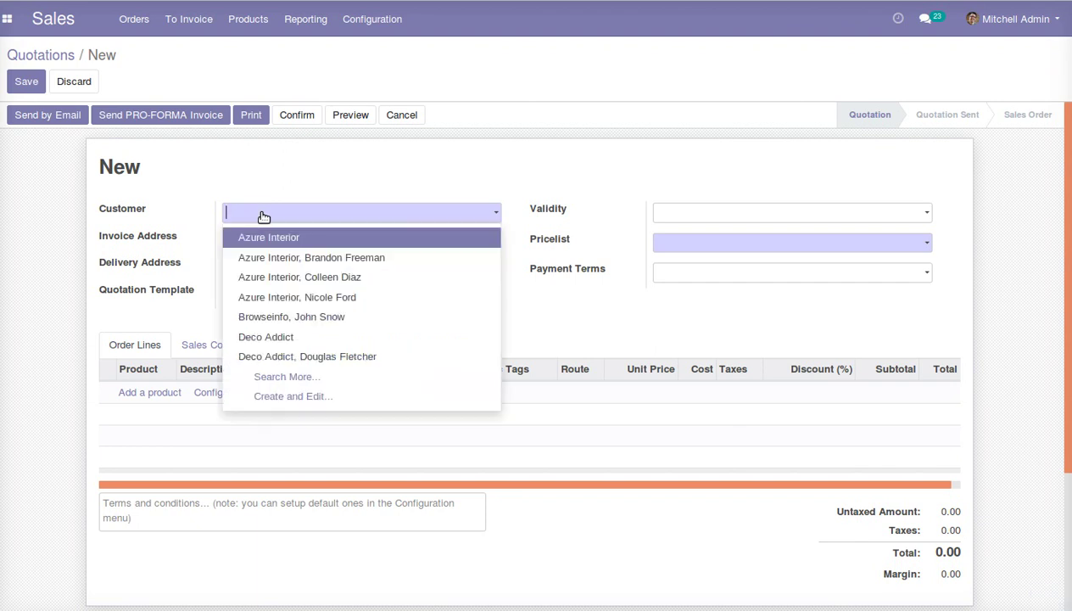
click(268, 240)
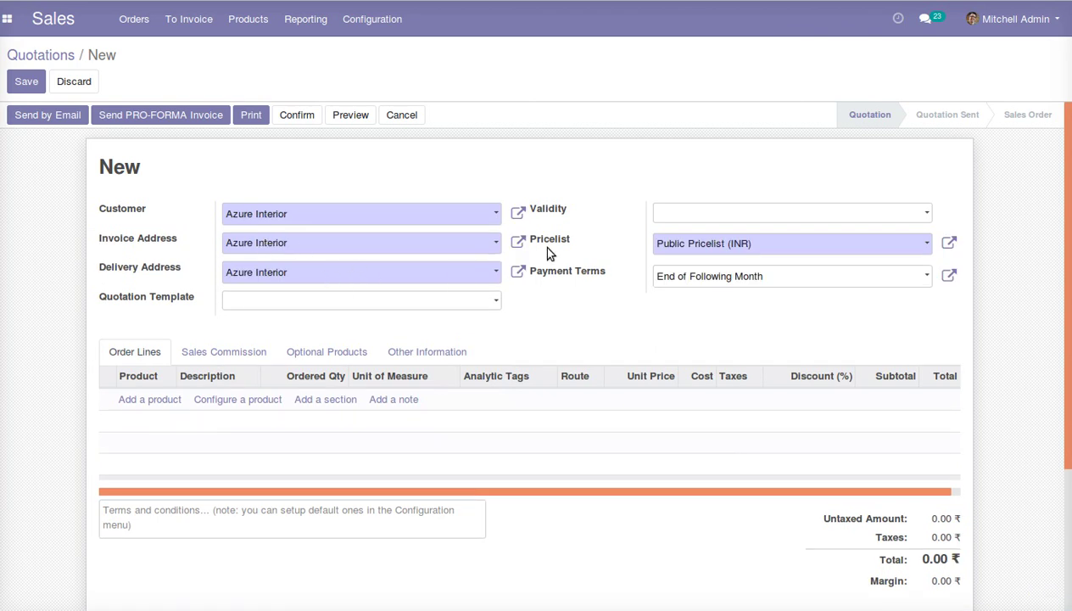
Add an order line for [DESK0004] Customizable Desk (Aluminium, Black) with an ordered quantity of 4
click(127, 402)
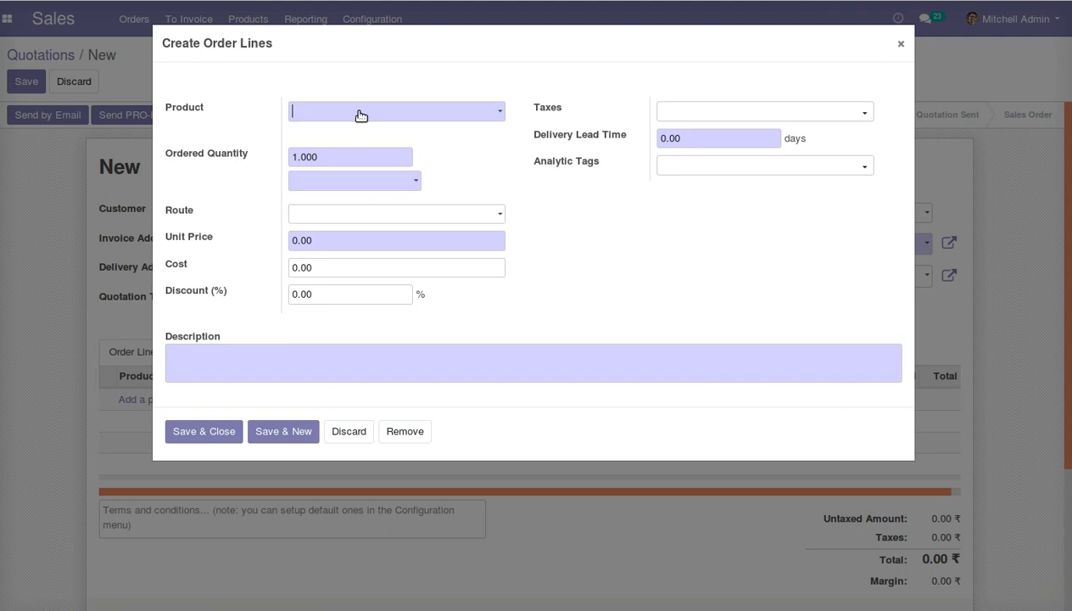
click(362, 115)
click(361, 134)
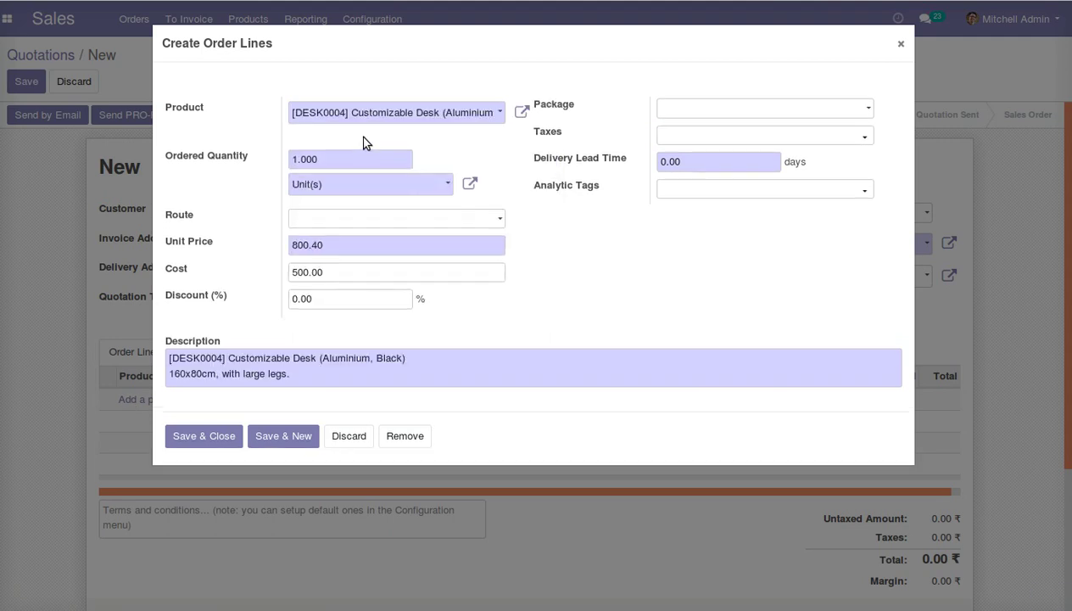
click(194, 437)
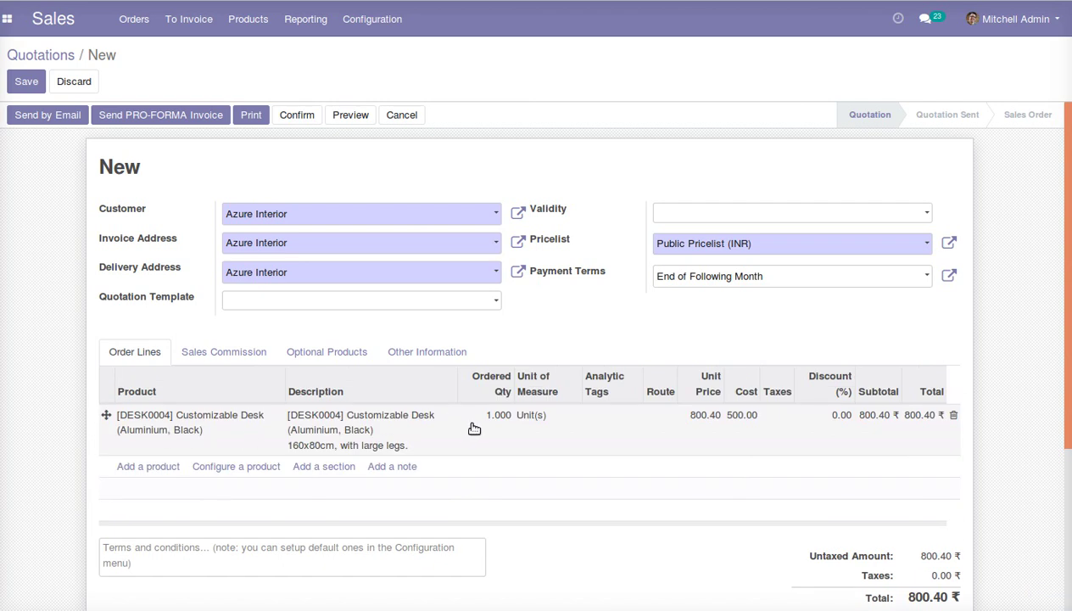
click(489, 422)
drag(327, 161, 252, 163)
text(4)
click(212, 437)
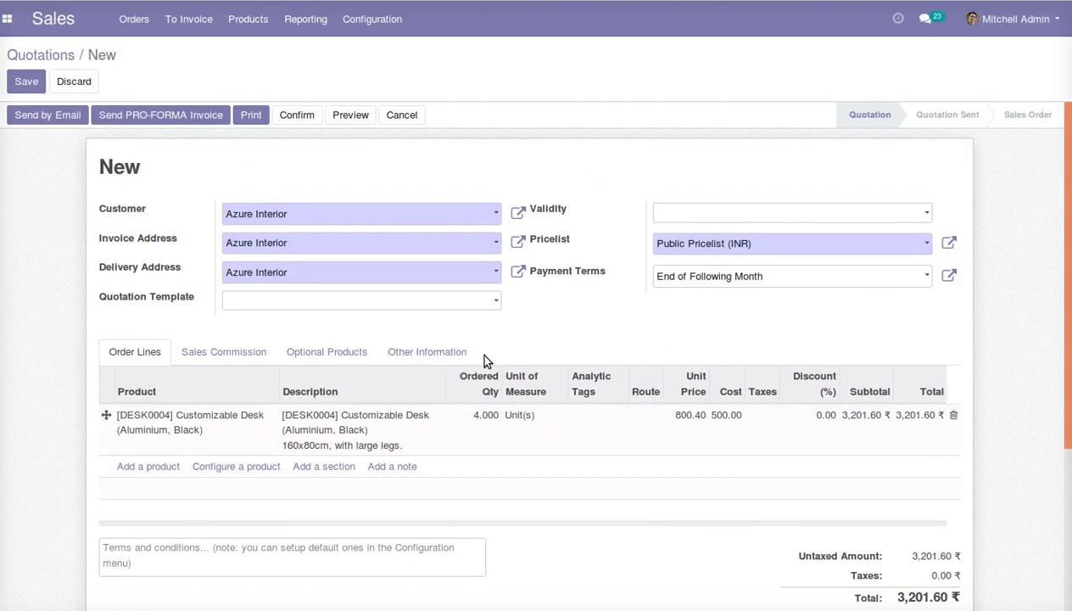
Check the salesperson assigned to the quotation and its sales commission lines
click(407, 353)
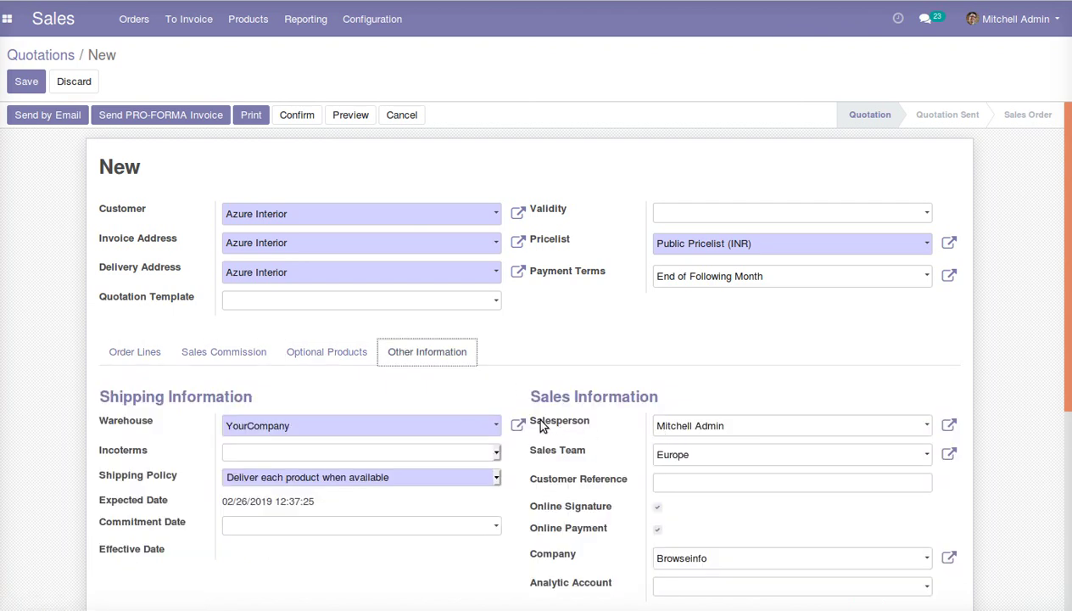
drag(531, 421, 592, 421)
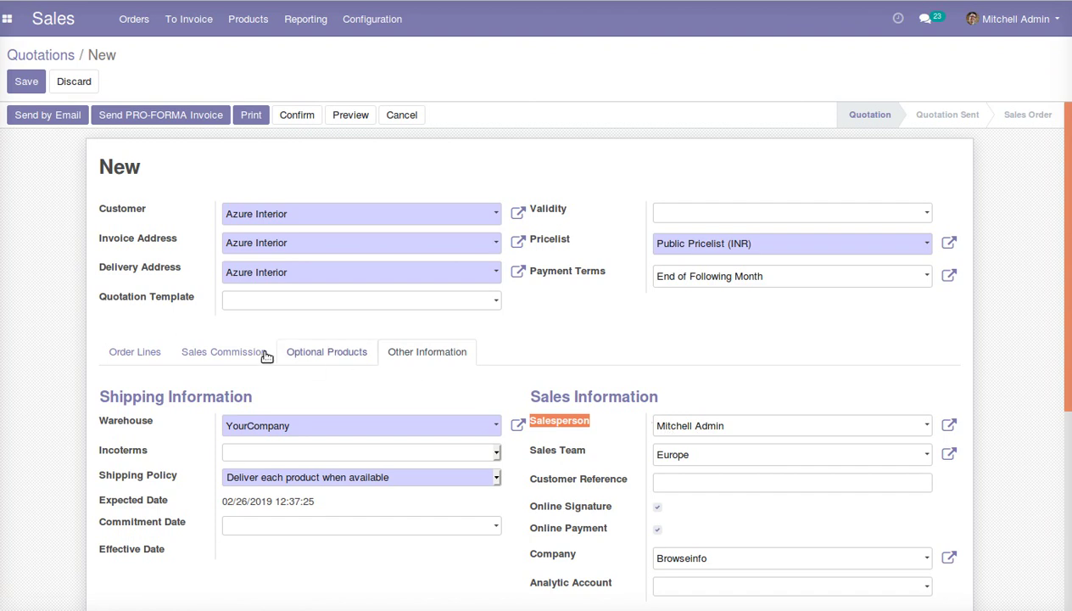
click(227, 352)
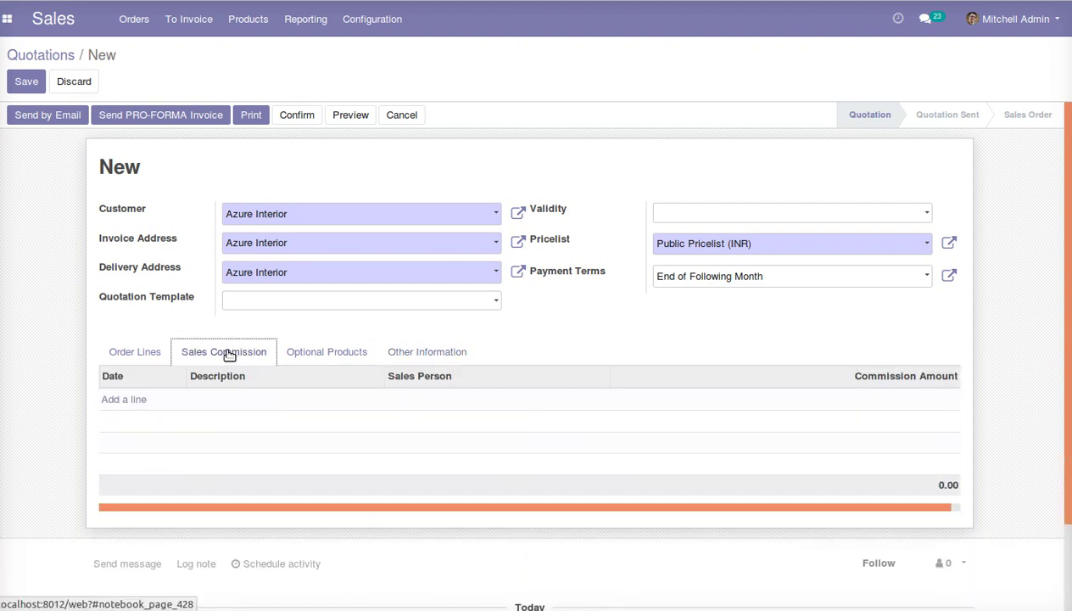
Save the quotation, confirm it as a sales order and check the generated sales commission line
click(27, 82)
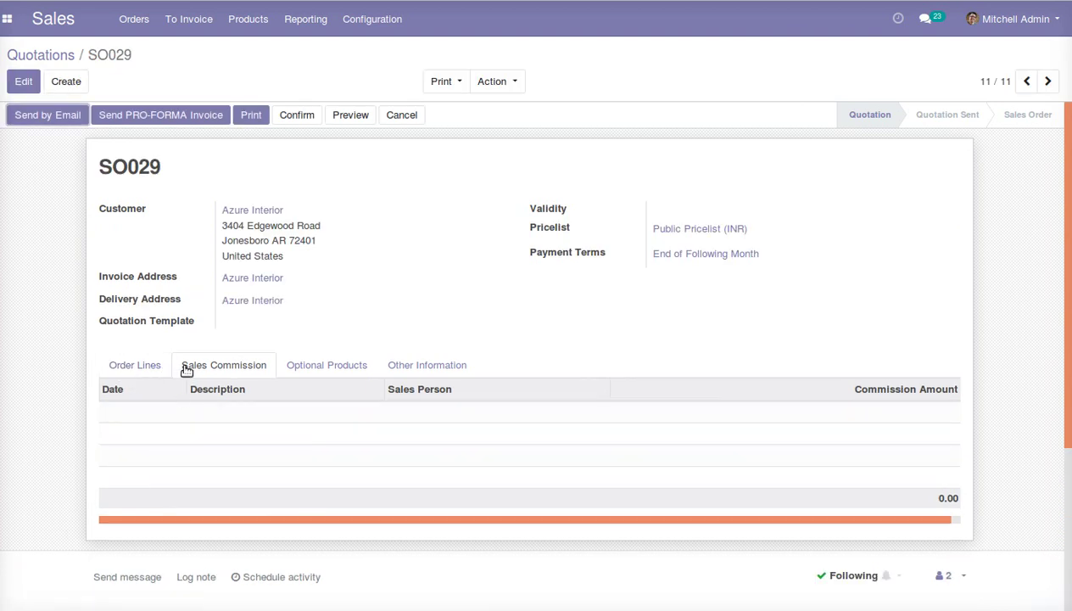
click(246, 370)
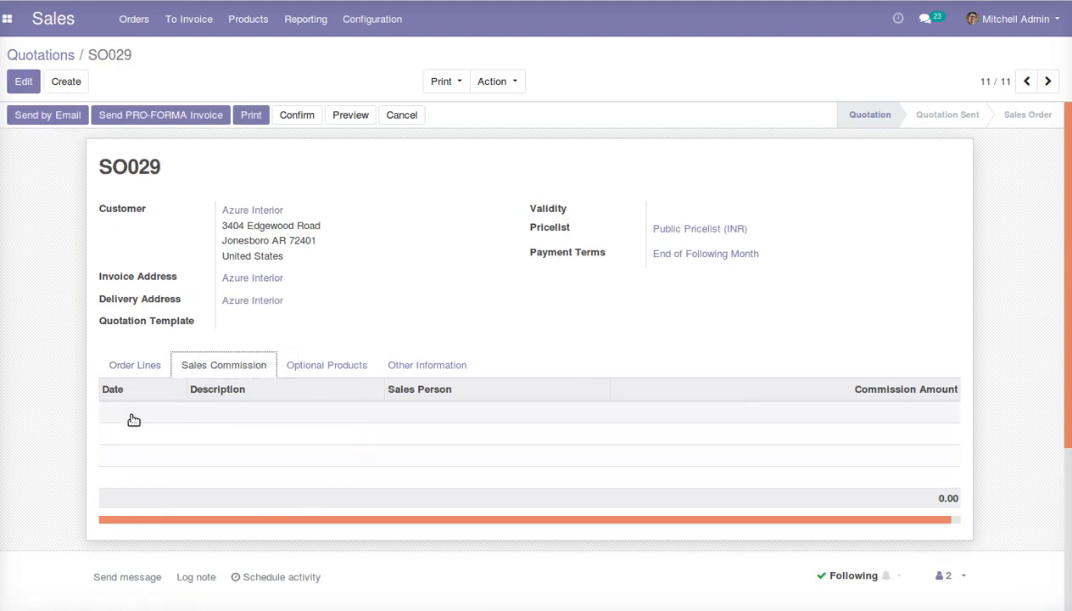
click(293, 116)
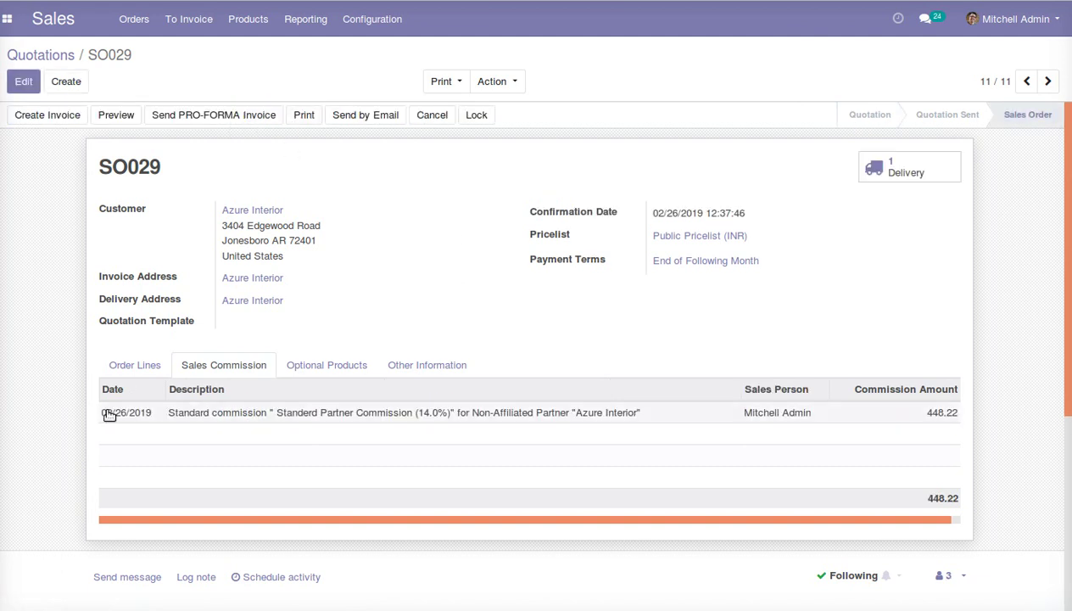
drag(93, 414, 965, 418)
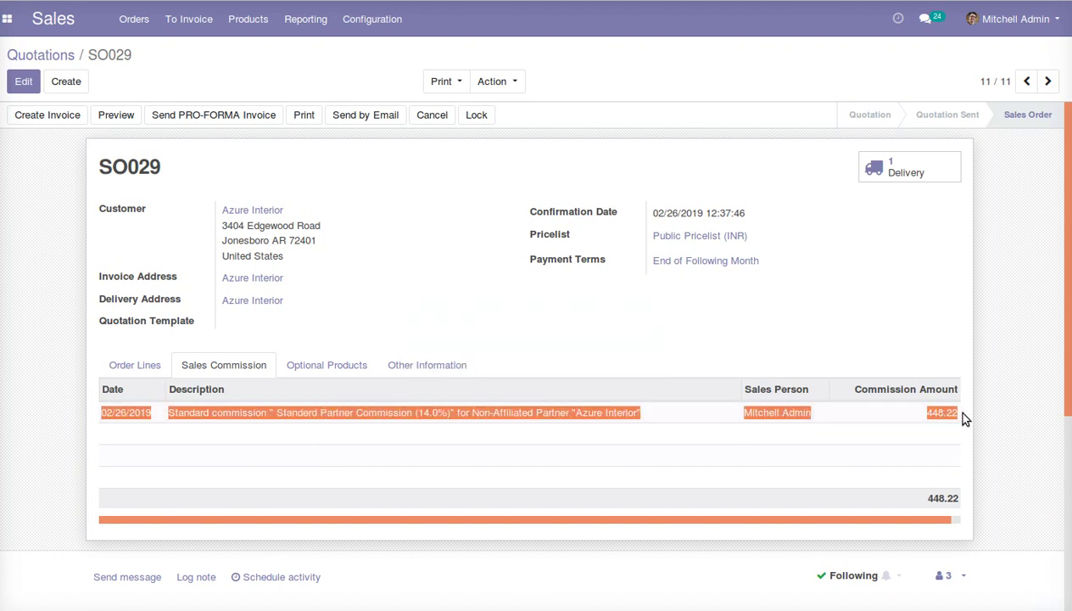
click(858, 318)
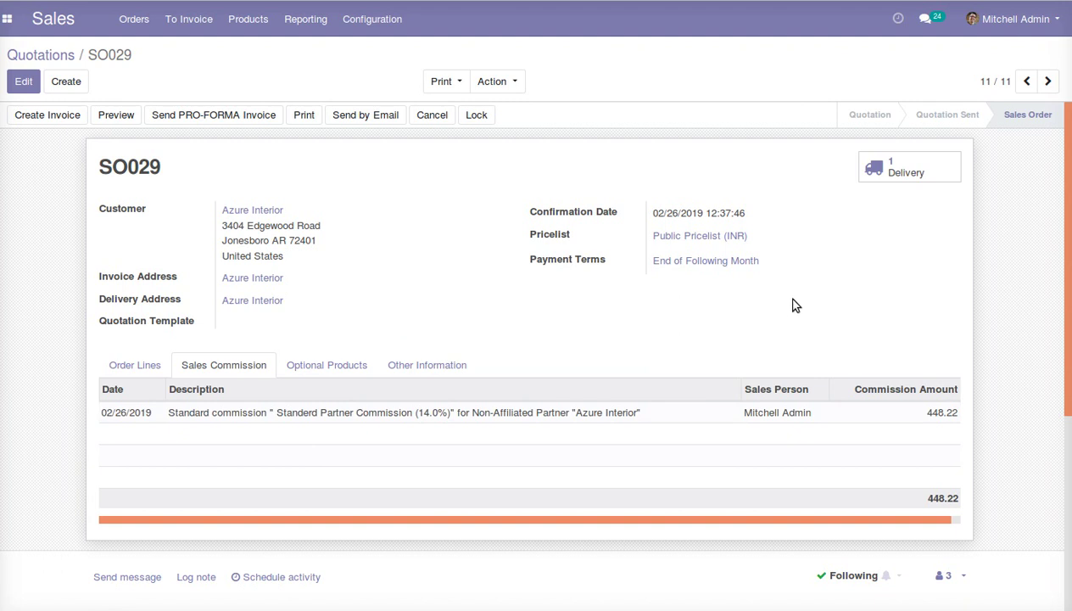
Open the list of configured sales commissions
click(355, 34)
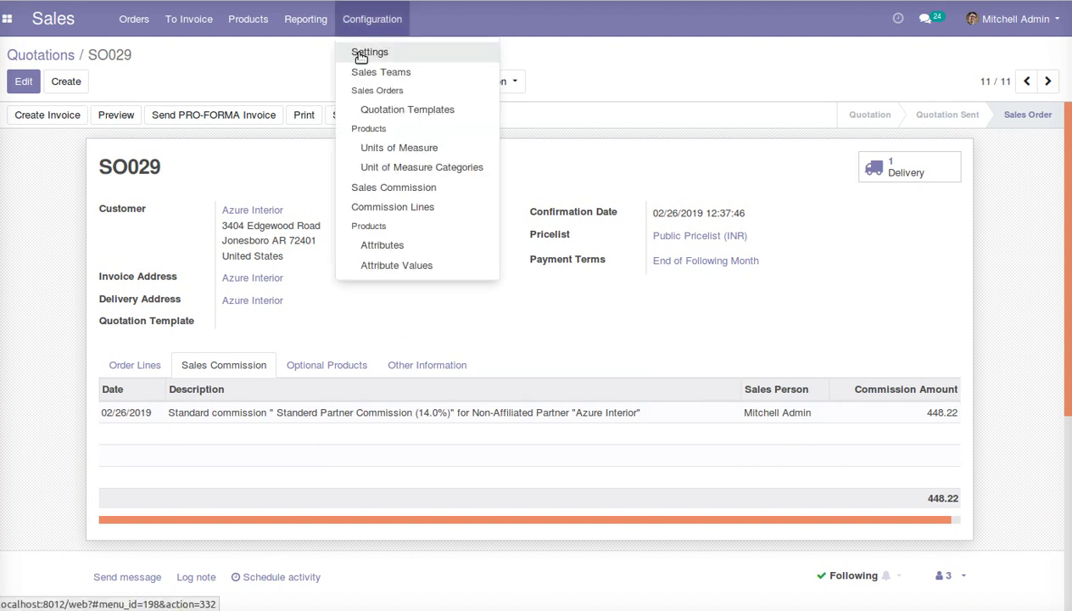
click(358, 49)
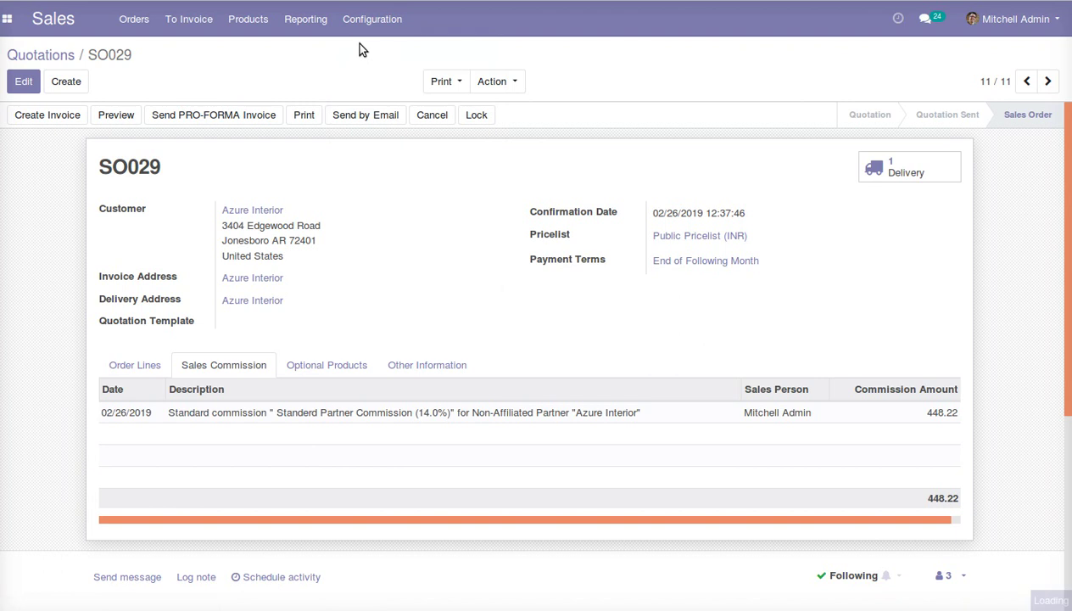
click(360, 25)
click(361, 25)
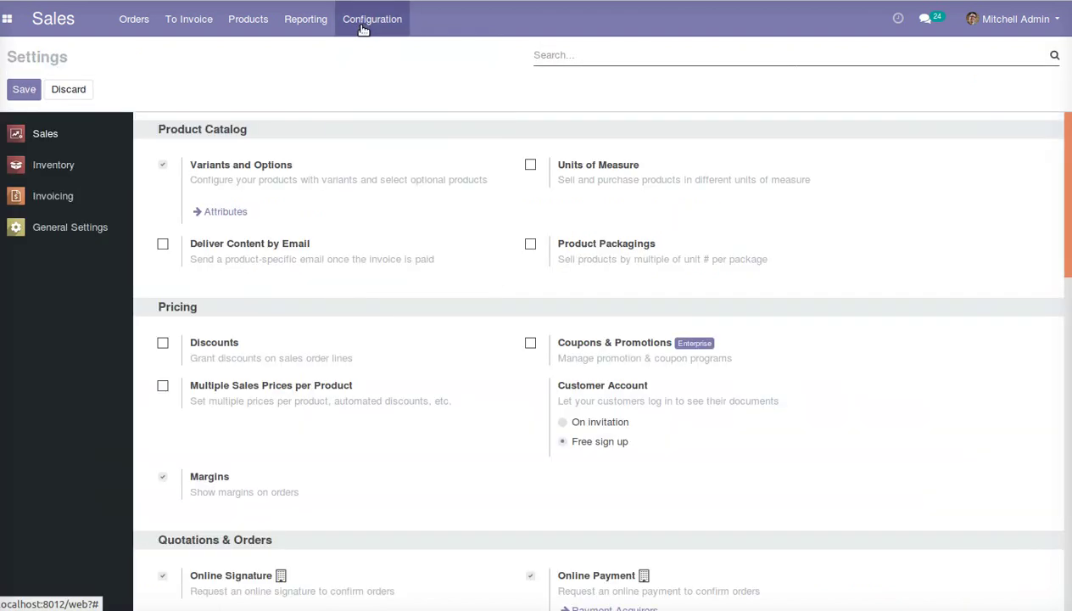
click(360, 26)
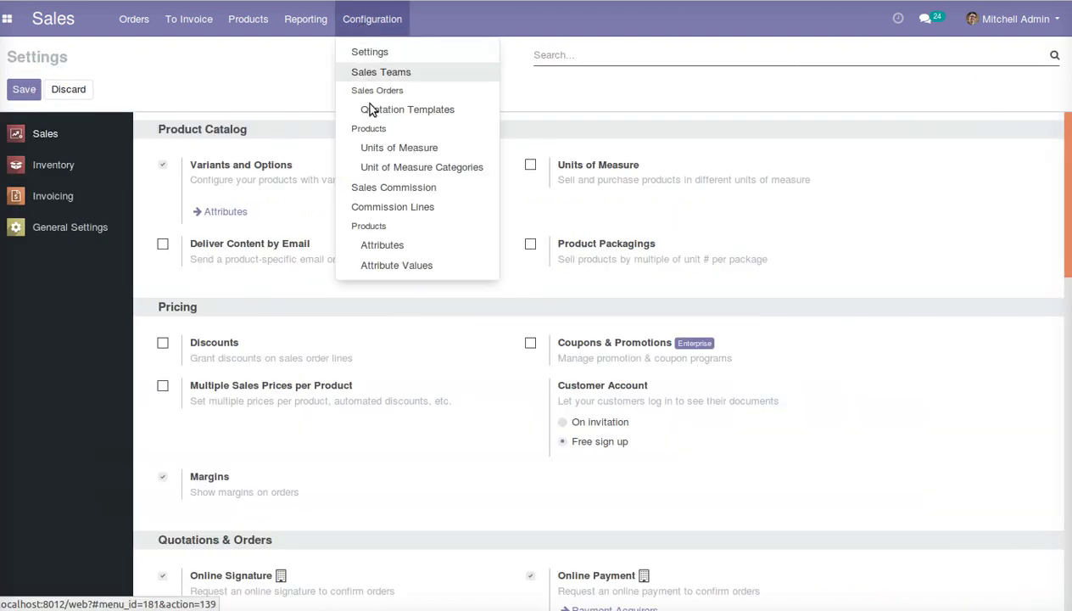
click(384, 189)
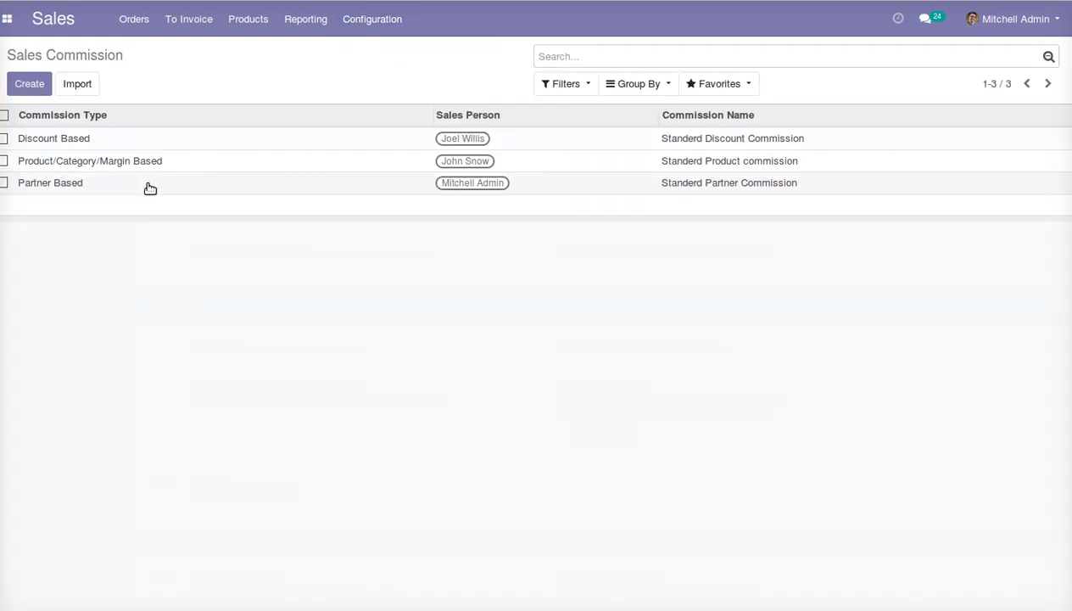
Examine the Standerd Product commission's name, type, salesperson and product exceptions, and return to the commission list
click(151, 166)
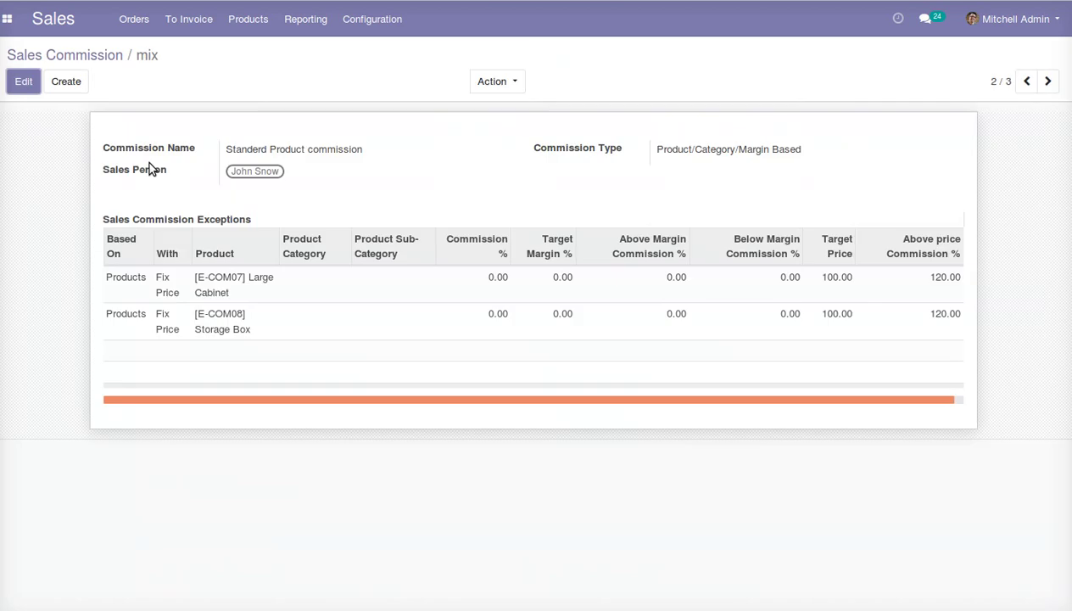
drag(106, 149, 426, 151)
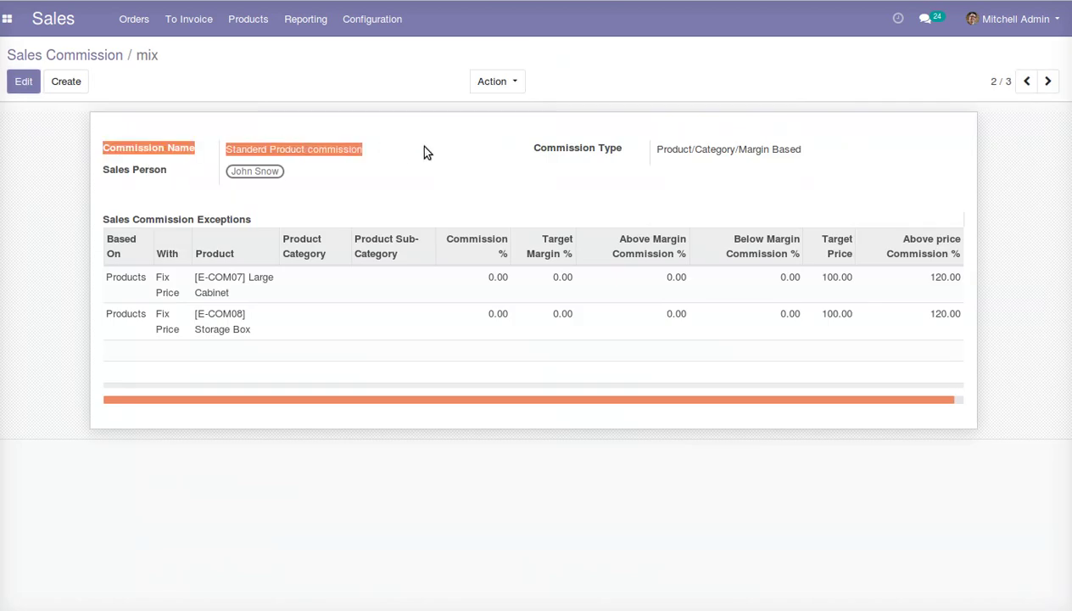
drag(527, 150, 807, 150)
double_click(797, 150)
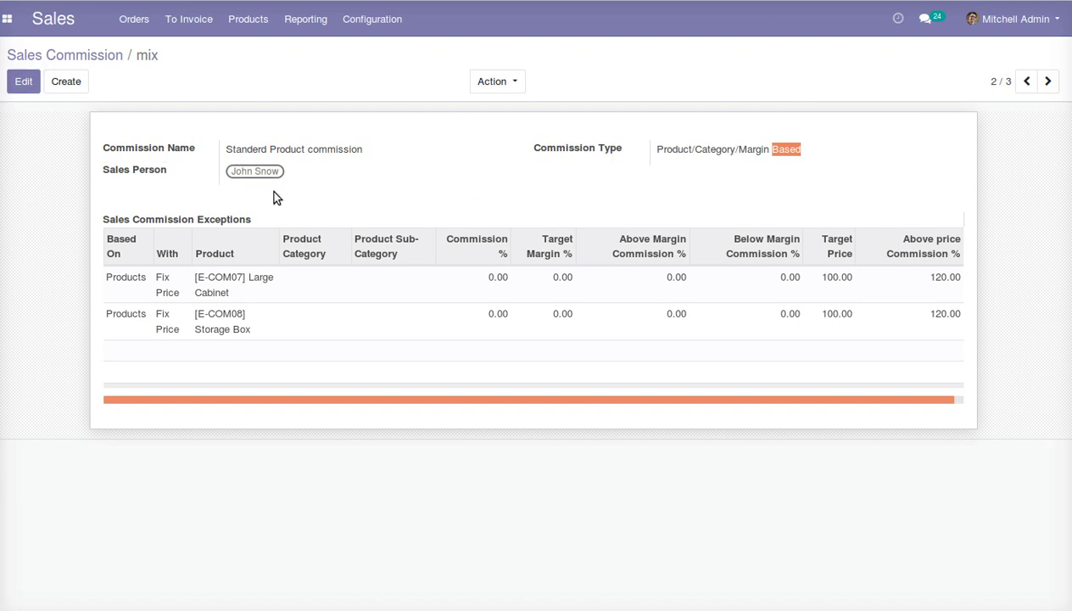
drag(98, 170, 319, 175)
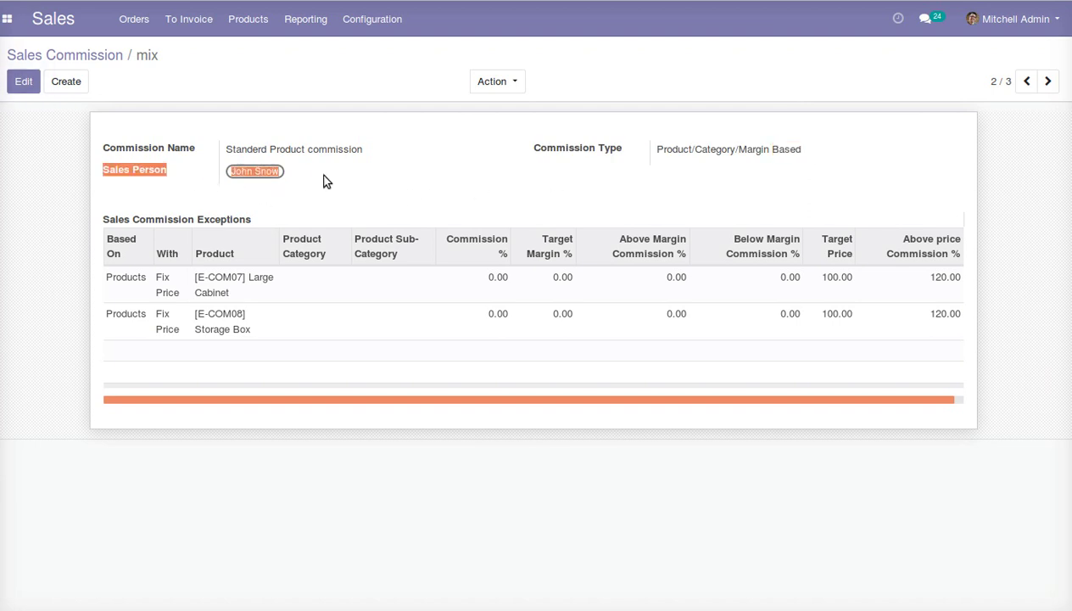
click(323, 181)
drag(96, 277, 309, 337)
click(406, 170)
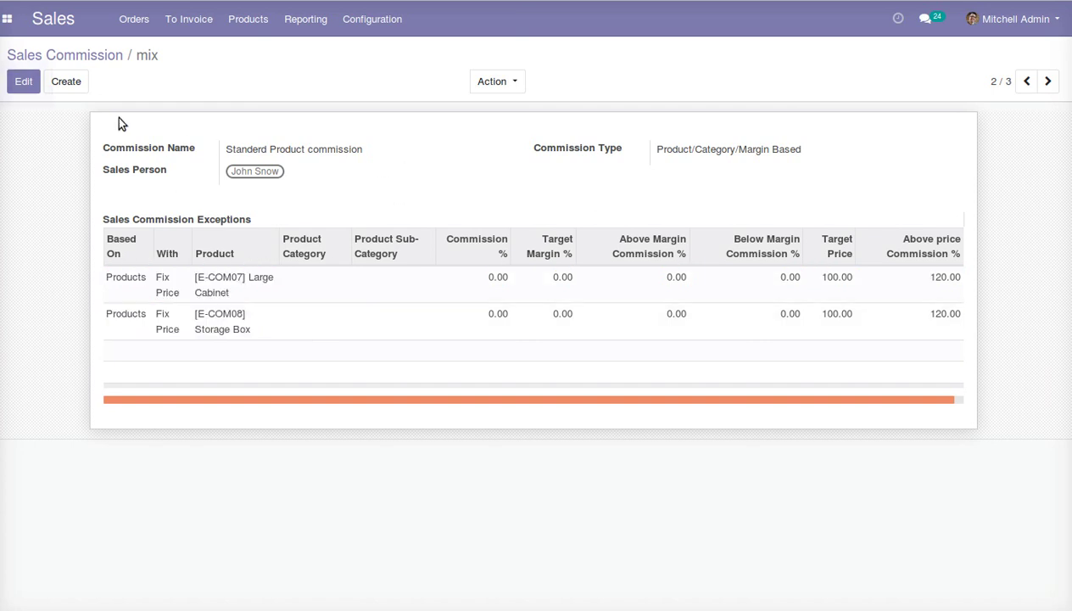
click(79, 57)
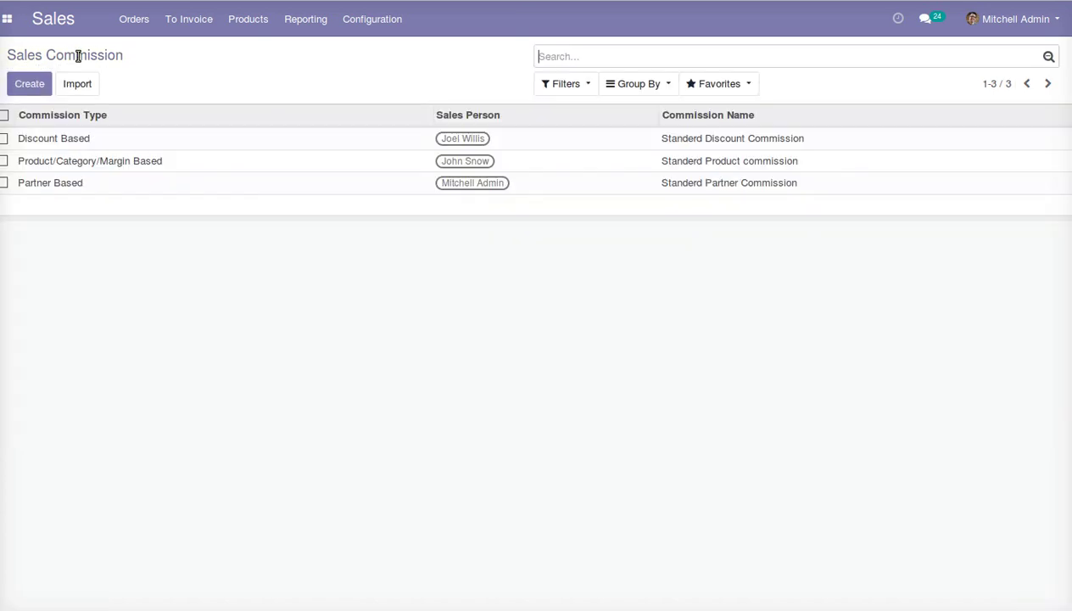
Set sales commission entries to be generated based on invoice in the Sales settings and save the settings
click(352, 28)
click(358, 54)
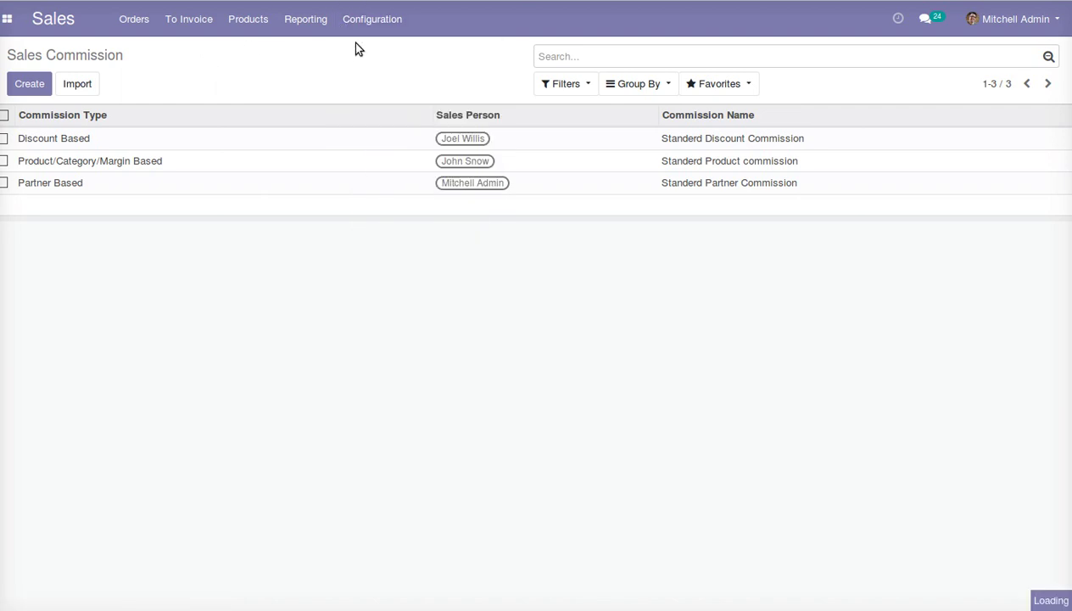
scroll(249, 435, down, 5)
scroll(248, 450, down, 5)
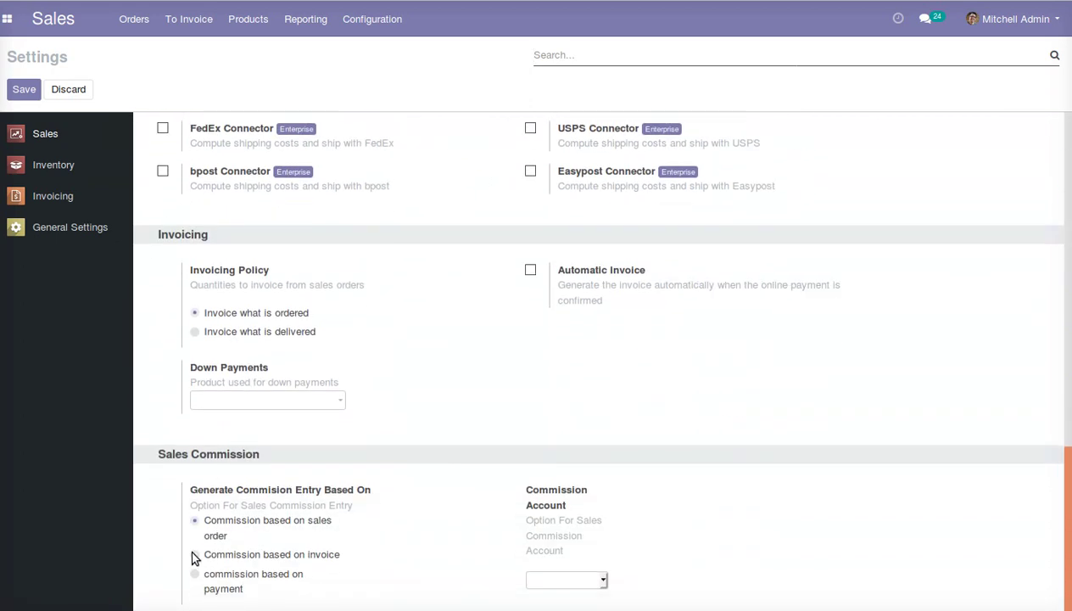
drag(208, 557, 352, 564)
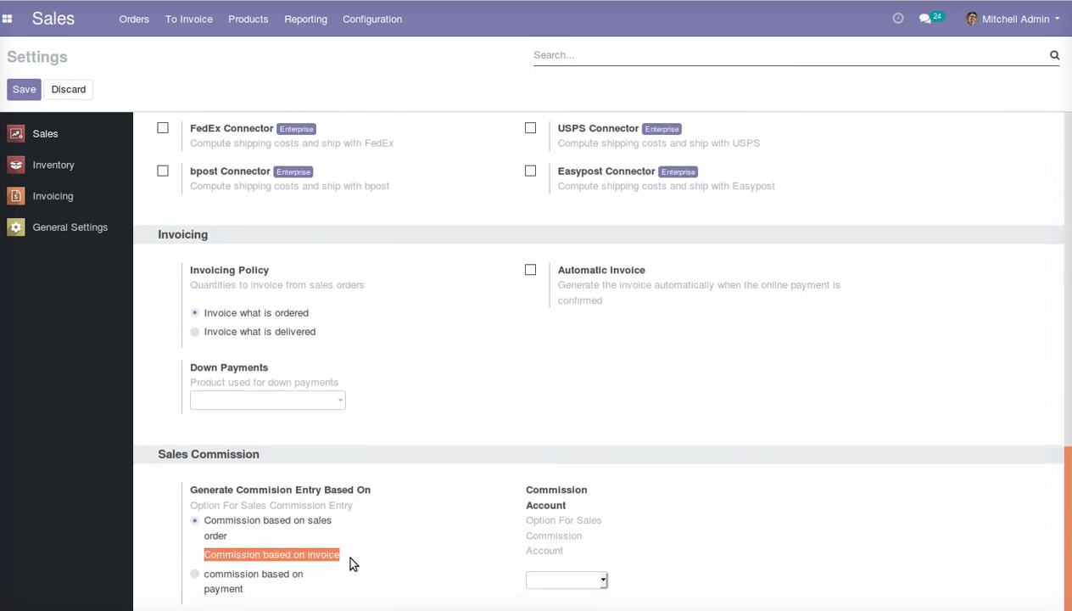
click(352, 565)
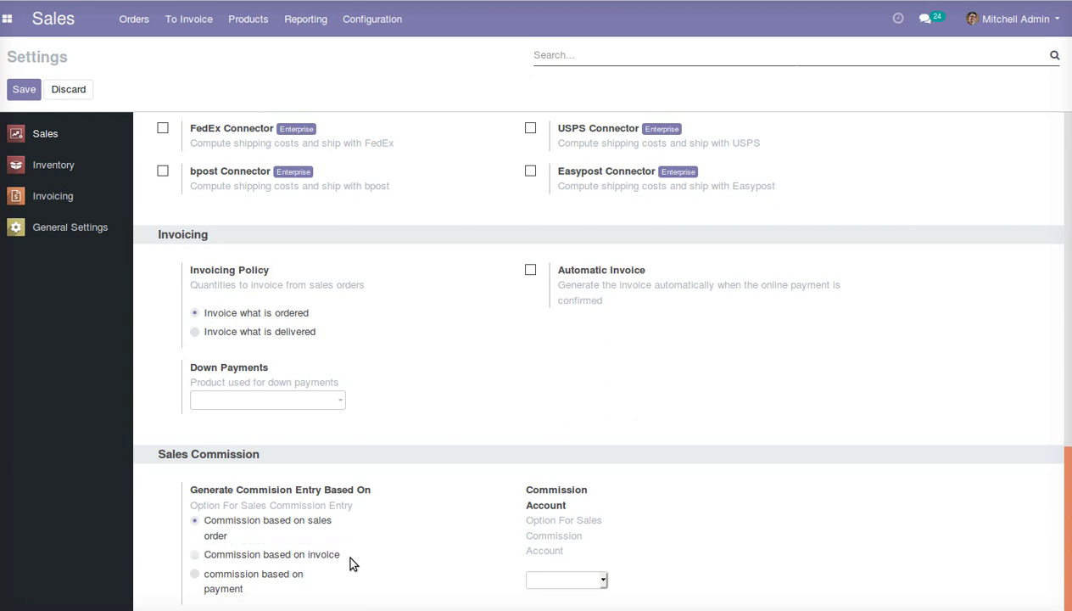
click(196, 556)
drag(521, 484, 636, 514)
click(625, 579)
click(24, 90)
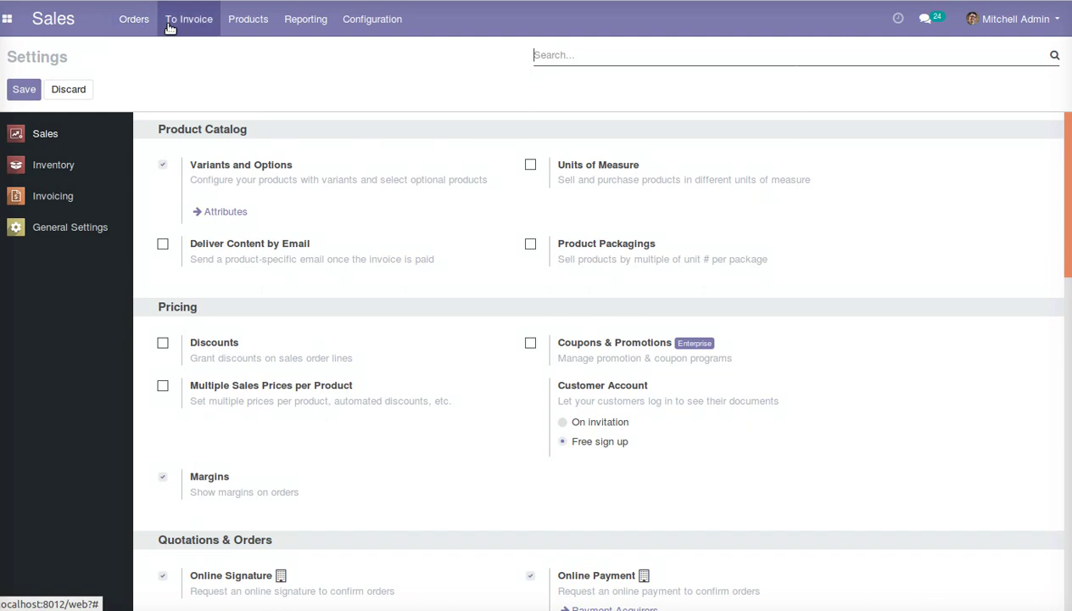
Create a new quotation for the Browseinfo contact as customer
click(137, 22)
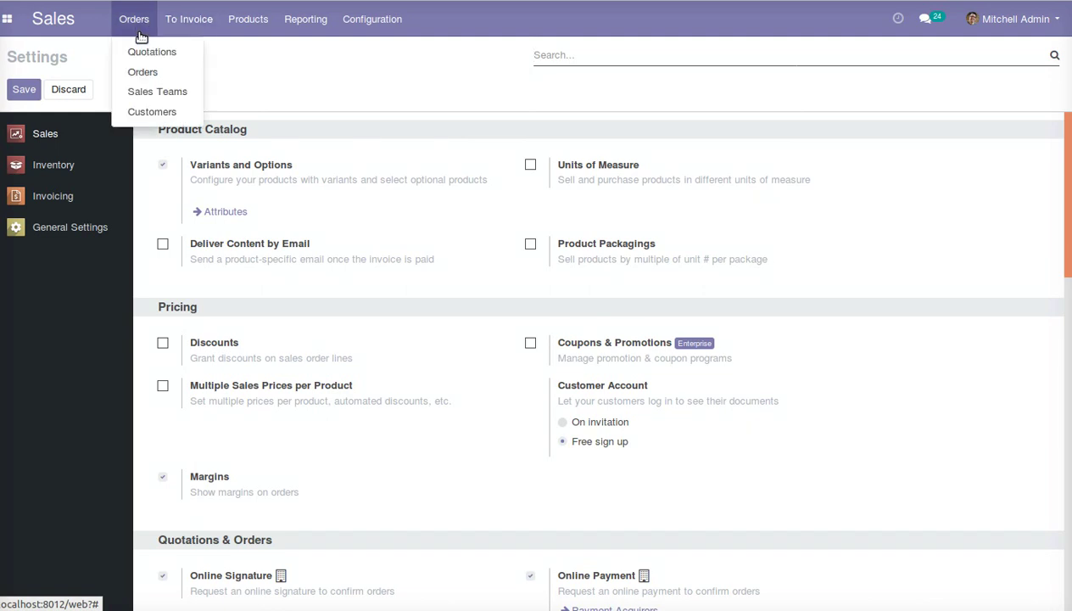
click(144, 52)
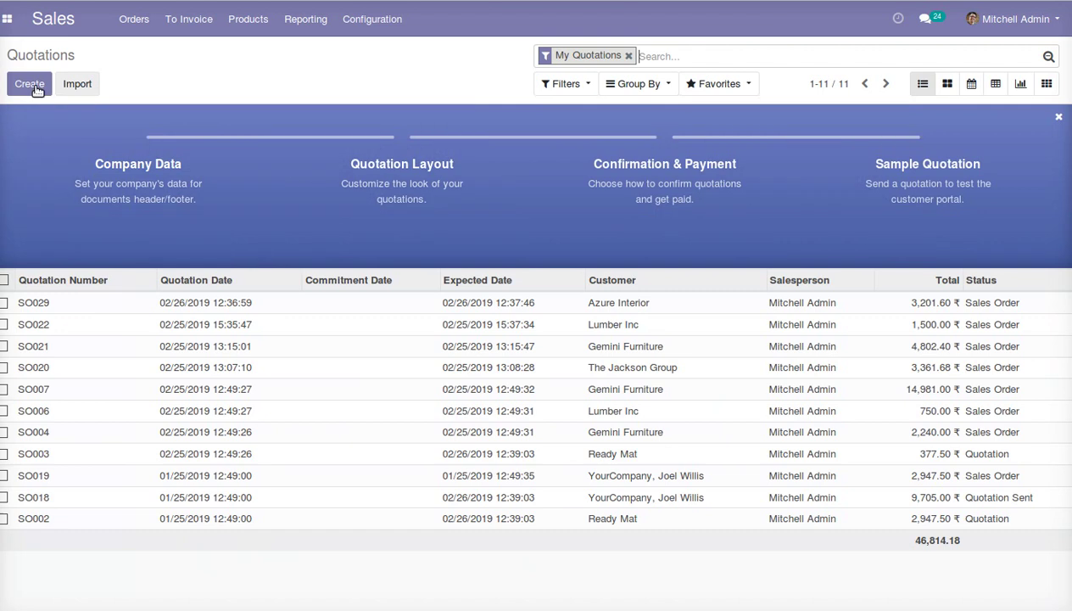
click(30, 84)
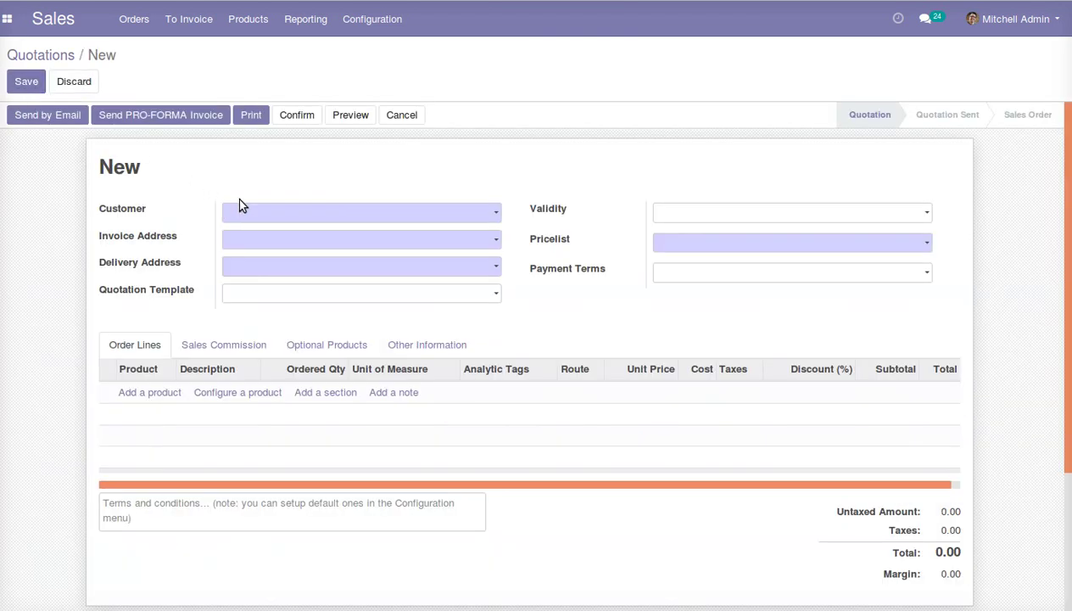
text(jo)
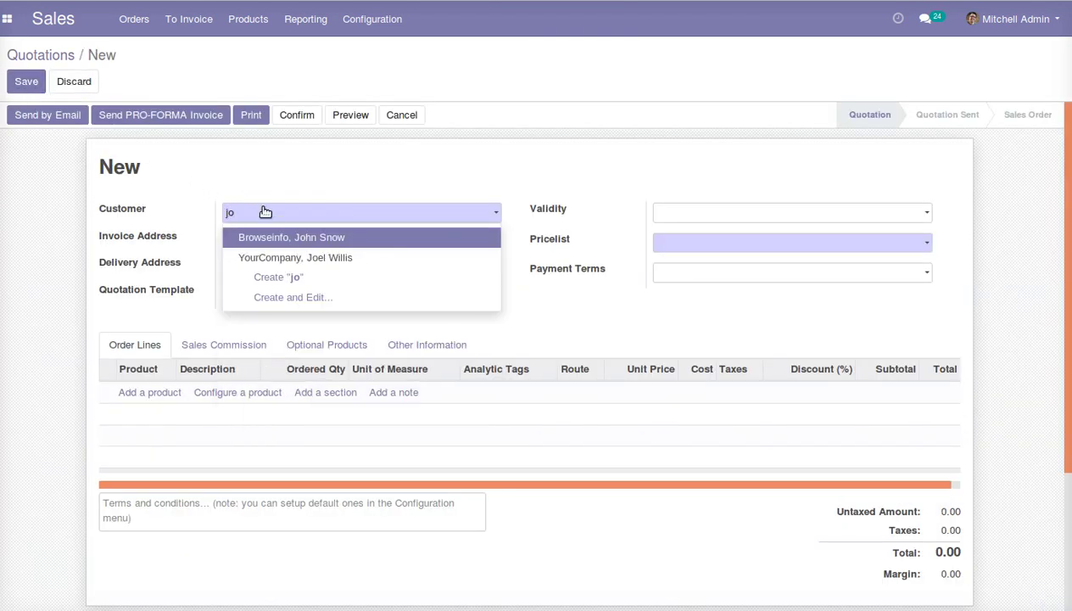
click(295, 238)
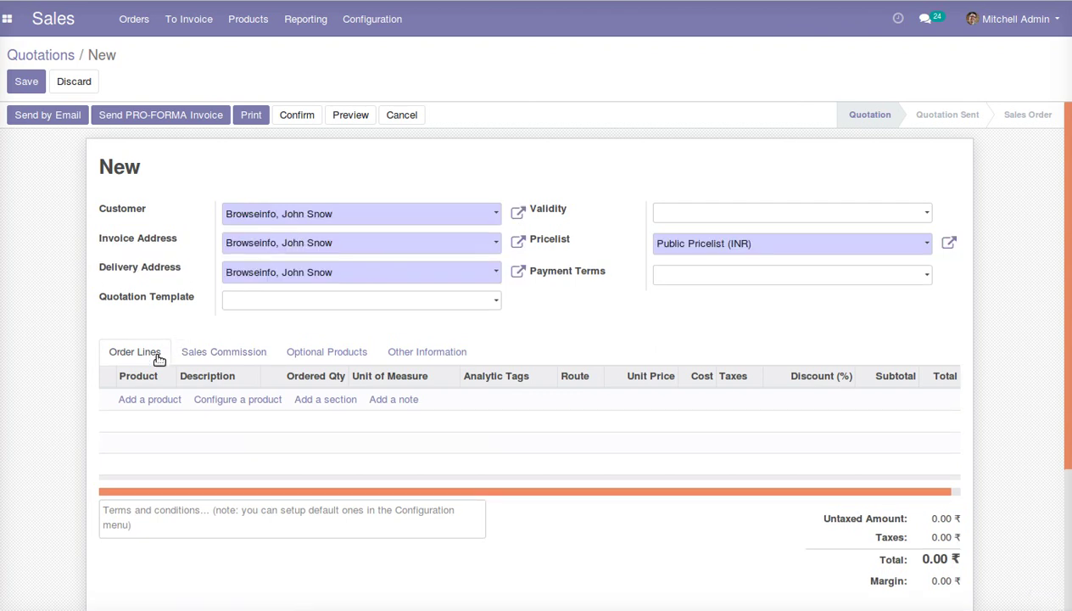
Add an order line for [E-COM07] Large Cabinet to the quotation
click(146, 398)
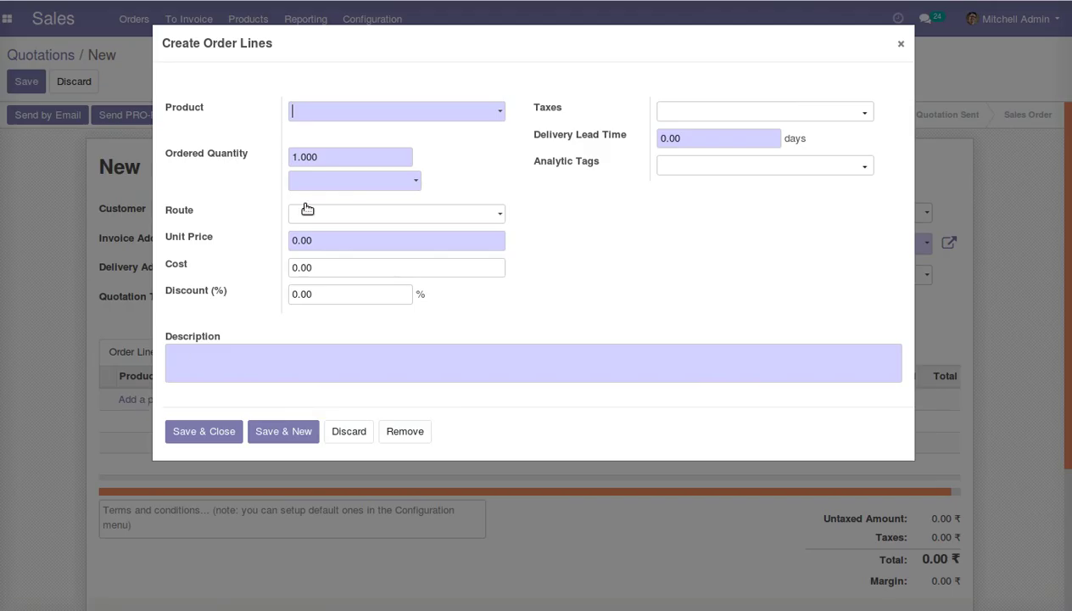
click(336, 119)
click(342, 138)
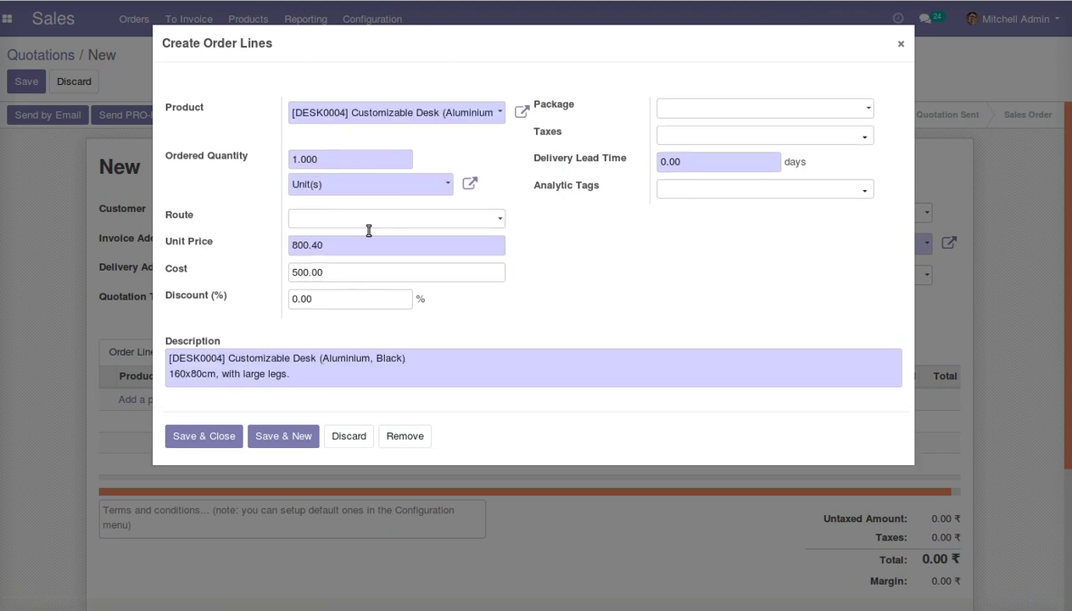
click(424, 114)
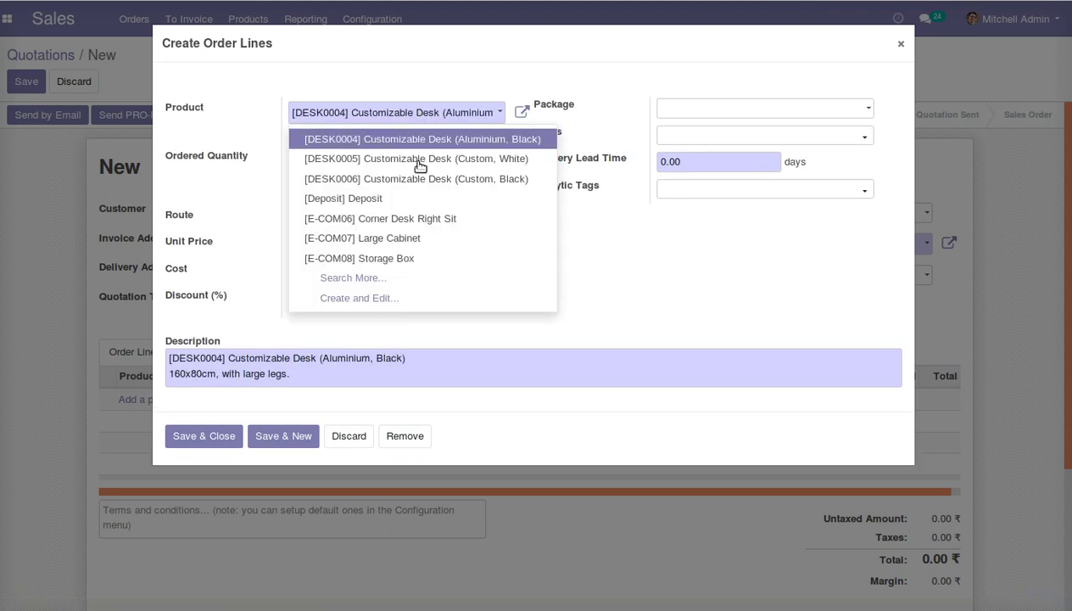
click(411, 240)
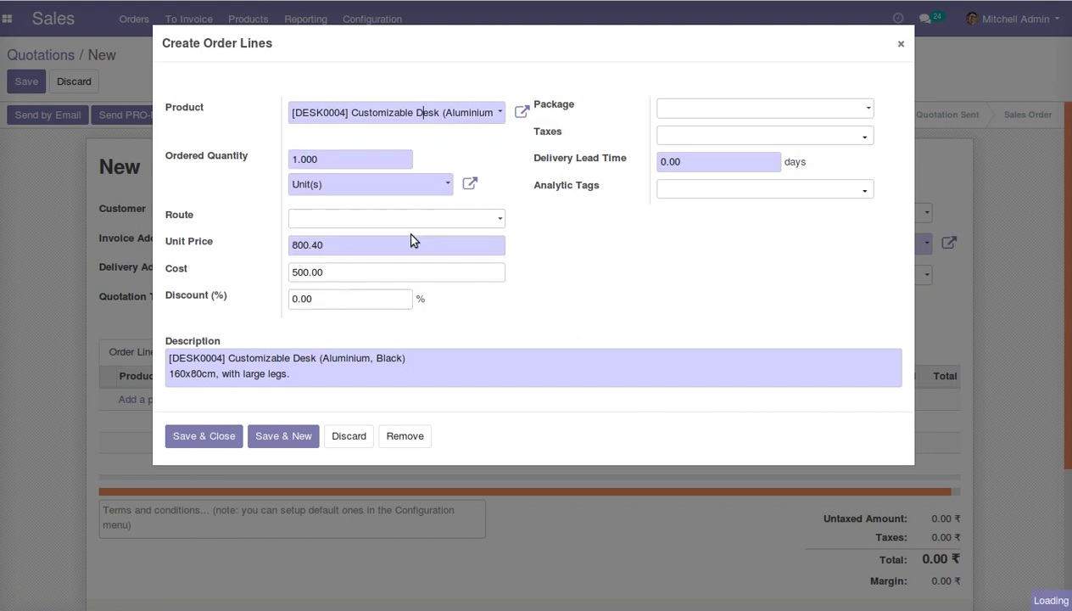
click(179, 437)
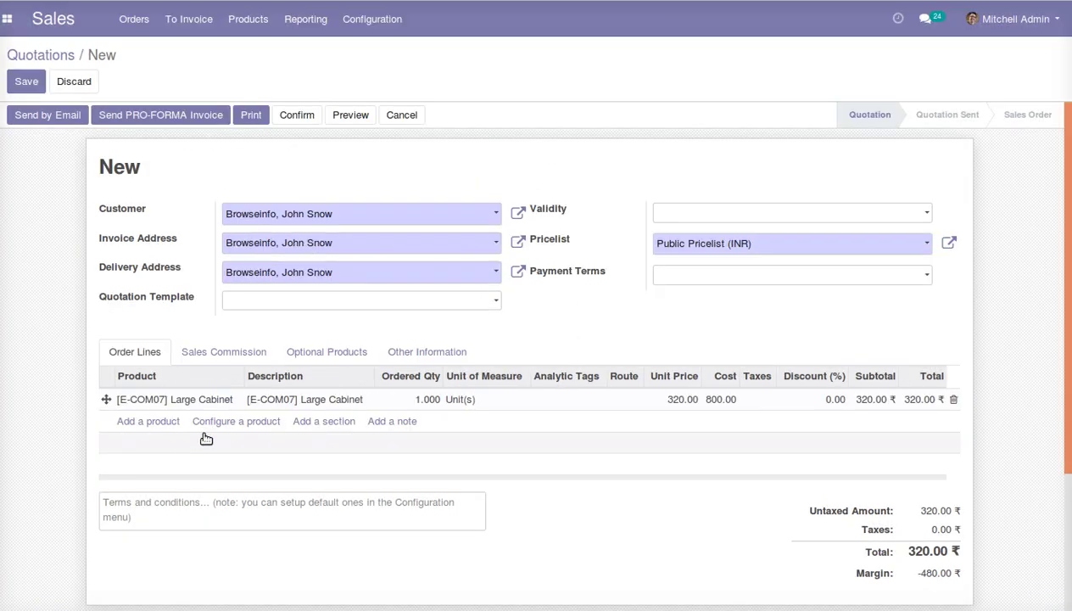
Check the salesperson assigned in the quotation's sales information
click(442, 356)
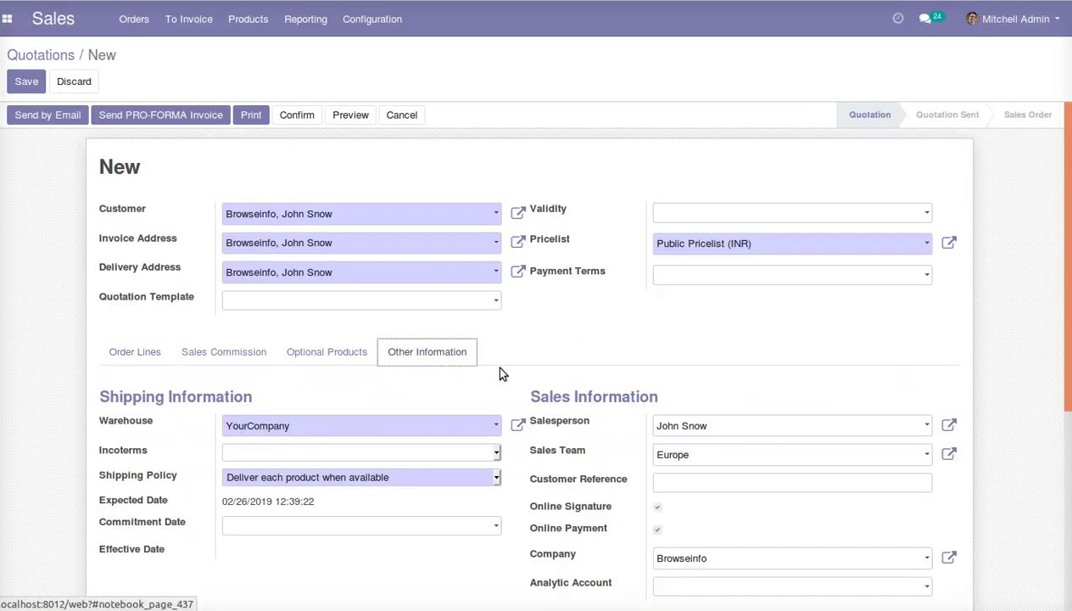
double_click(533, 424)
click(670, 391)
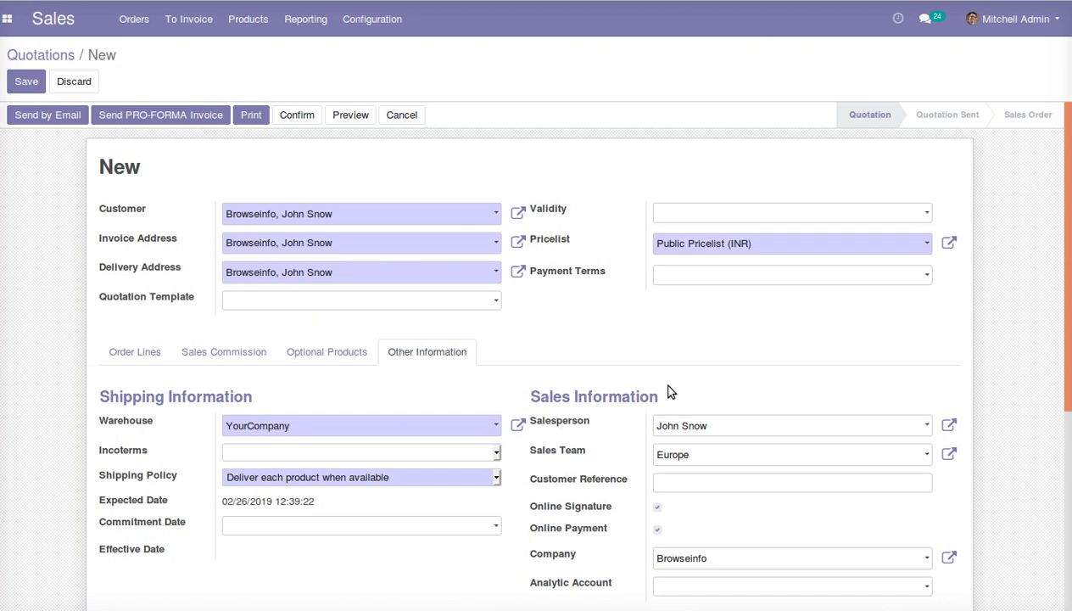
Save the quotation, check its sales commission lines and confirm it as a sales order
click(20, 81)
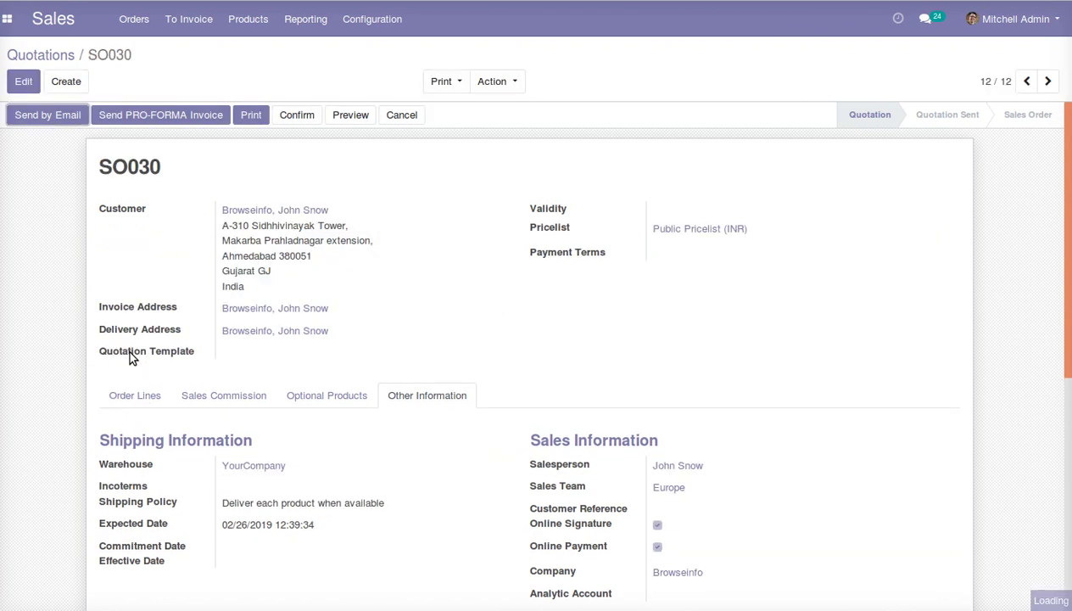
click(226, 395)
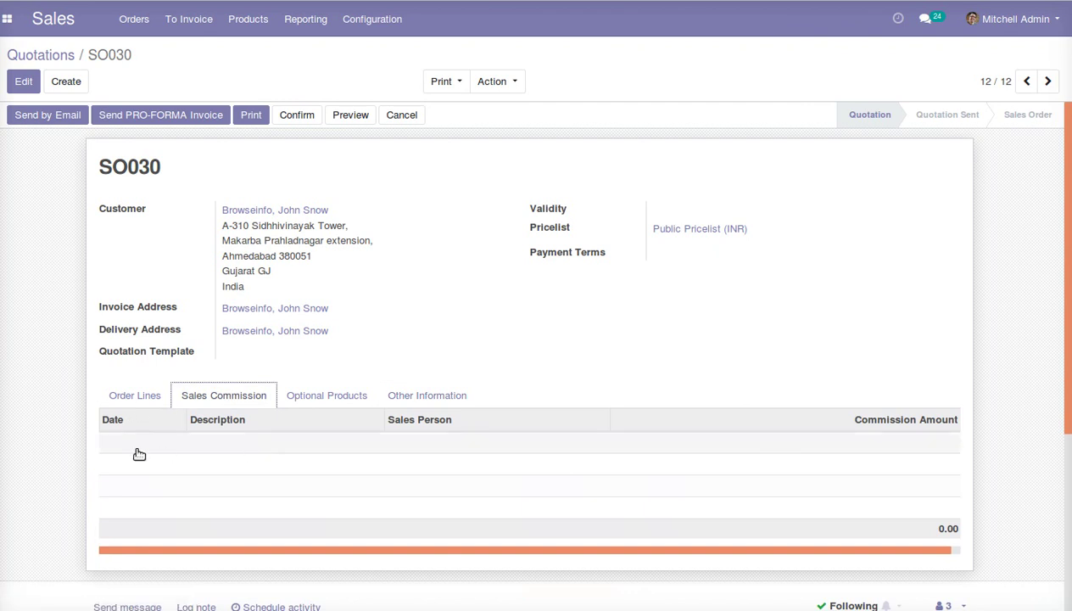
click(295, 117)
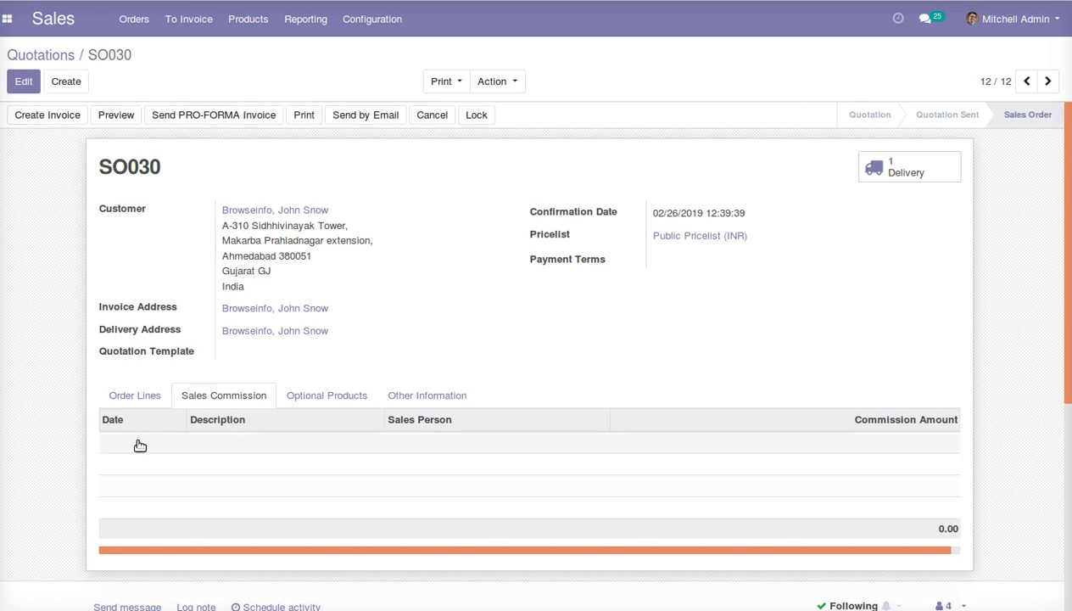
In the delivery of SO030, set the done quantity of [E-COM07] Large Cabinet to 4 and save the delivery
click(945, 174)
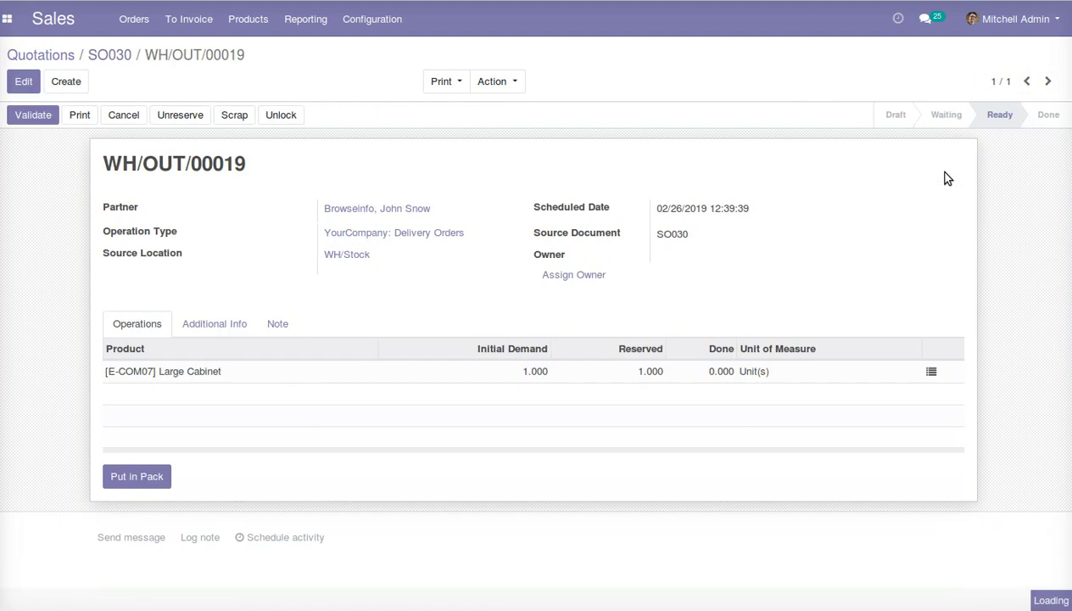
click(26, 89)
click(914, 393)
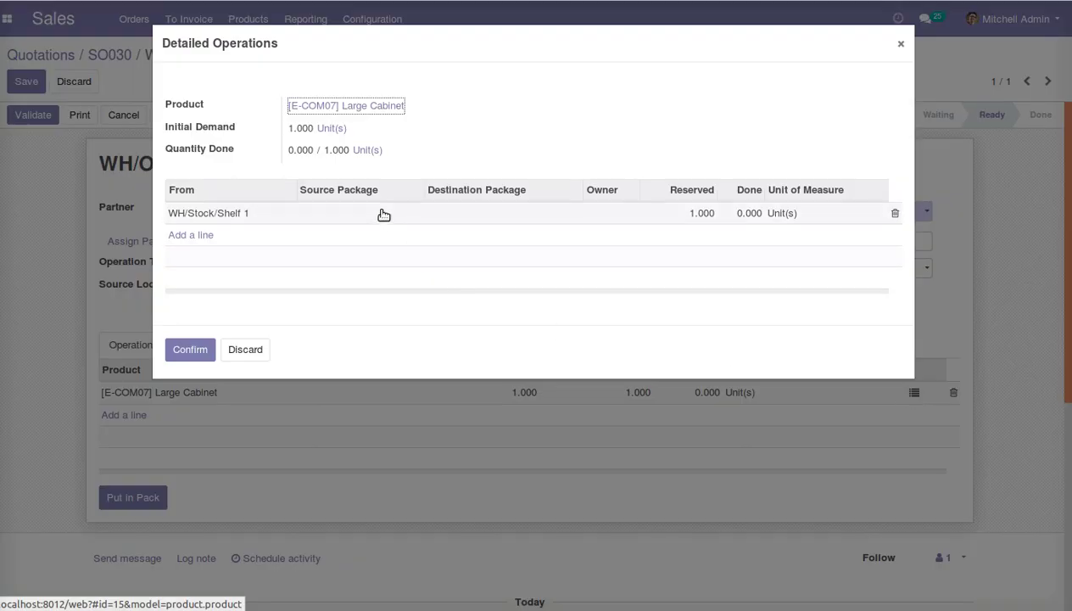
click(245, 350)
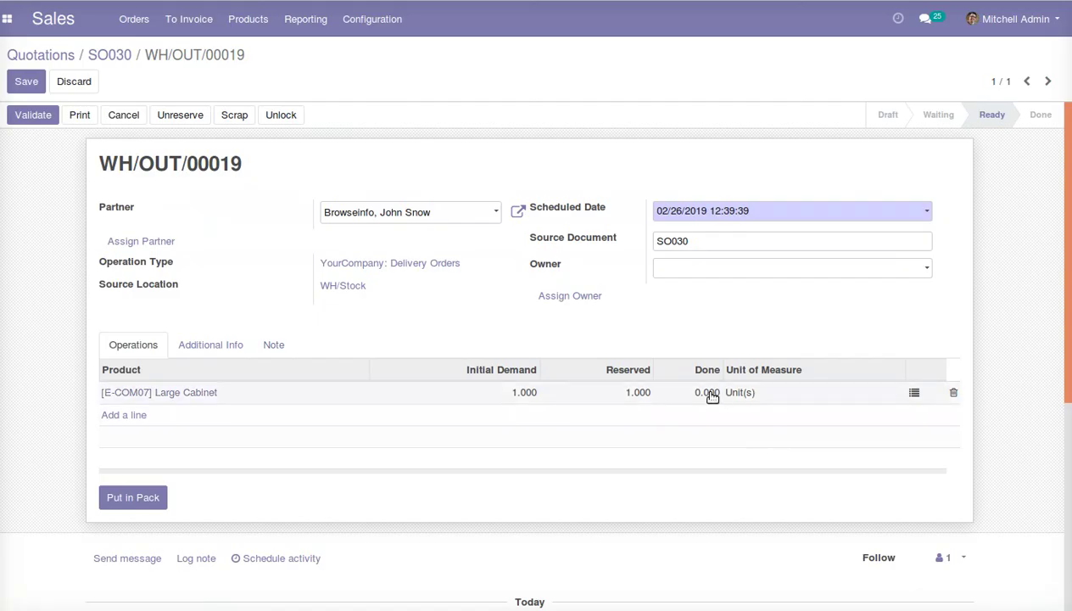
click(913, 393)
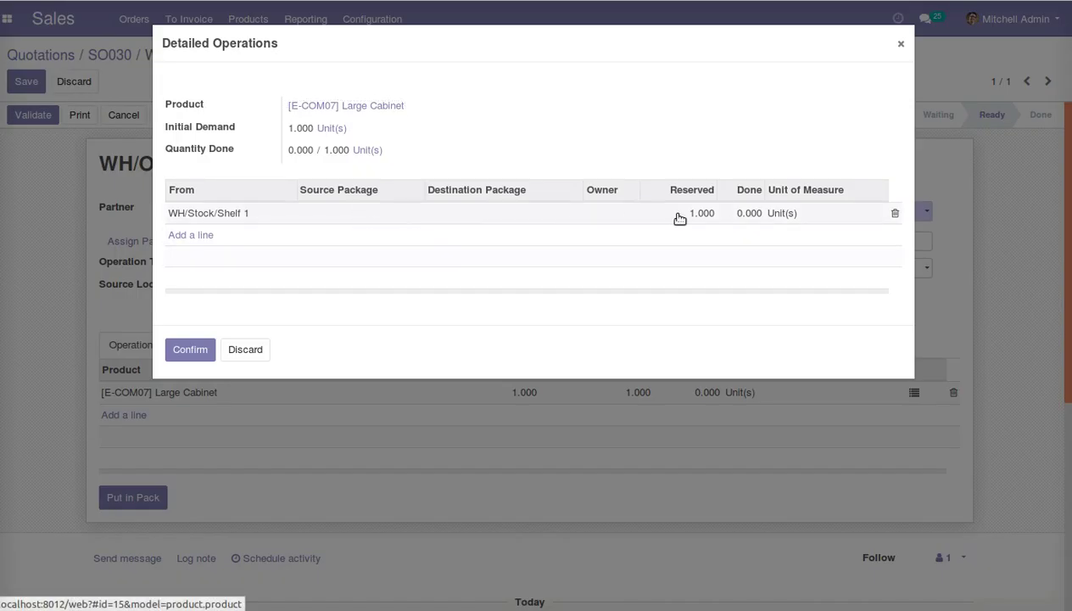
click(737, 214)
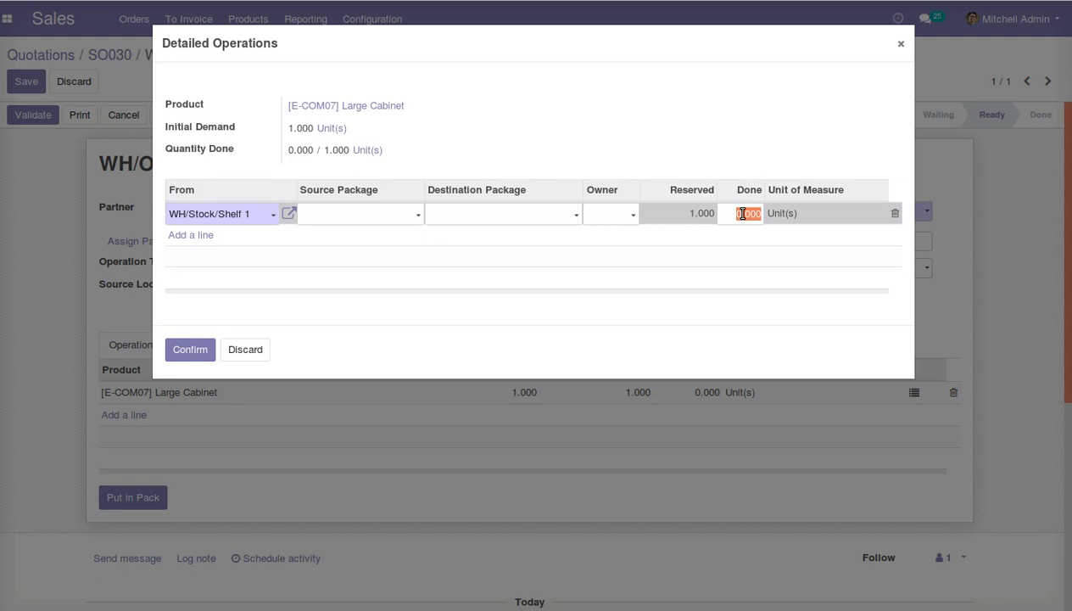
text(4)
click(180, 351)
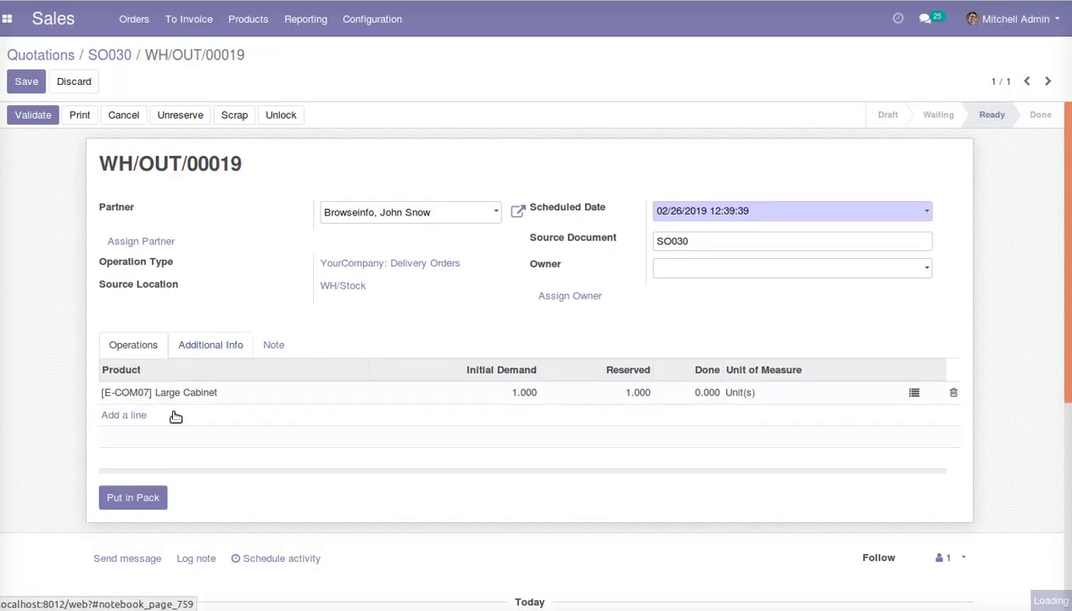
click(28, 84)
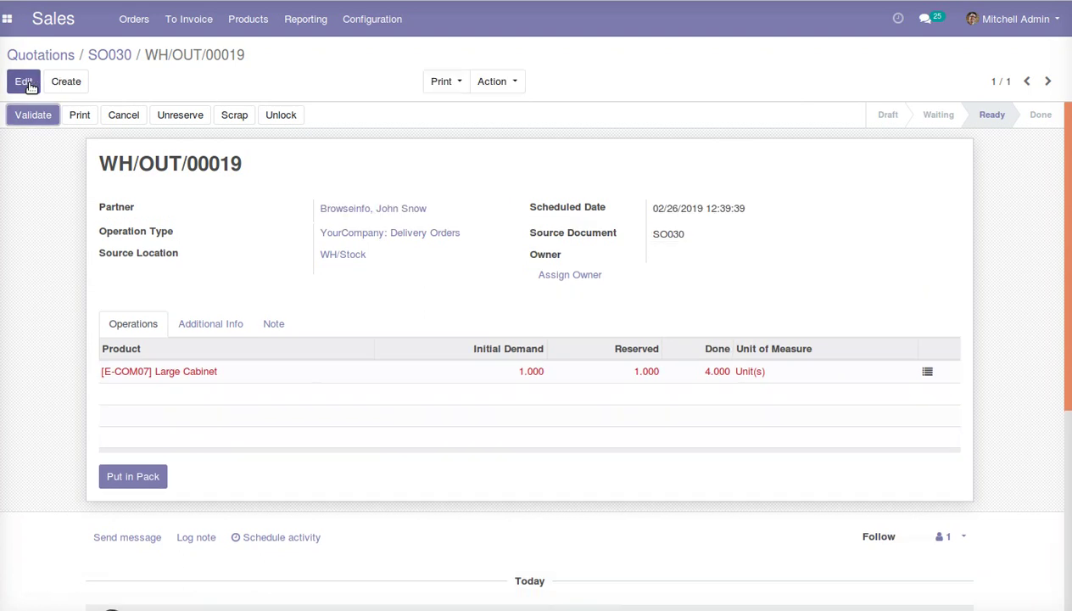
Validate the delivery with the extra quantity accepted and return to the sales order
click(31, 121)
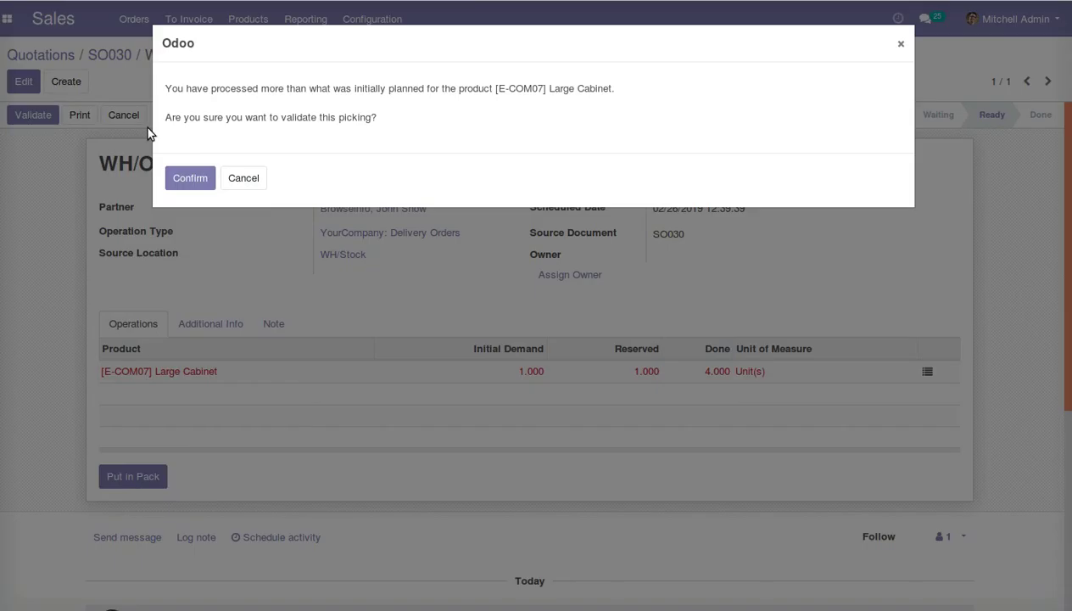
click(191, 178)
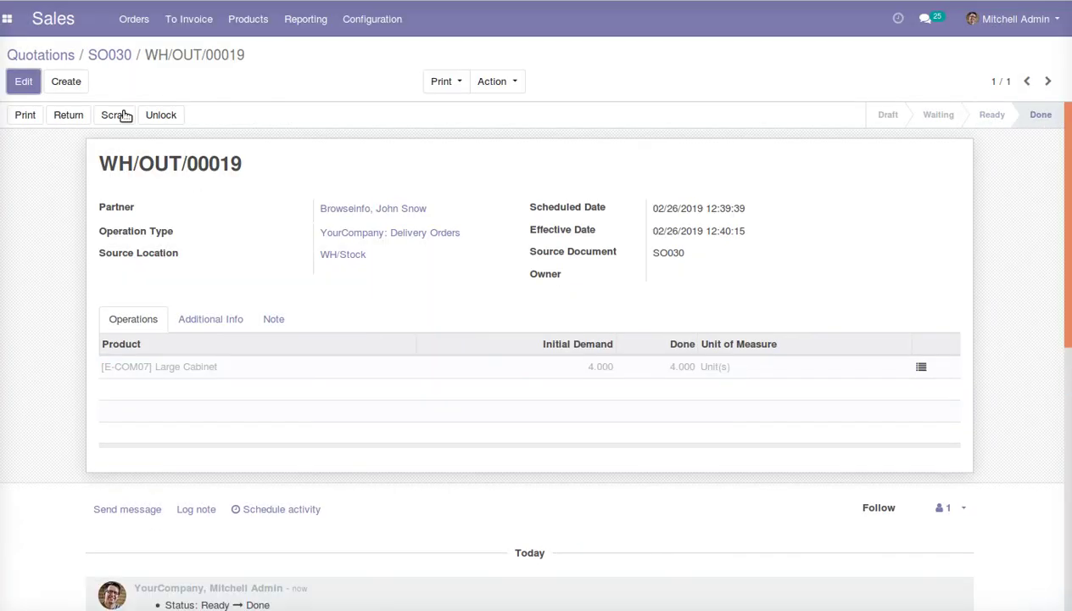
click(111, 56)
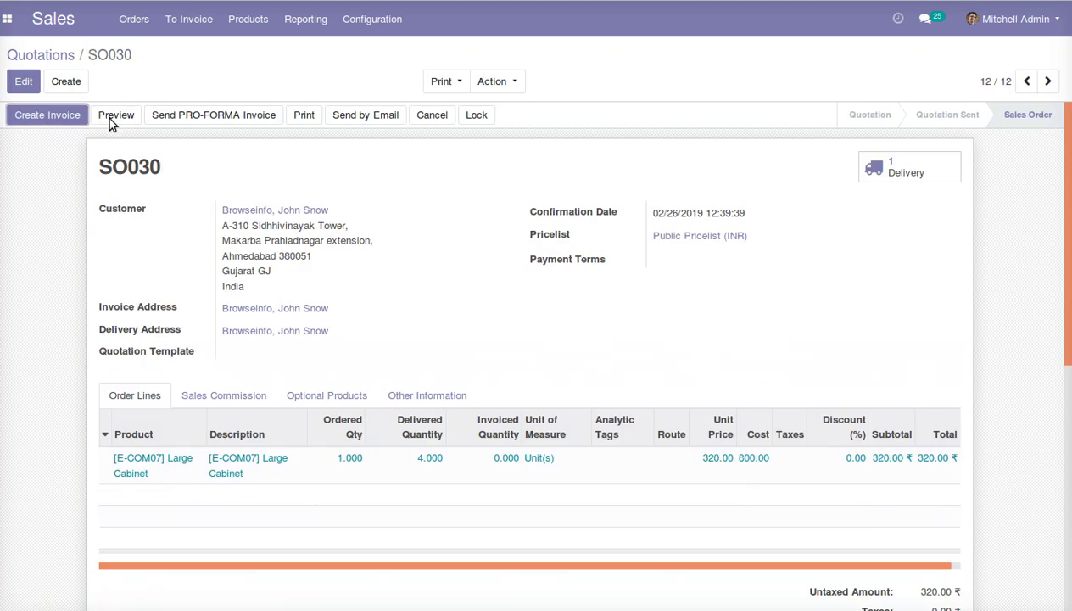
Create and view an invoice for the order's invoiceable lines
click(66, 120)
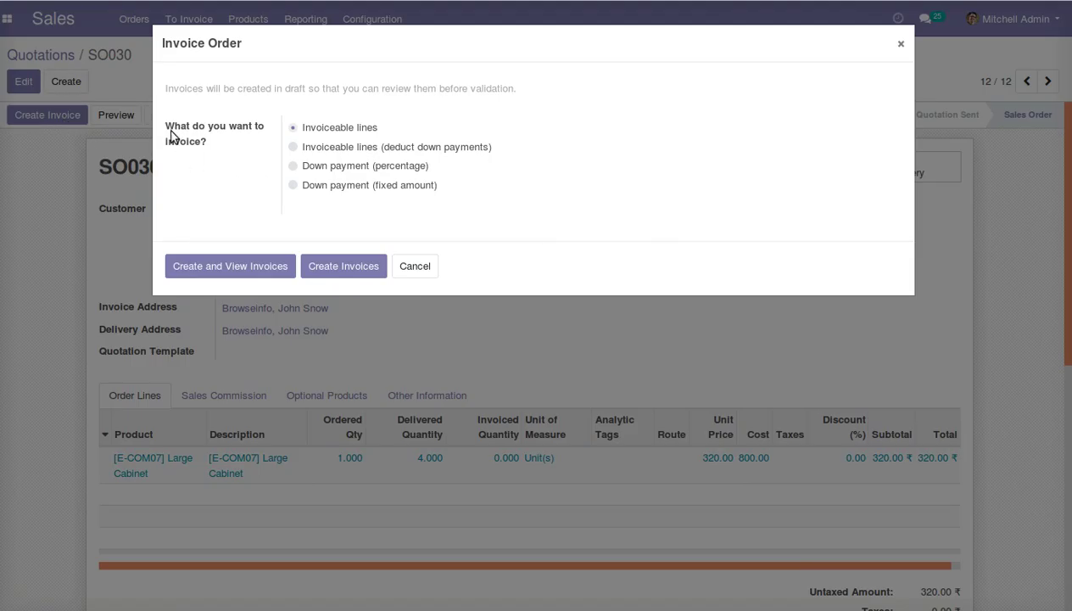
drag(291, 131, 449, 126)
click(449, 125)
click(242, 270)
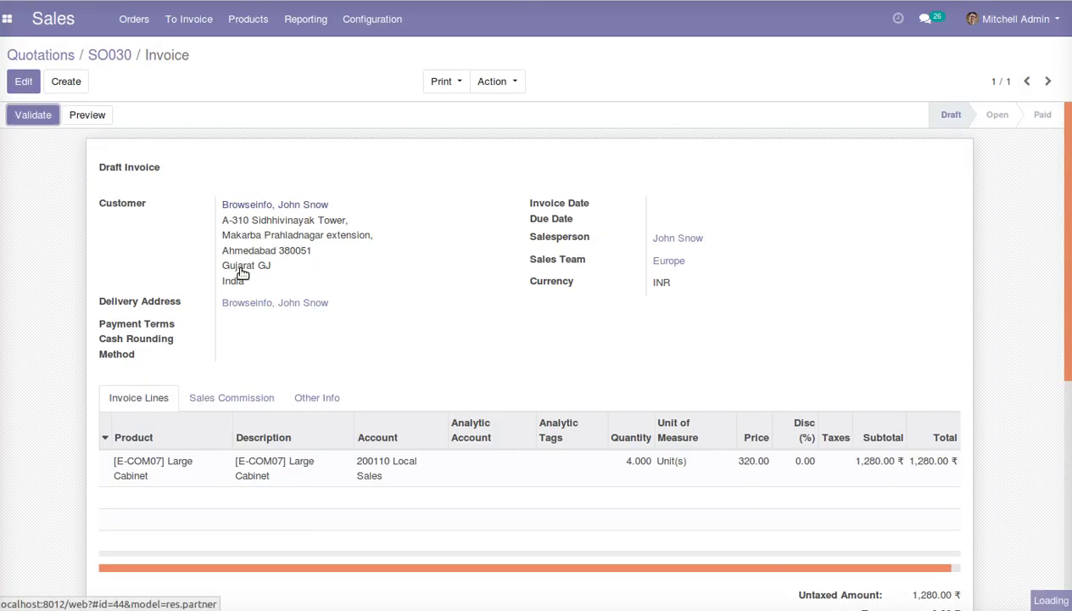
Check the draft invoice's sales commission lines, then validate the invoice and review its commission entry
scroll(275, 311, down, 3)
click(235, 285)
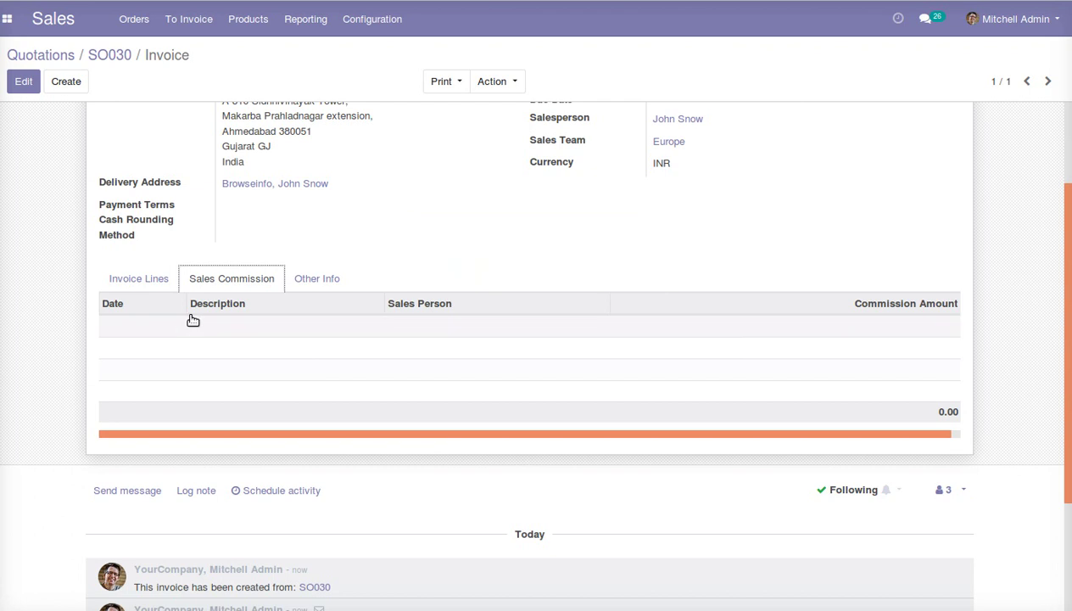
scroll(192, 320, up, 3)
drag(95, 169, 206, 184)
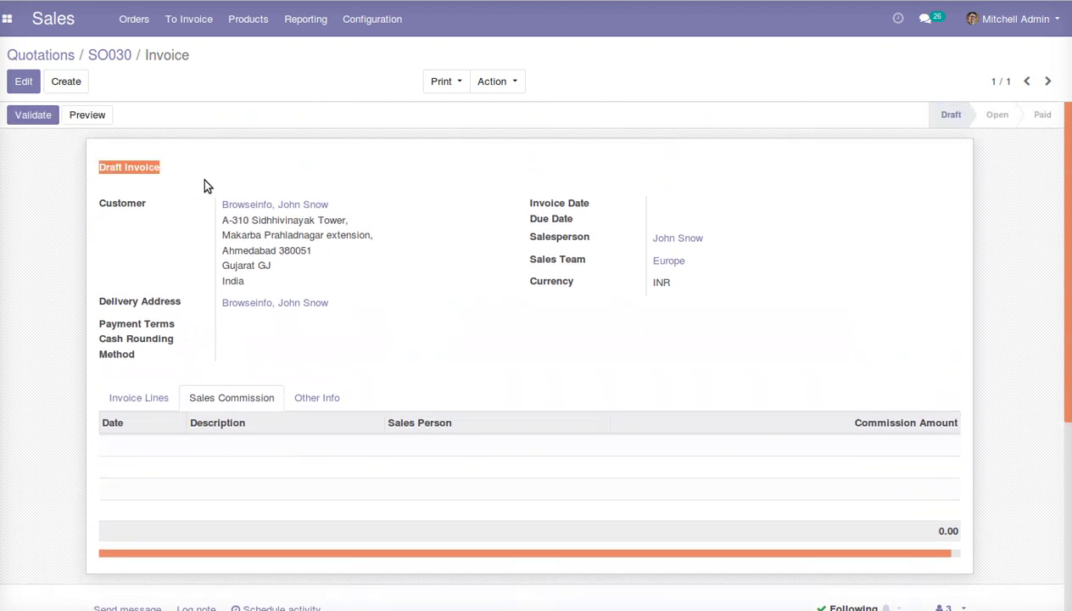
click(26, 116)
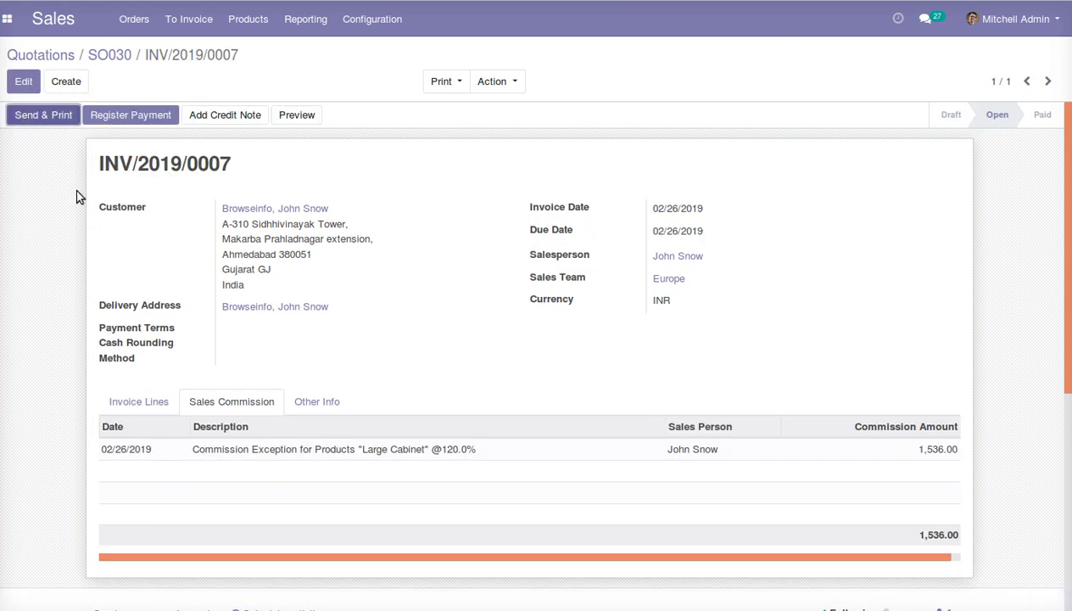
drag(85, 448, 955, 471)
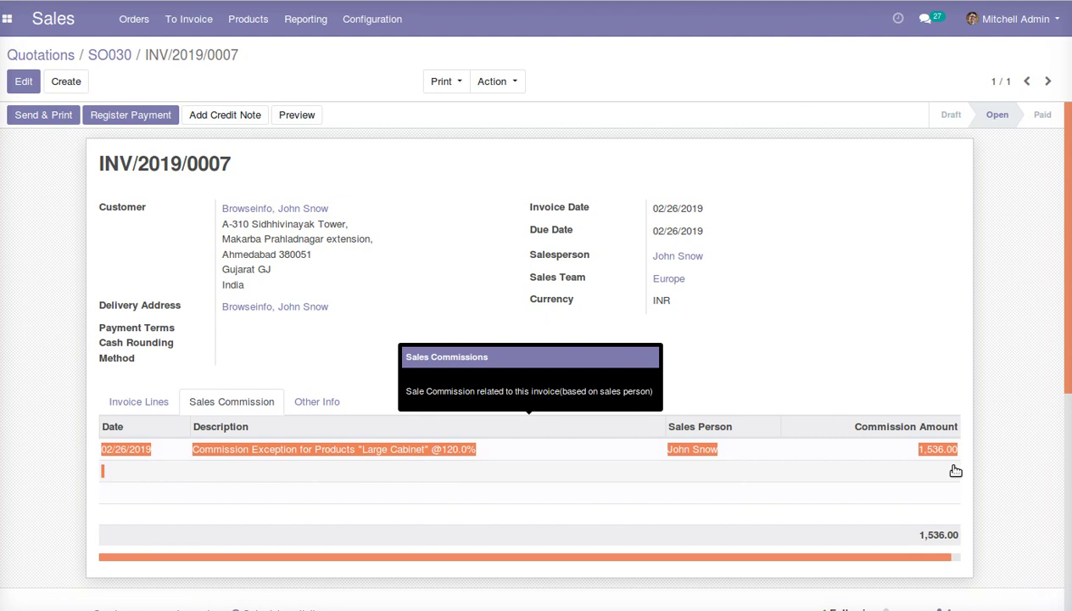
click(875, 335)
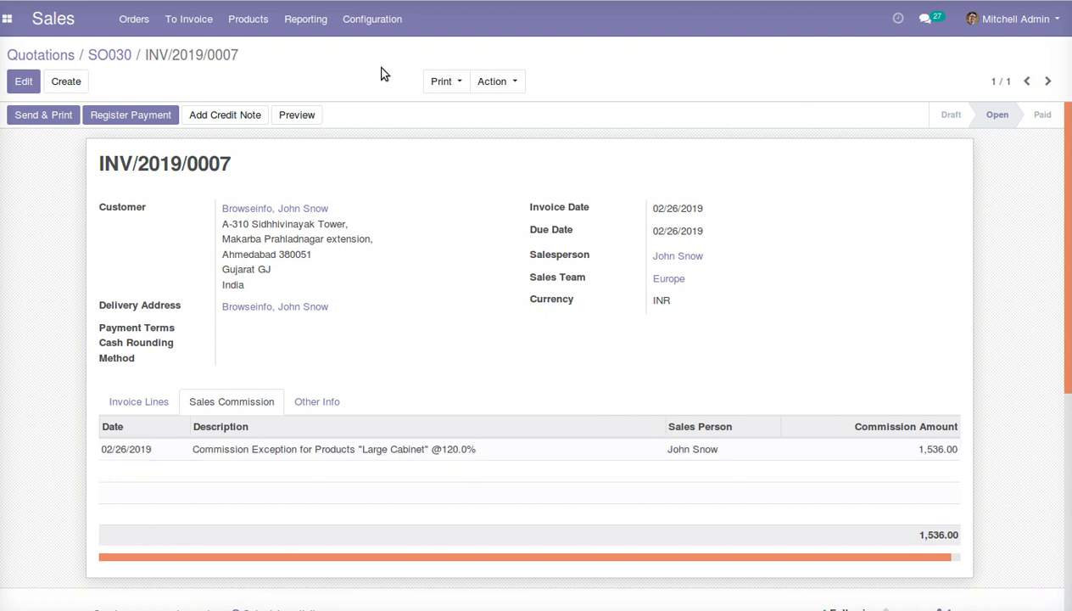
Open the Discount Based sales commission and examine its name, type, salesperson and commission rules
click(380, 29)
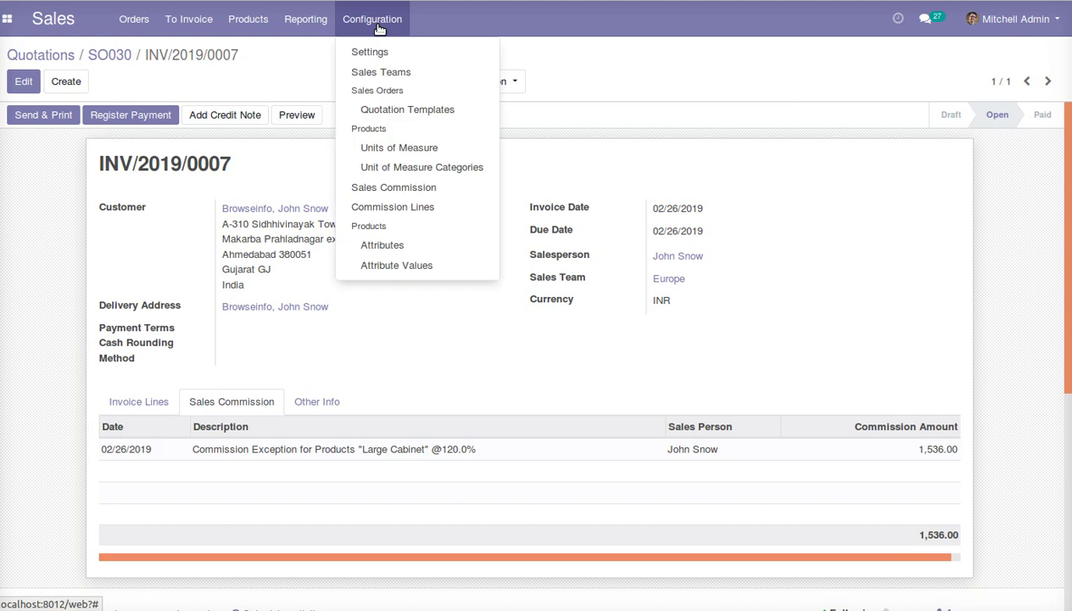
click(397, 186)
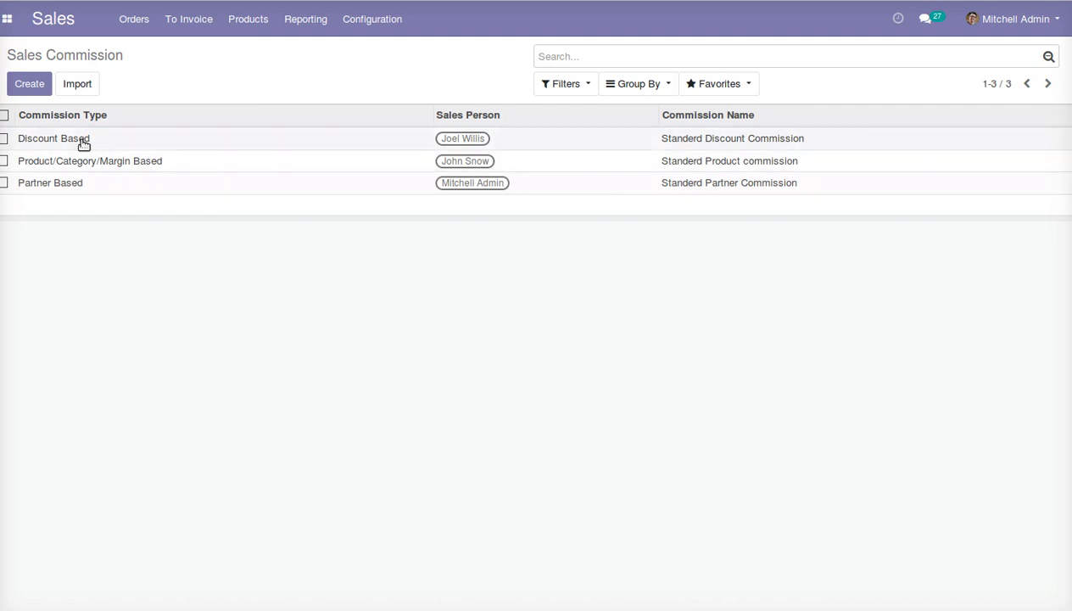
click(209, 145)
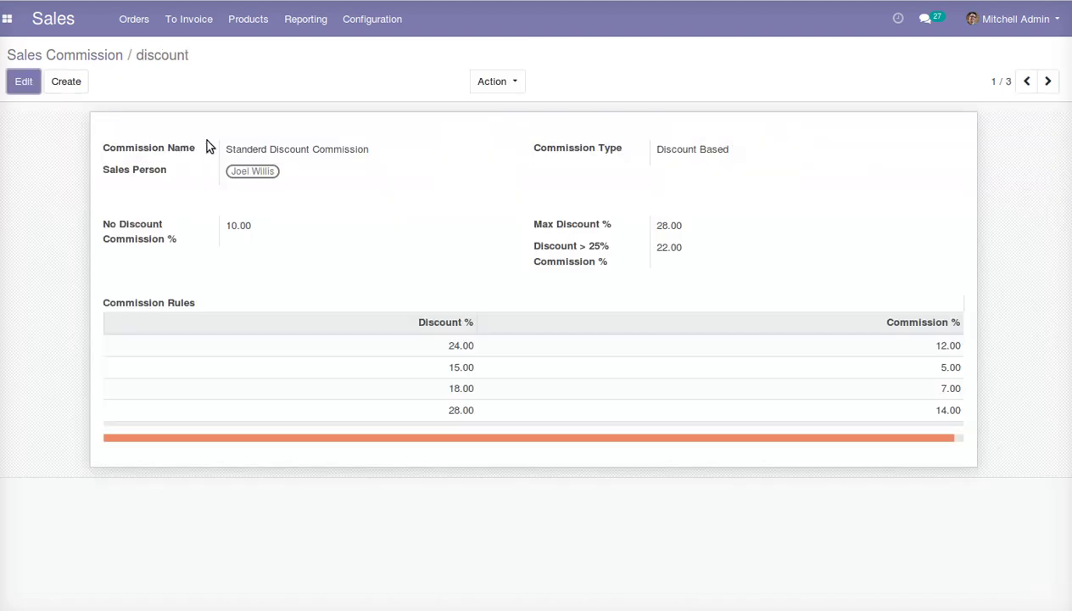
click(23, 81)
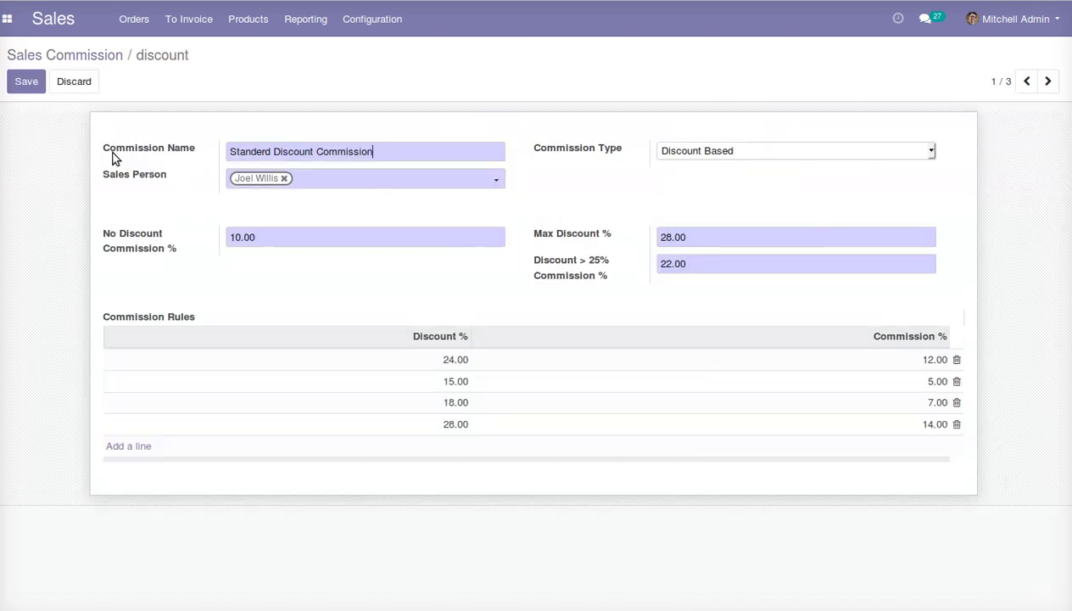
drag(96, 147, 432, 155)
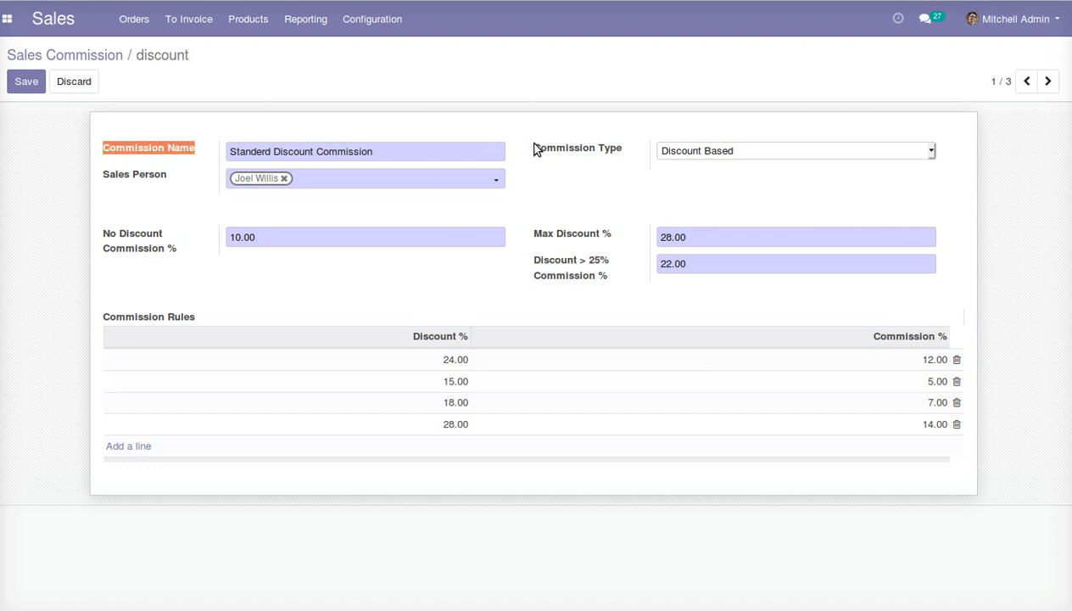
drag(537, 150, 617, 149)
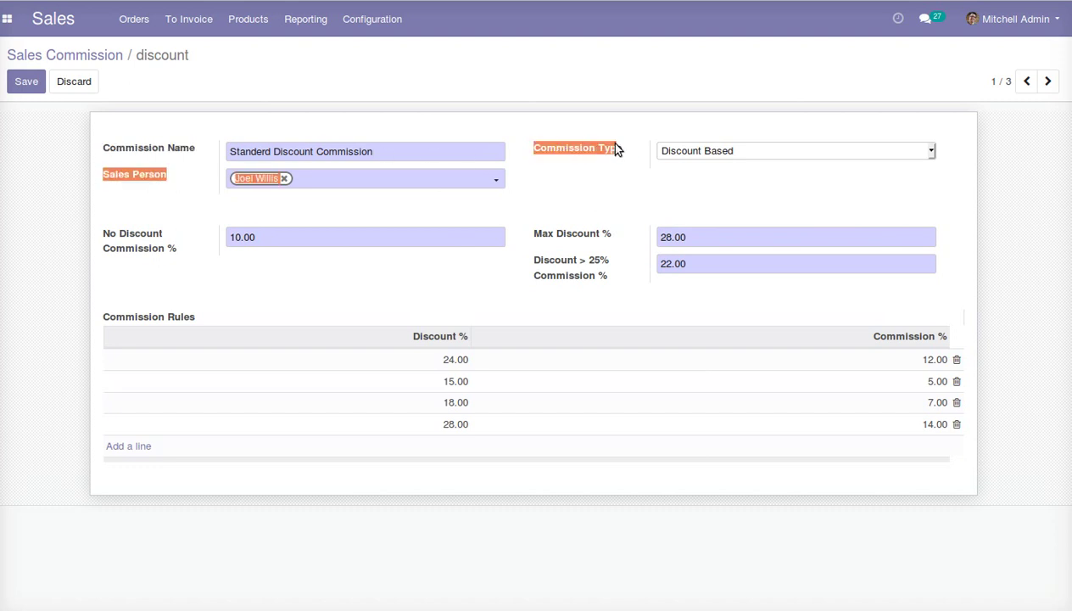
click(272, 223)
drag(96, 177, 182, 177)
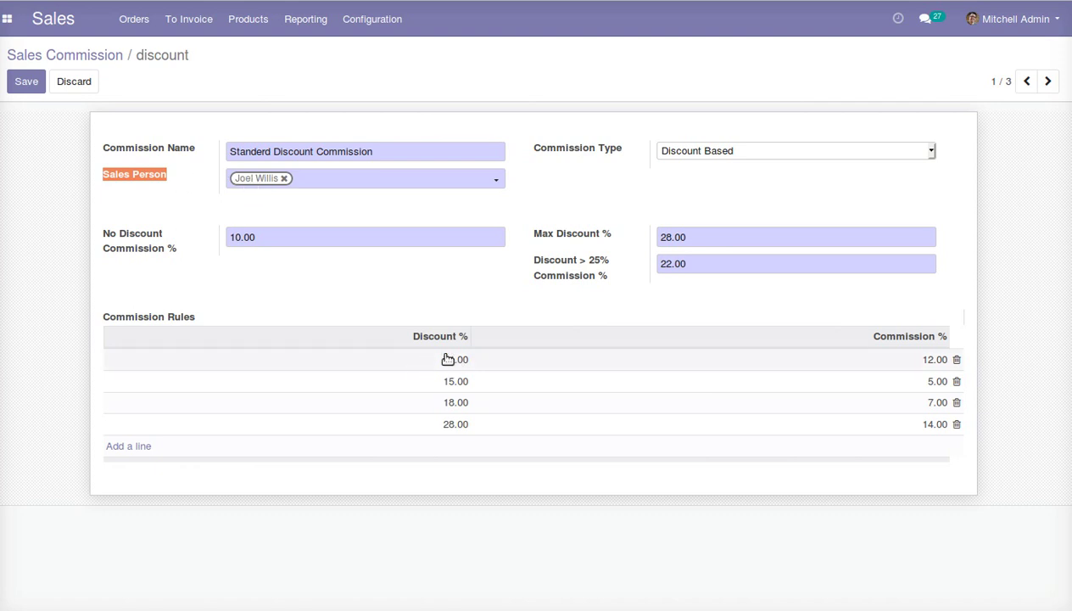
click(26, 81)
Set the sales settings to generate commission entries based on payment and save them
click(360, 24)
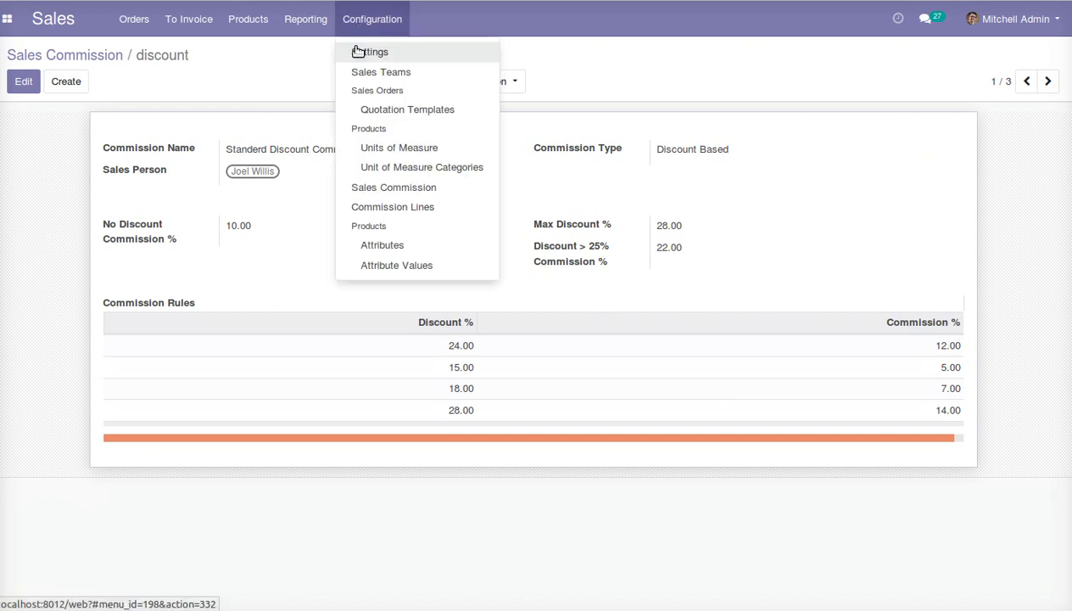
click(357, 52)
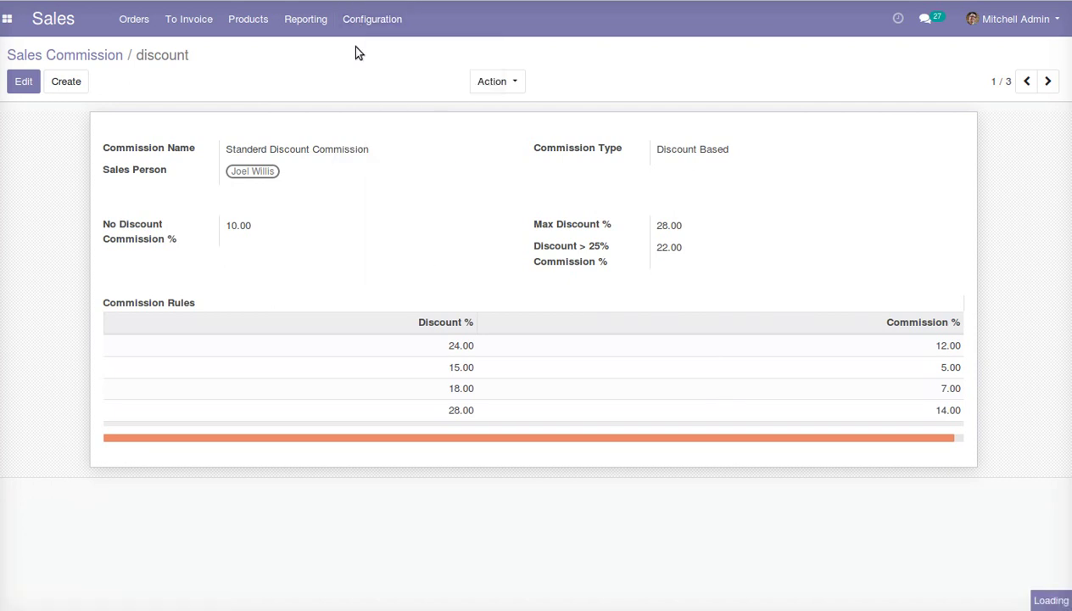
scroll(299, 371, down, 10)
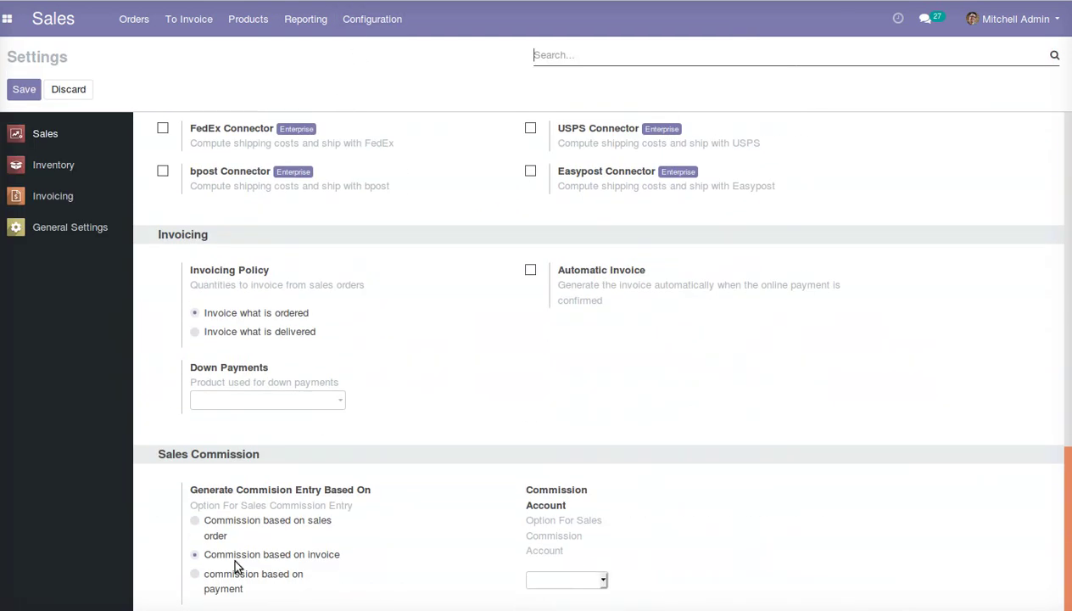
drag(196, 579, 251, 605)
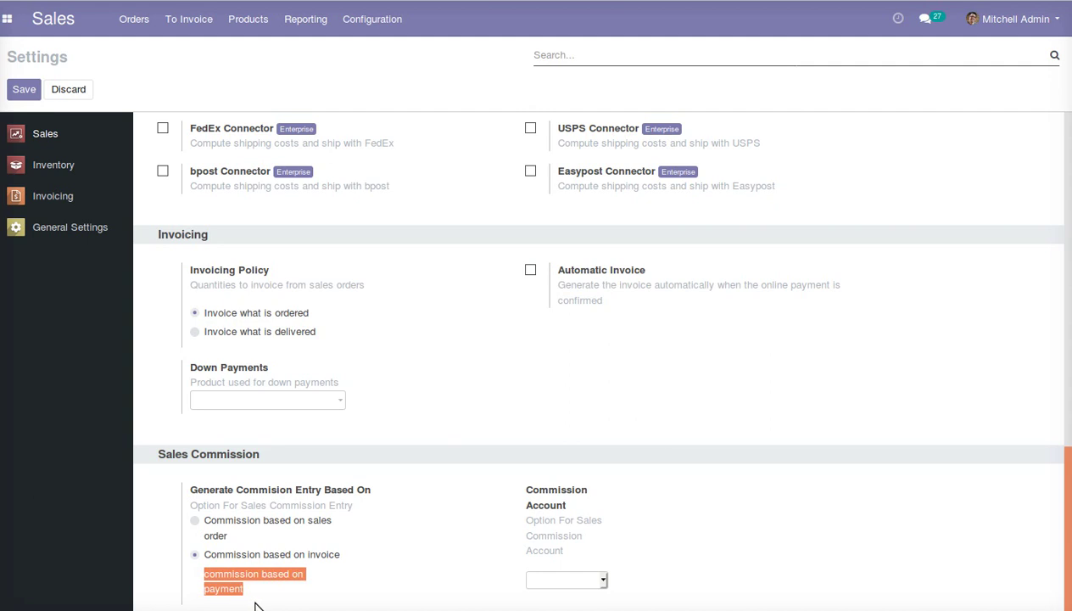
click(253, 596)
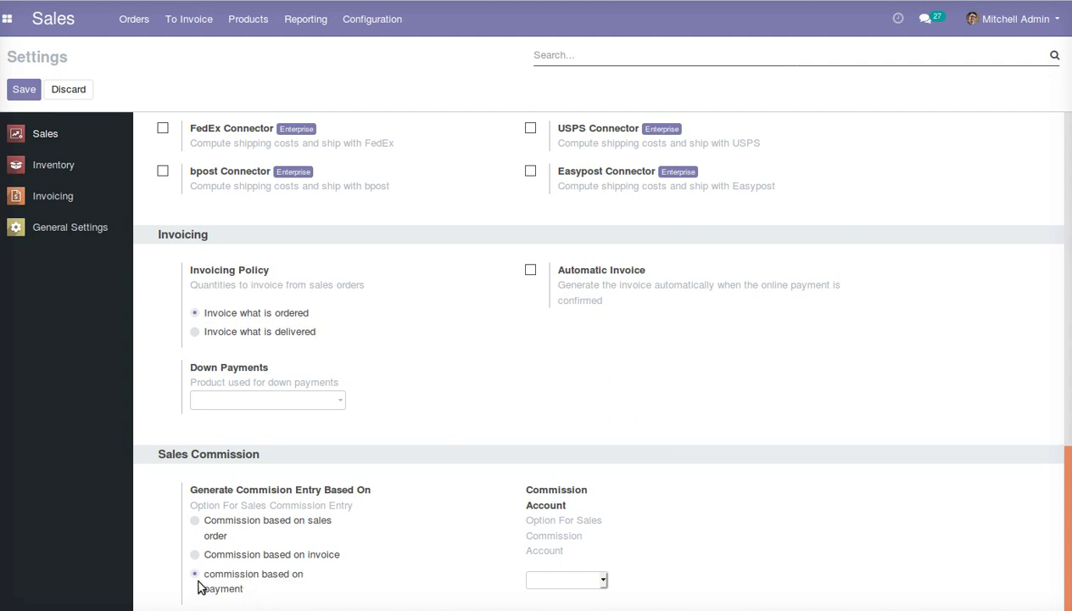
click(26, 93)
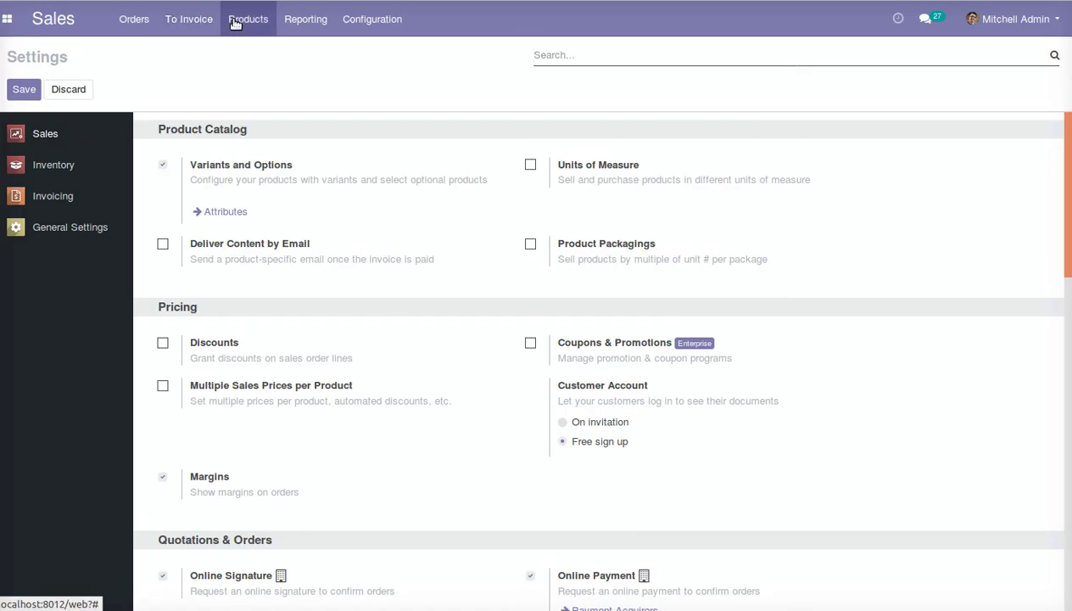
Create a new quotation with the matching YourCompany contact as customer
click(146, 22)
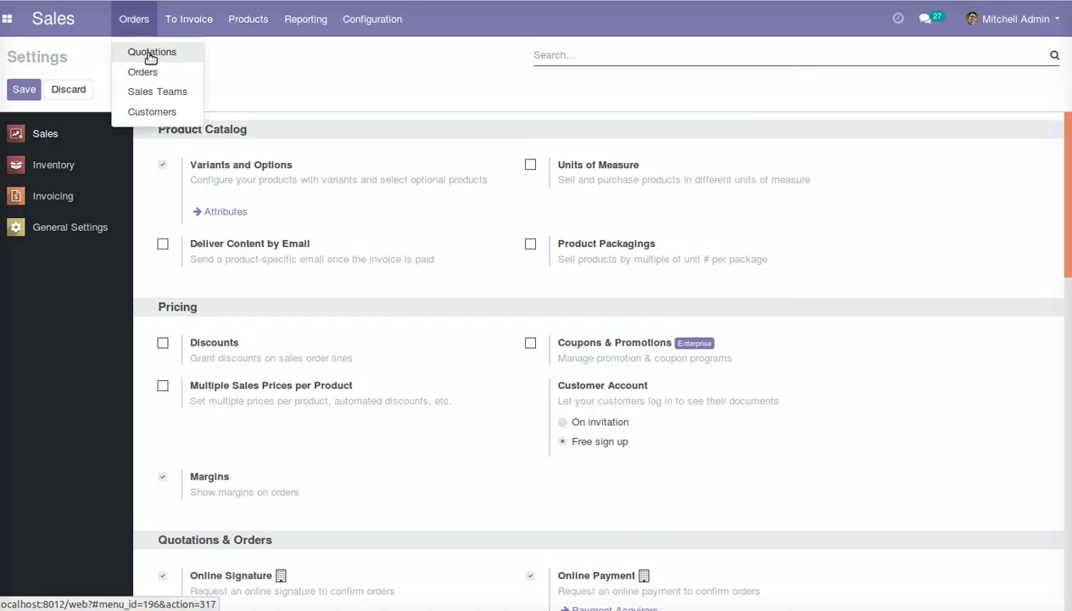
click(150, 52)
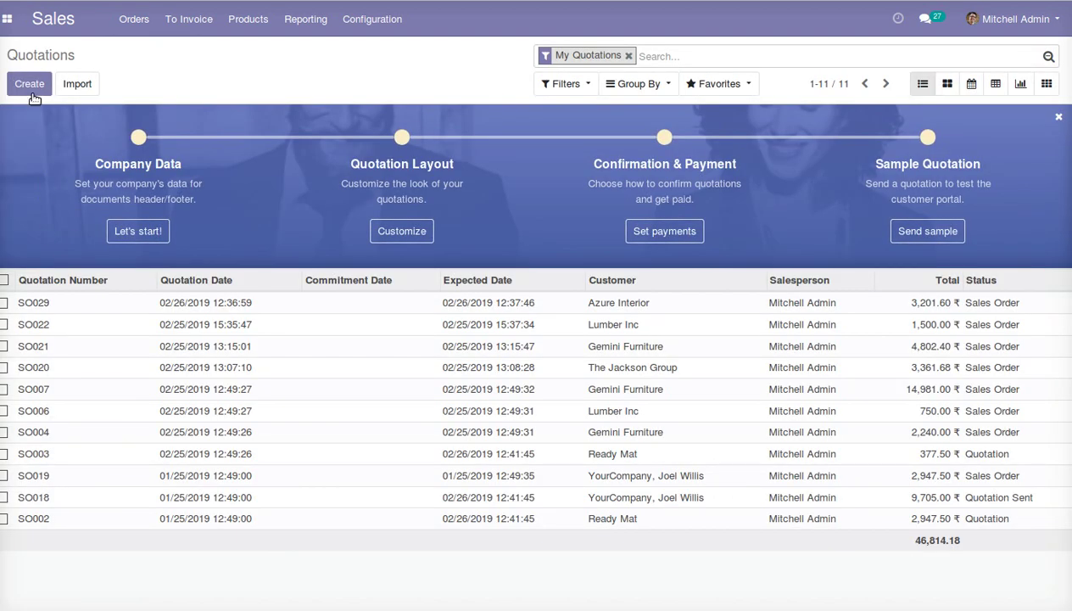
click(31, 85)
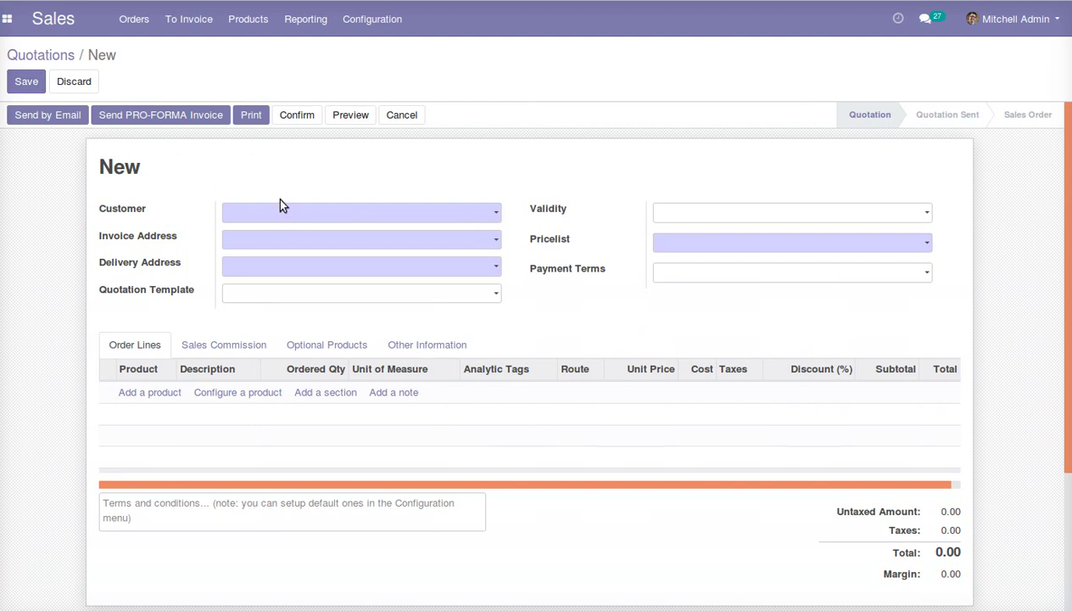
text(wi)
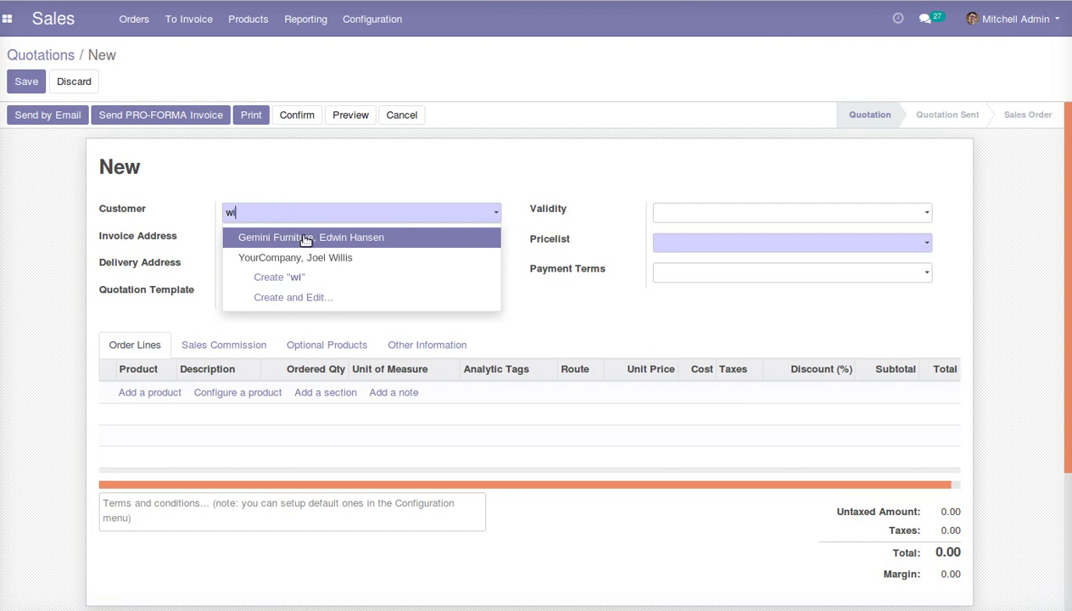
click(312, 257)
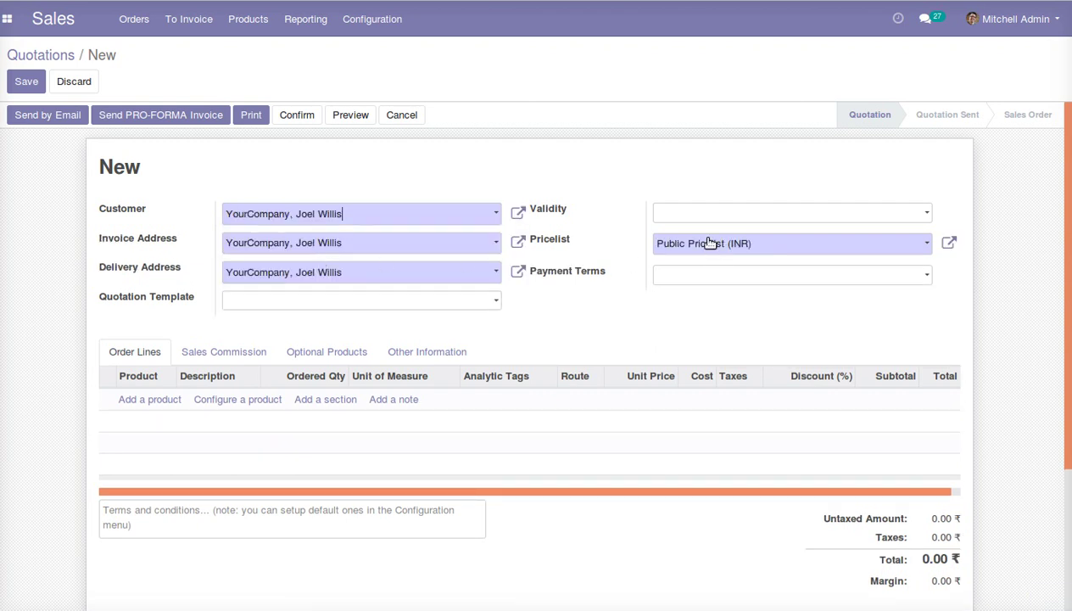
Add an order line for [DESK0004] Customizable Desk (Aluminium, Black) with an ordered quantity of 2
click(153, 399)
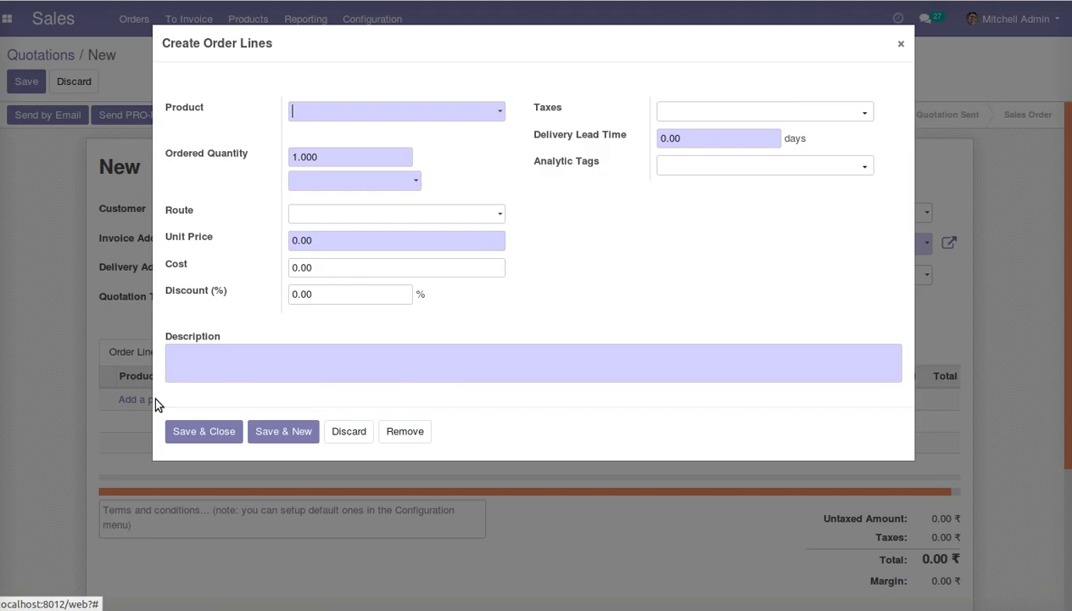
click(395, 114)
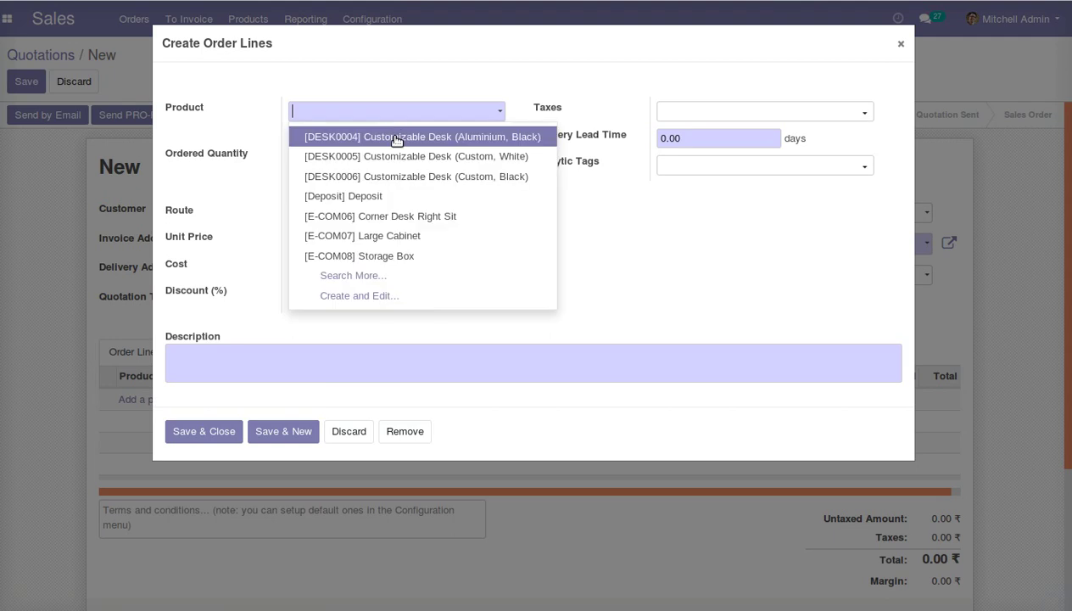
click(396, 138)
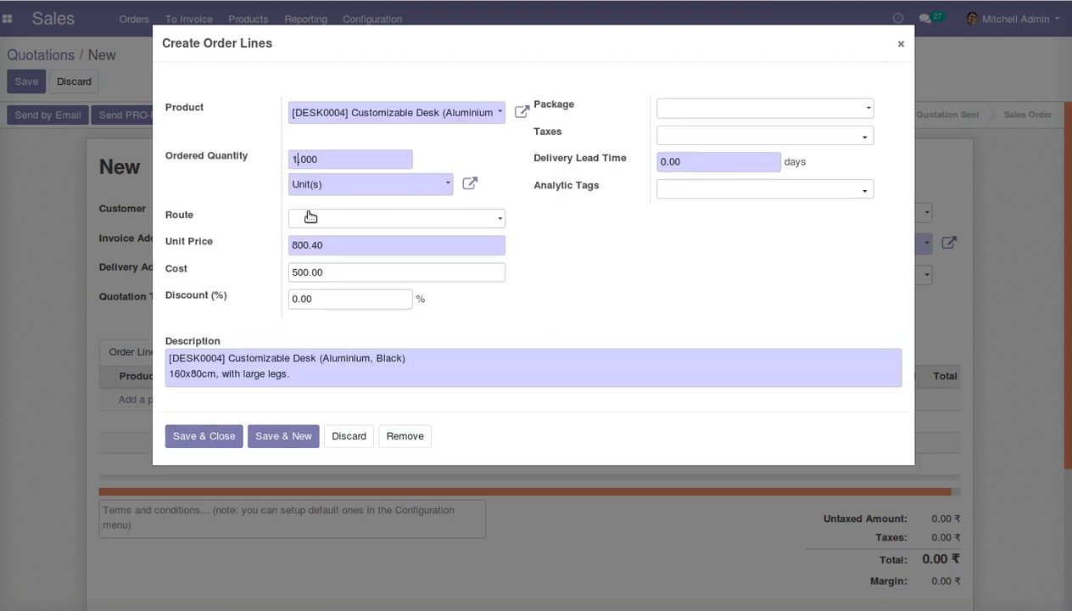
key(BackSpace)
text(2)
click(216, 437)
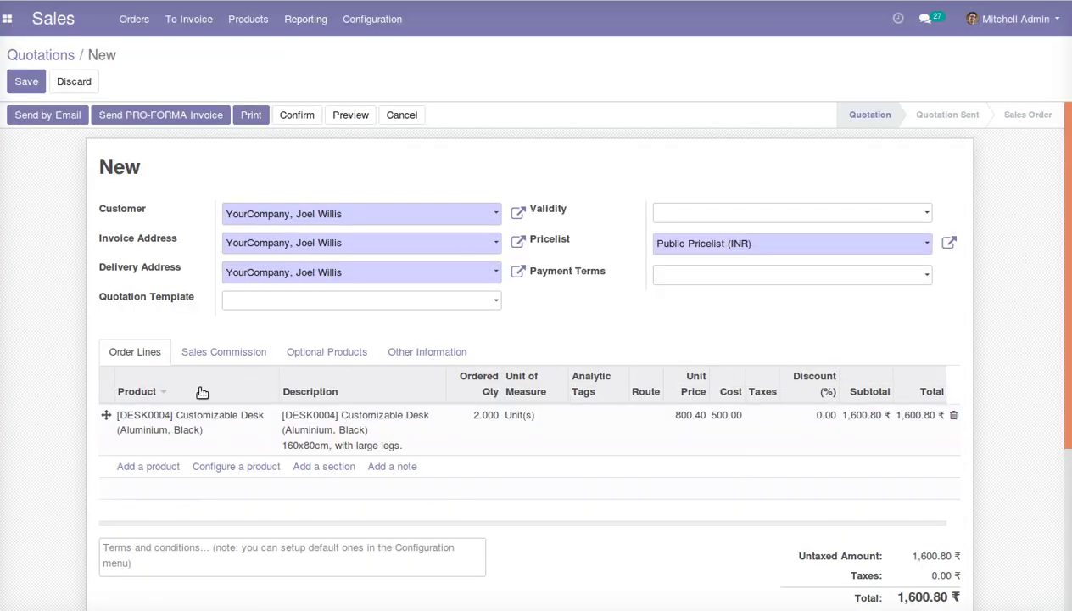
Assign the salesperson who matches the customer contact in the quotation's other information and save the quotation
click(403, 352)
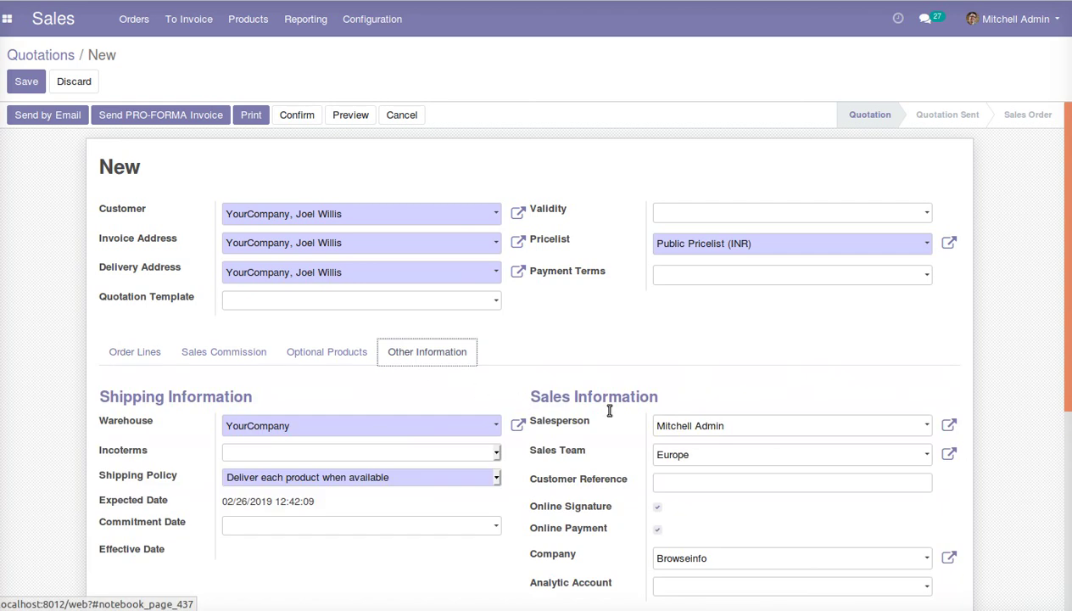
click(727, 428)
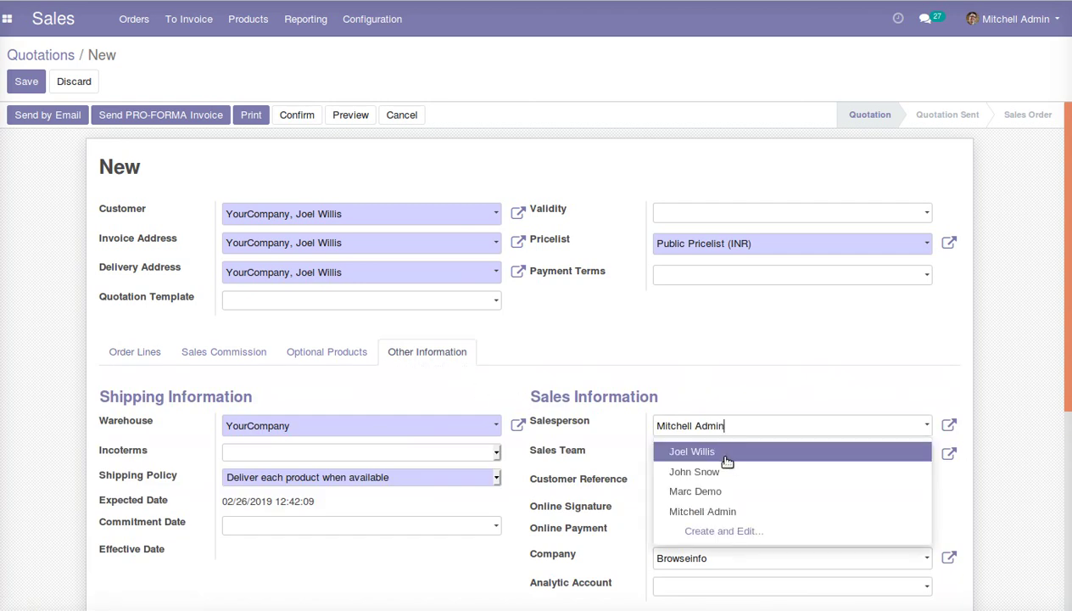
click(722, 453)
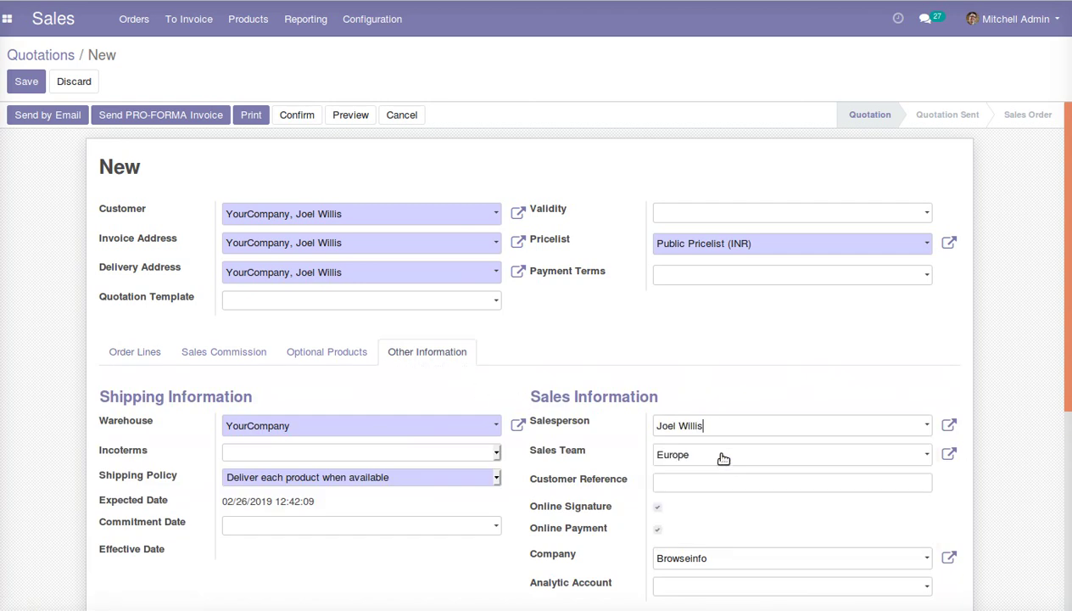
click(26, 83)
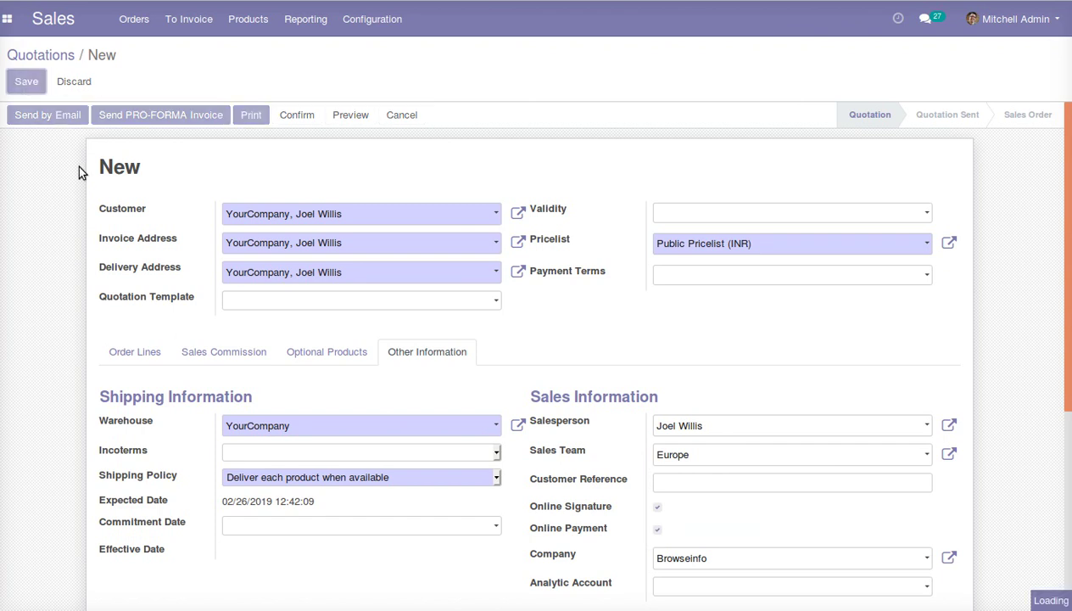
Check the quotation's sales commission and order lines, then confirm it as a sales order
click(193, 365)
click(127, 365)
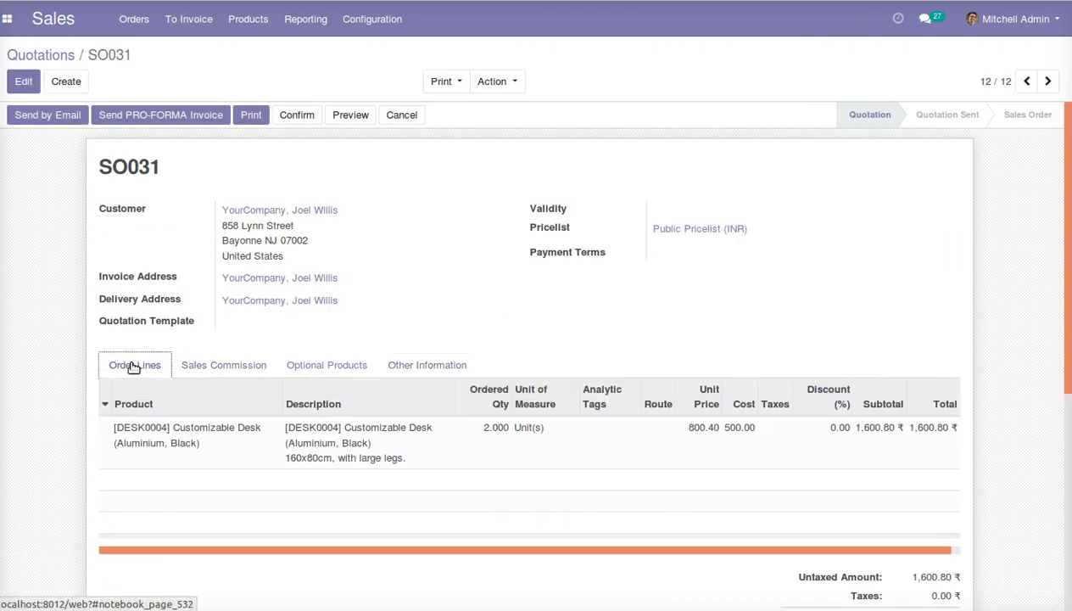
click(307, 123)
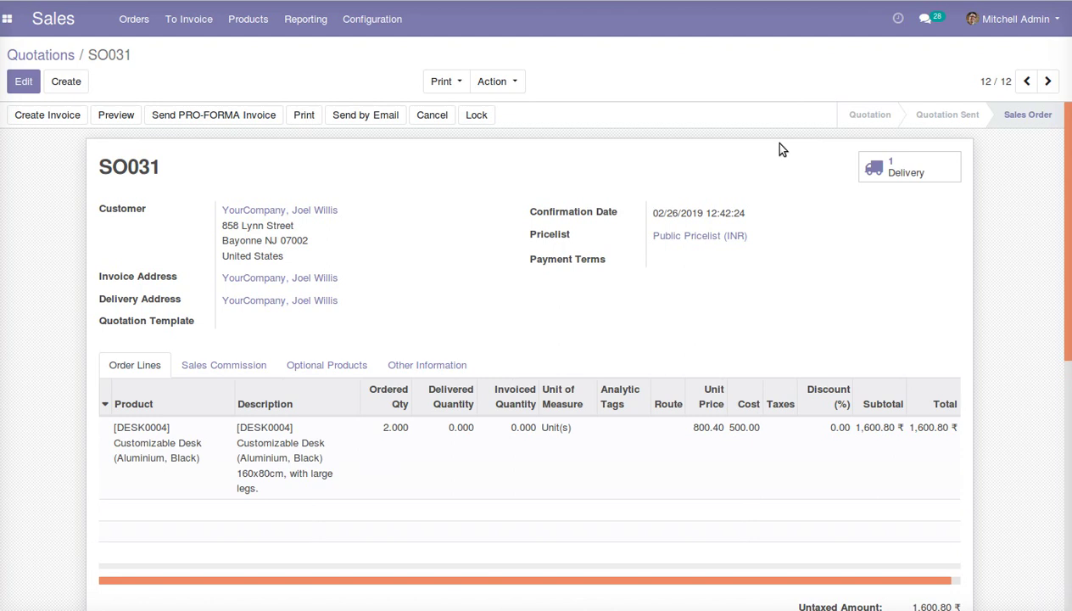
Record 2 desks as done in the sales order's delivery, then save and validate the delivery
click(892, 161)
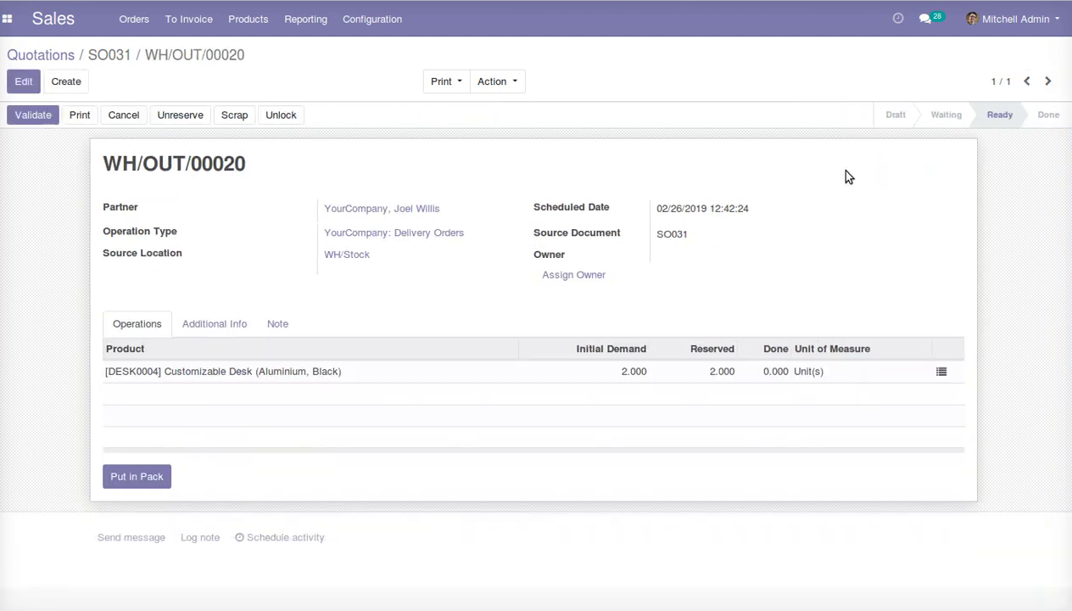
click(23, 81)
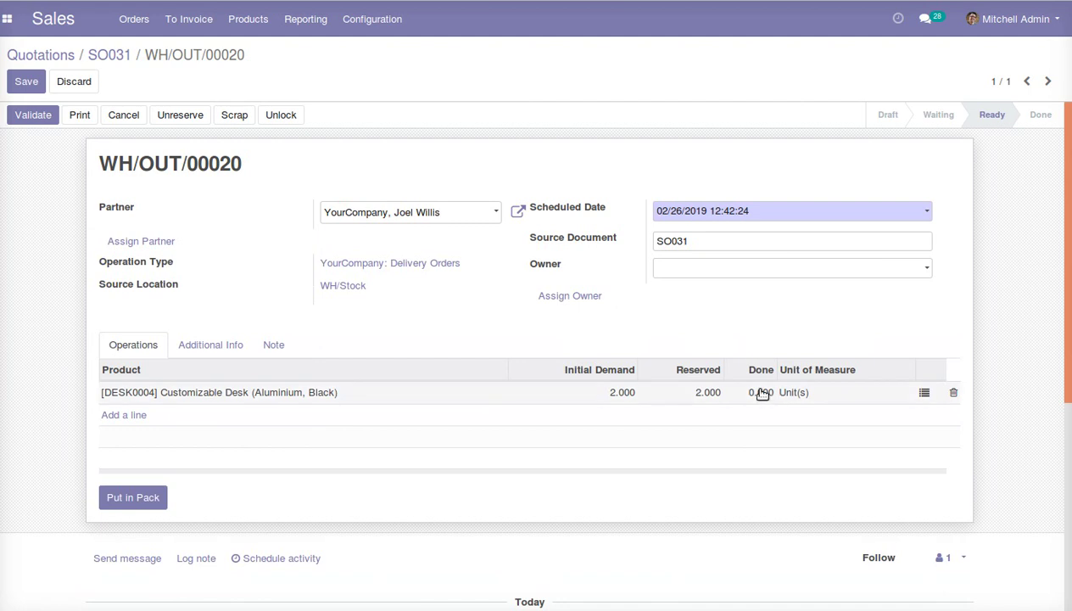
click(924, 395)
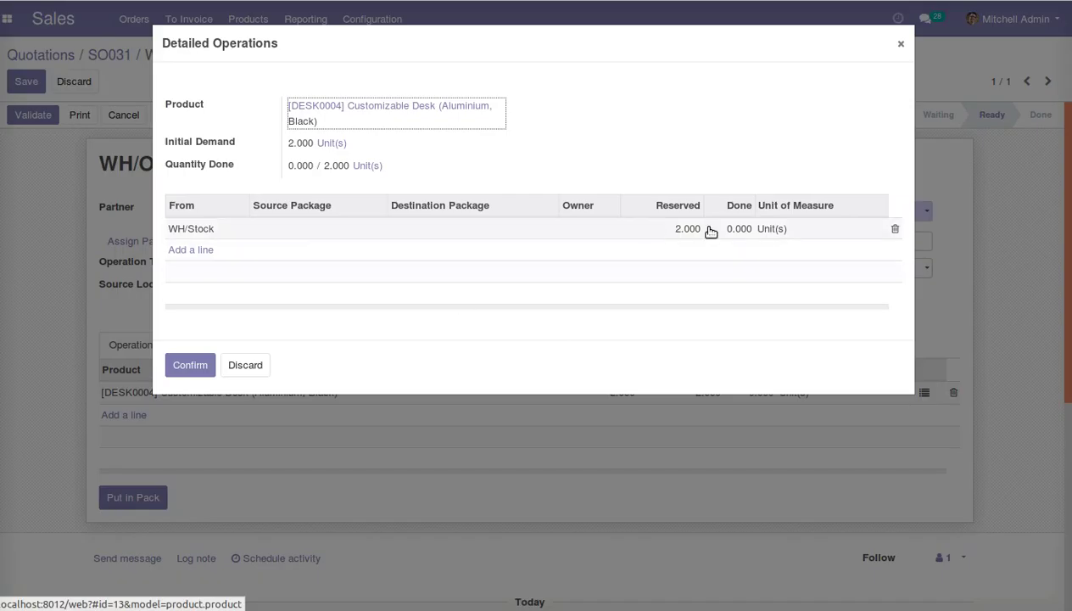
click(725, 228)
text(2)
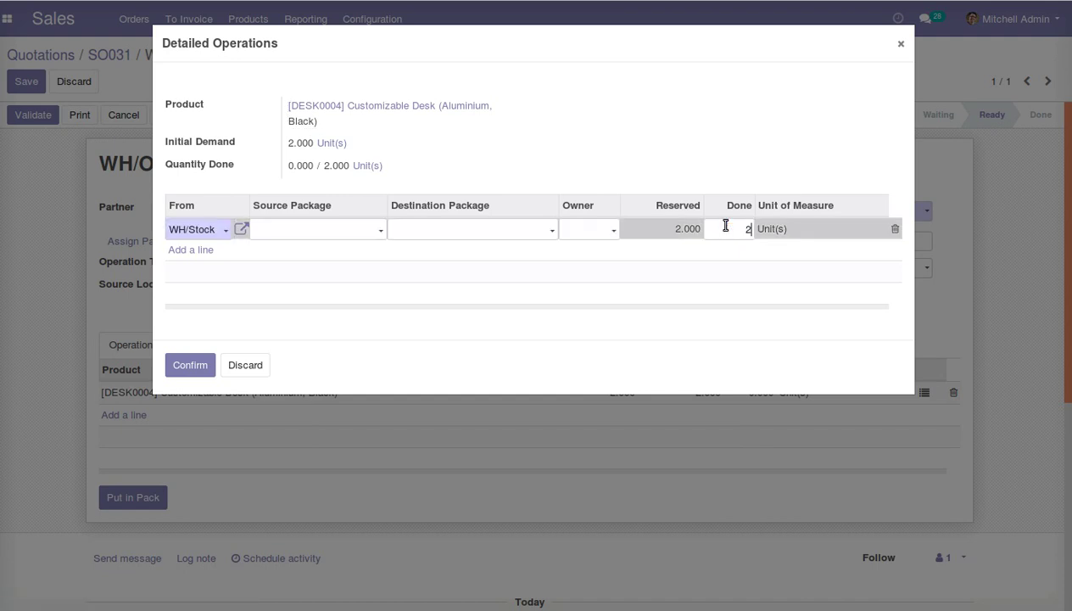
click(201, 365)
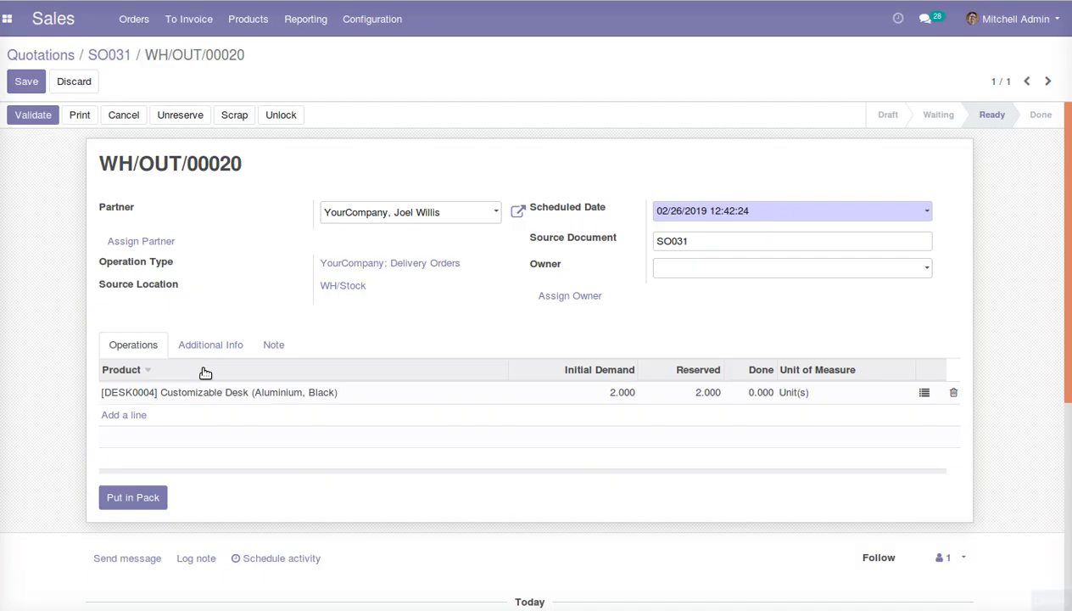
click(28, 85)
click(32, 119)
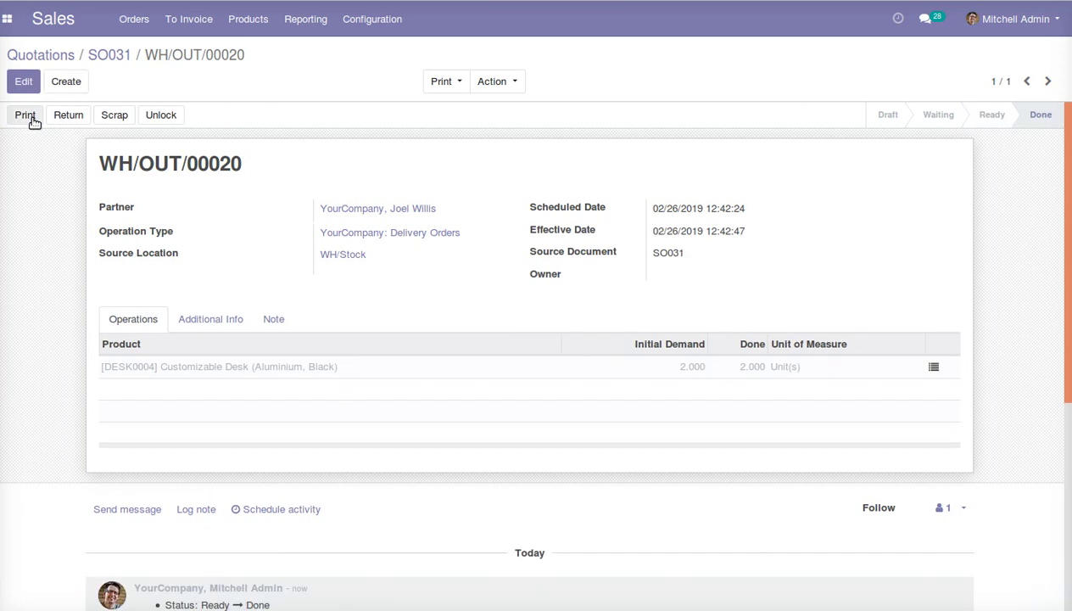
Return to the sales order and create and view an invoice for its invoiceable lines
click(109, 54)
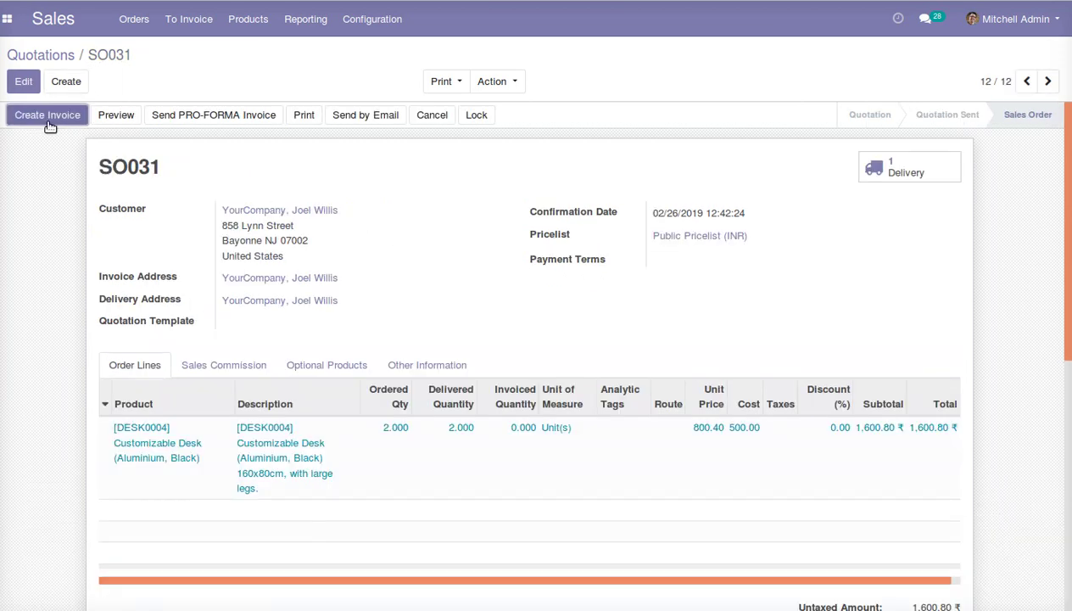
click(48, 118)
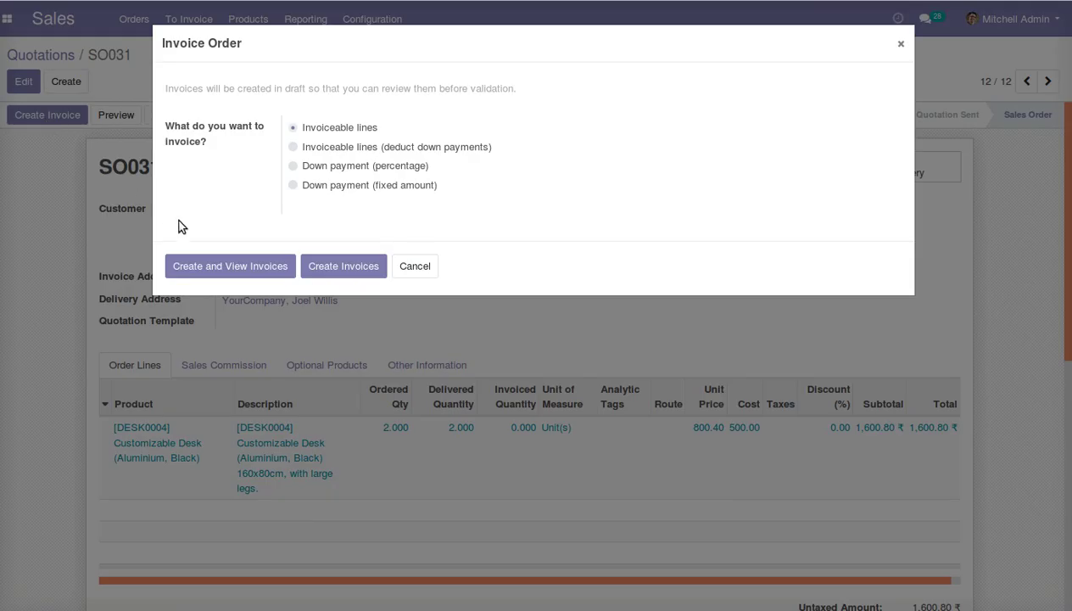
click(226, 268)
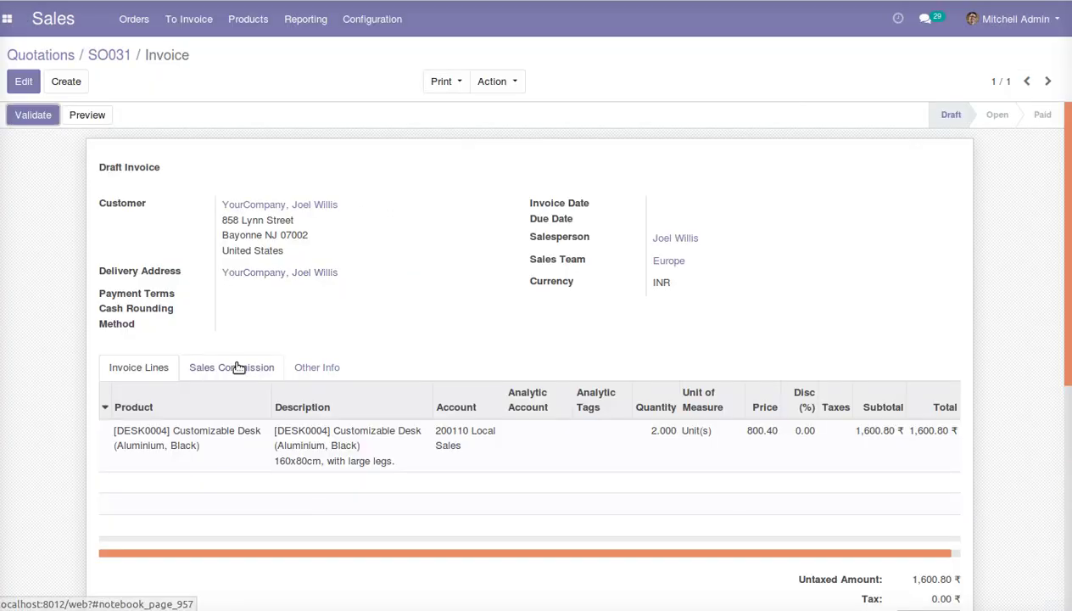
Check the draft invoice's sales commission lines and validate the invoice
click(237, 366)
drag(99, 167, 210, 178)
click(212, 178)
click(36, 119)
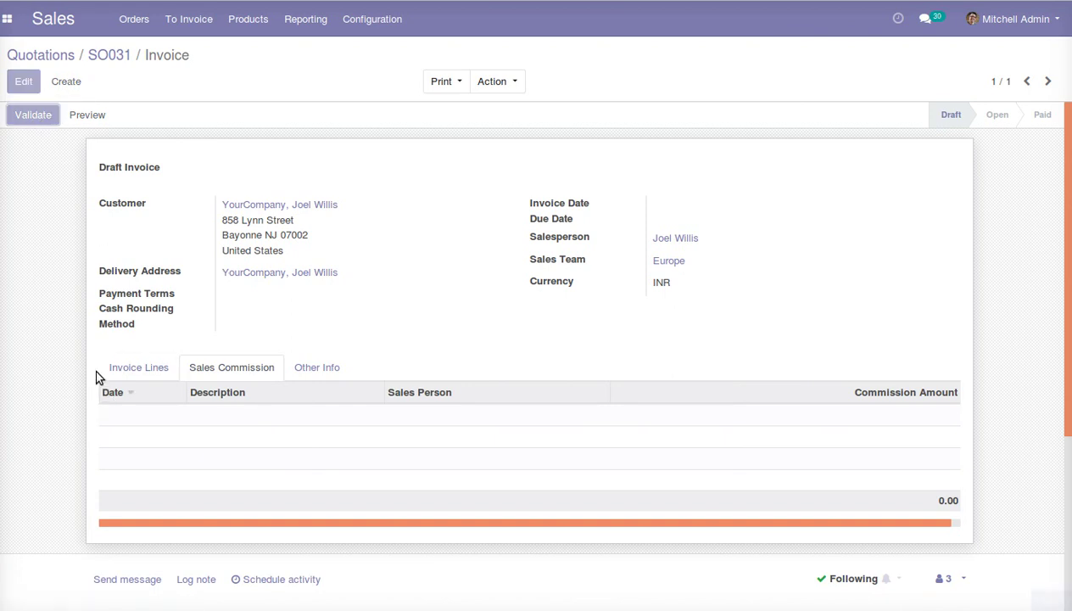
scroll(97, 357, up, 1)
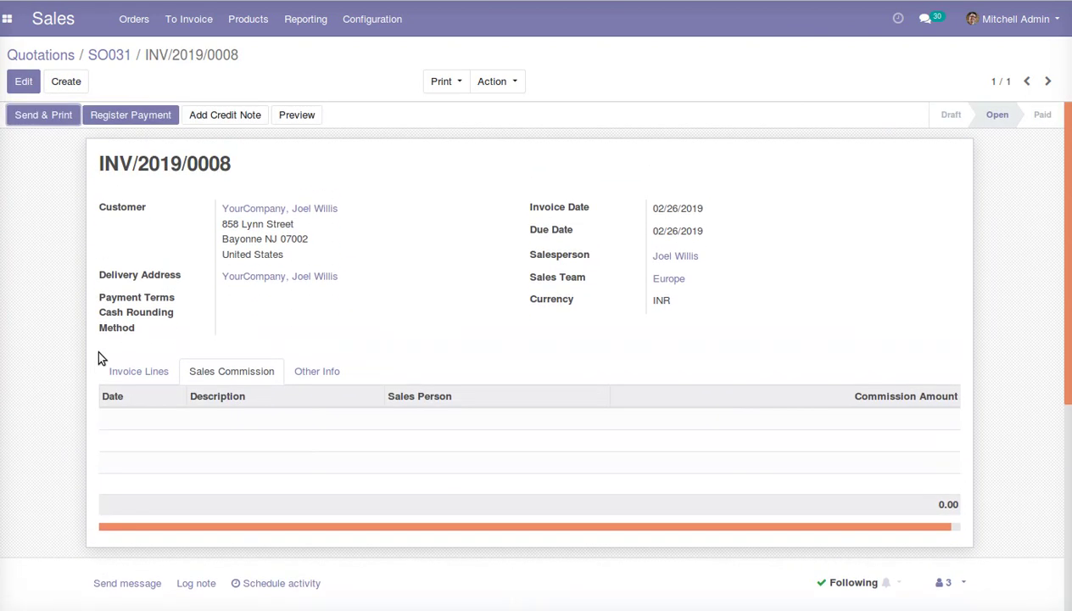
Register the invoice's full payment through the Bank (INR) journal and review its sales commission entry
click(122, 122)
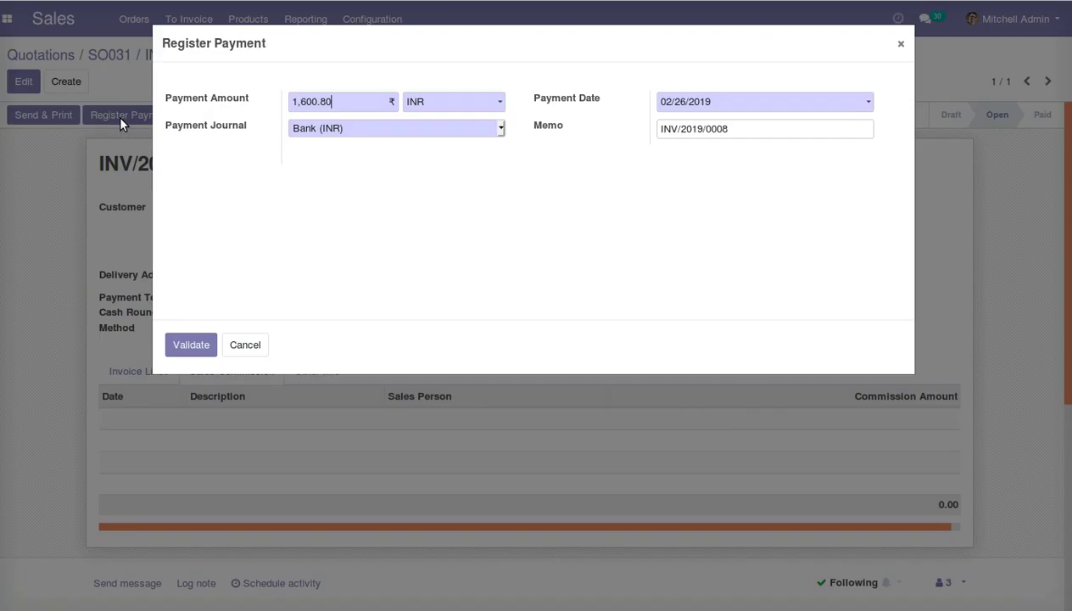
drag(168, 102, 290, 125)
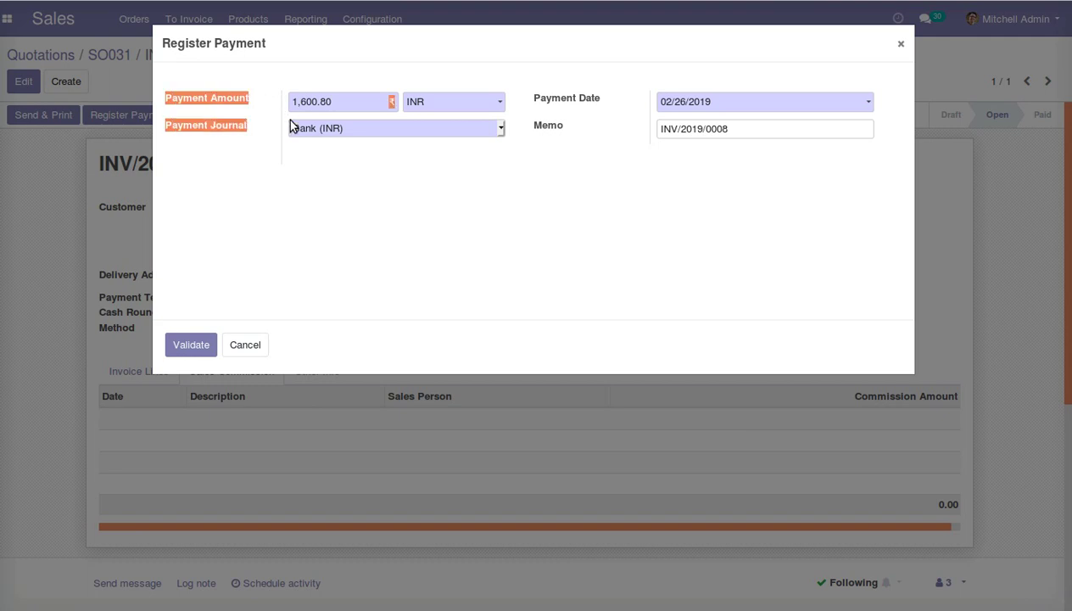
click(268, 154)
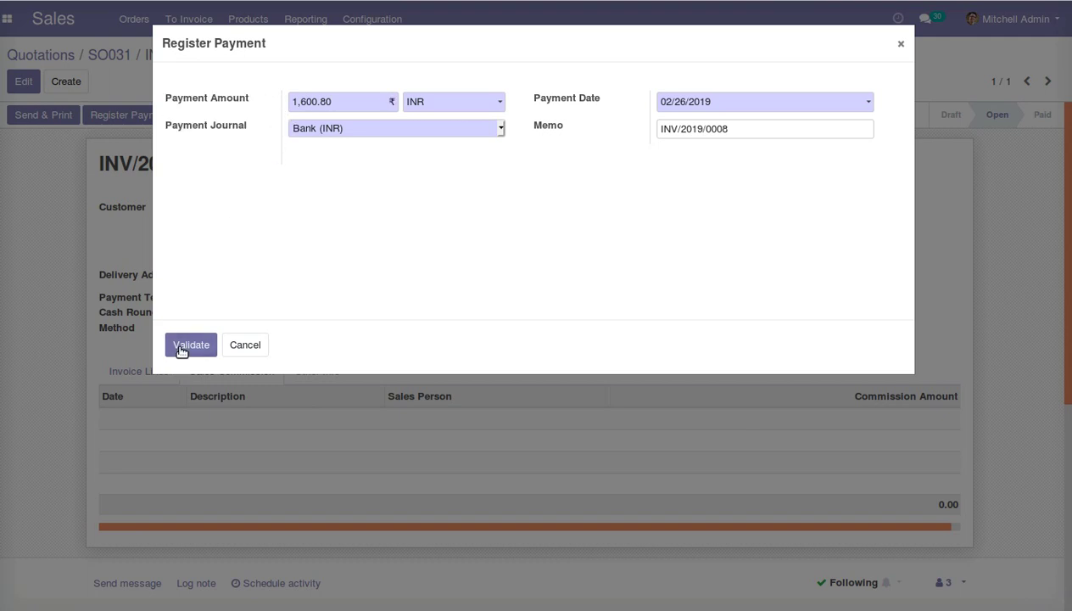
drag(151, 45, 275, 51)
click(234, 154)
click(192, 348)
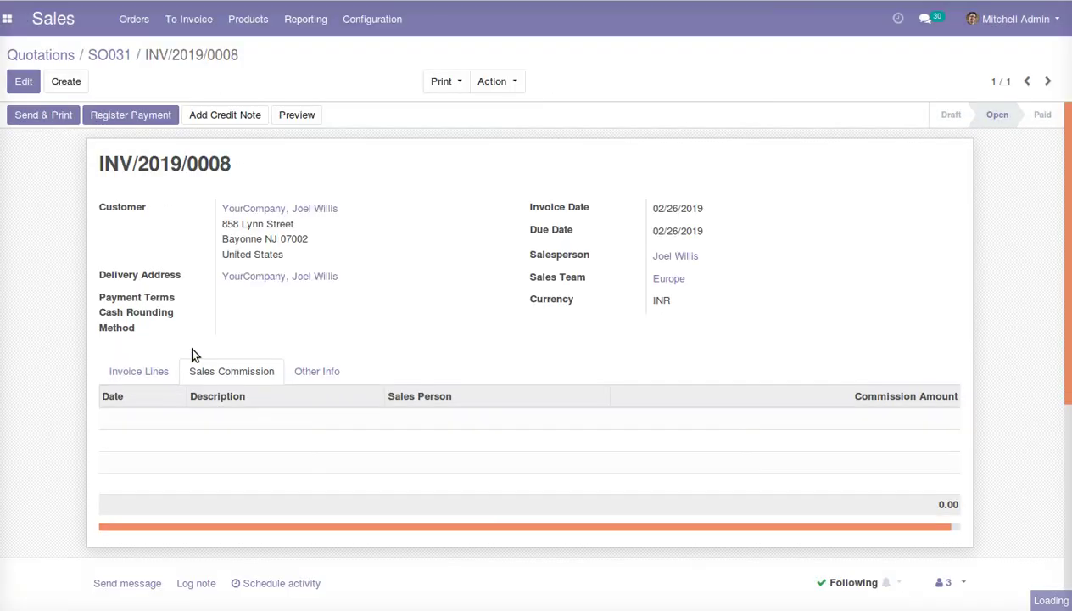
drag(96, 419, 980, 430)
click(802, 299)
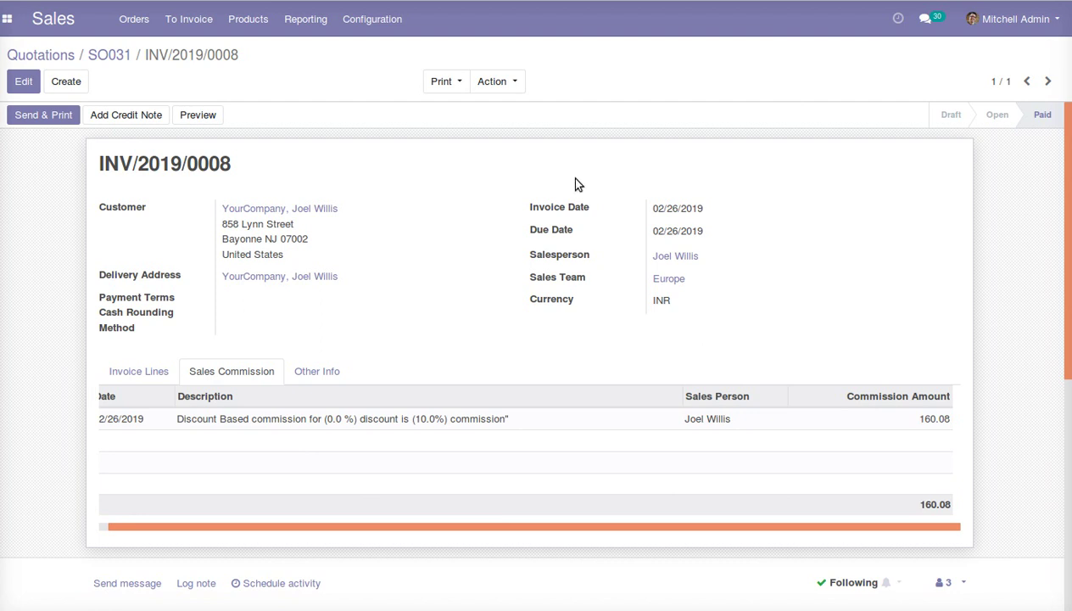
Open the Sales Commission Analysis and examine its entries by order, invoice, commission type and amount
click(312, 25)
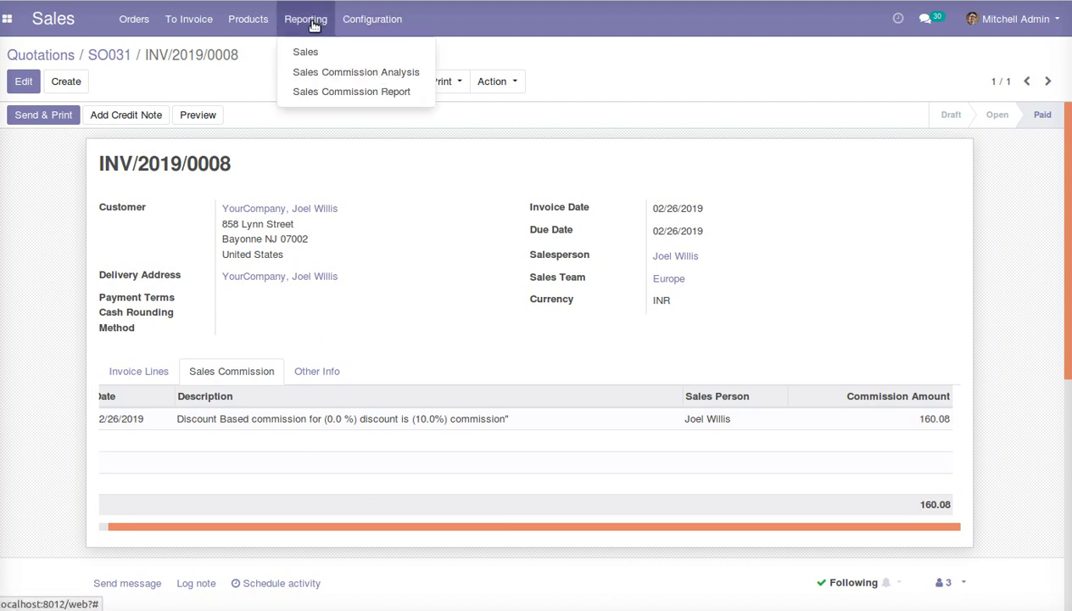
click(320, 75)
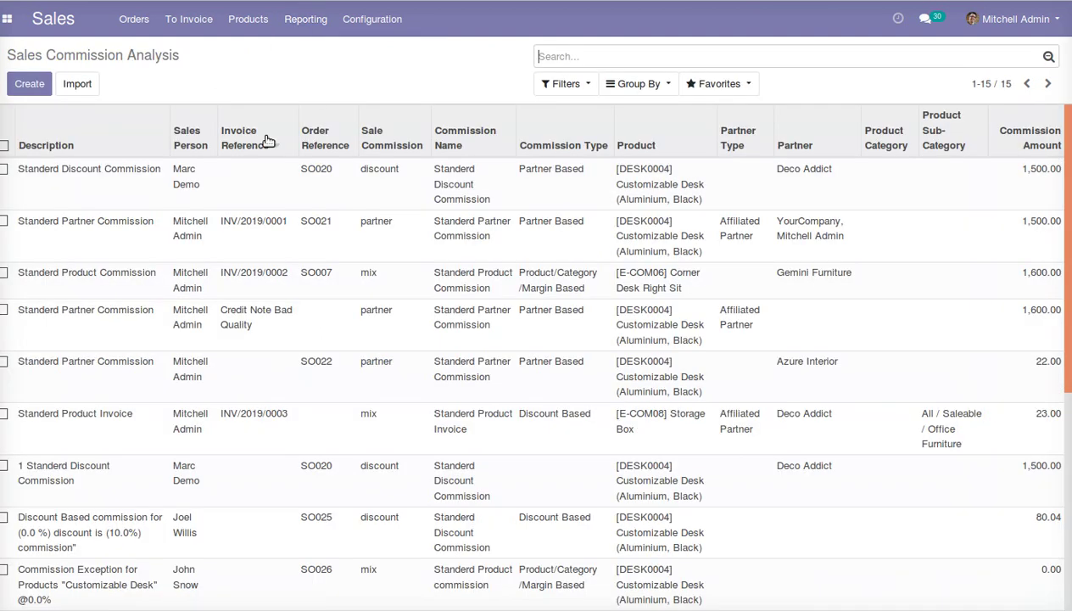
key(ctrl+minus)
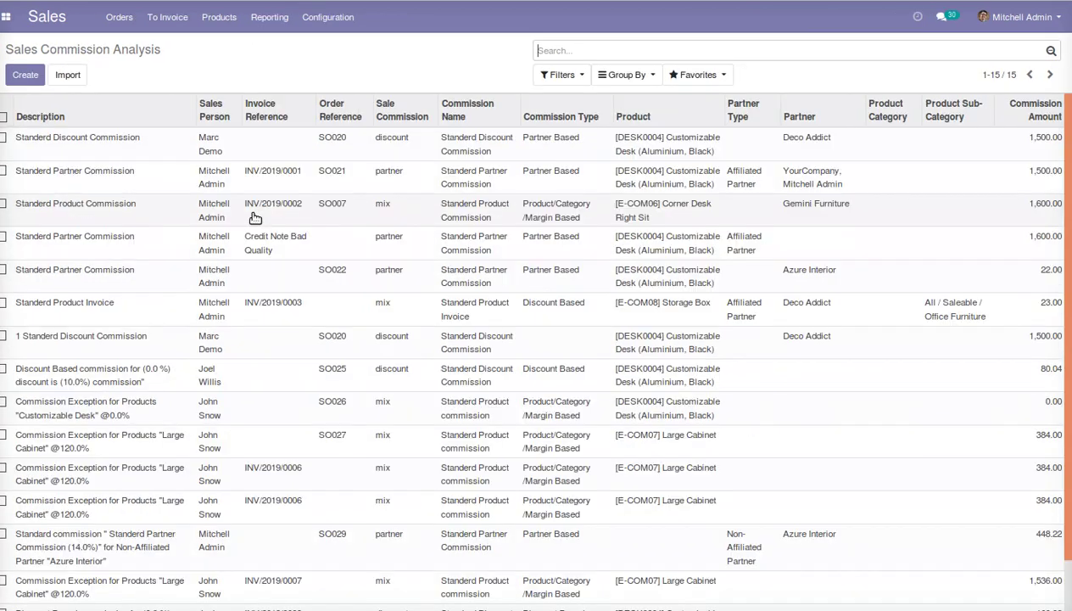
key(ctrl+plus)
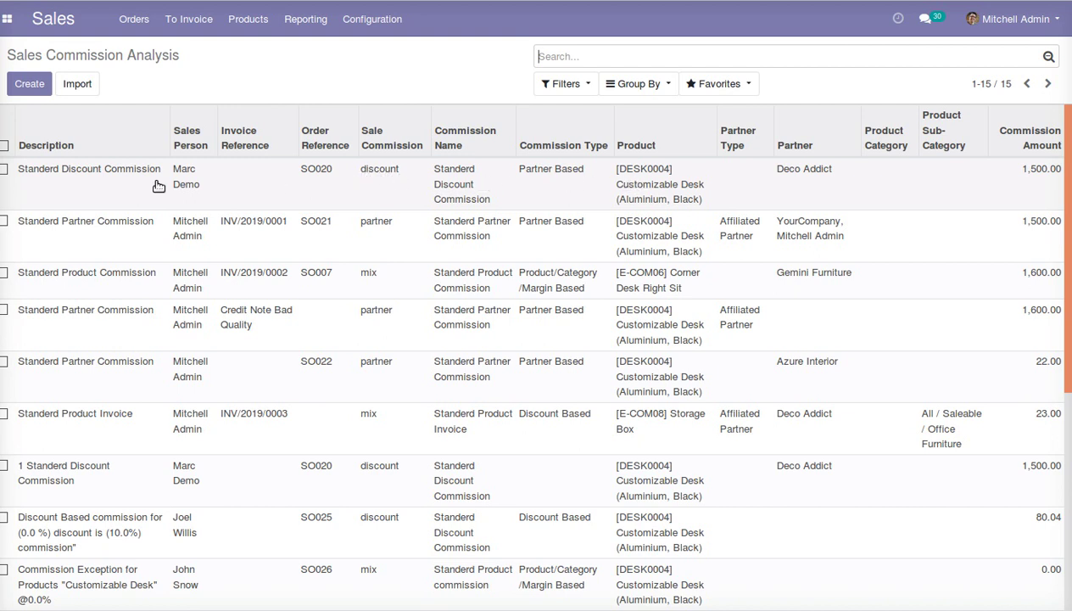
drag(12, 169, 1018, 199)
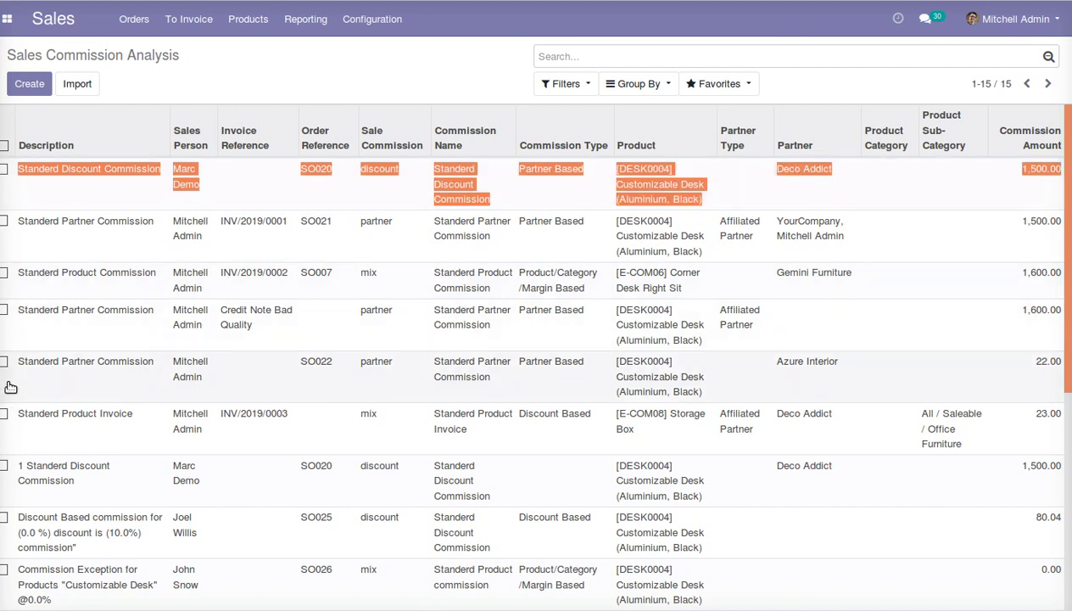
drag(12, 362, 776, 381)
scroll(249, 449, down, 5)
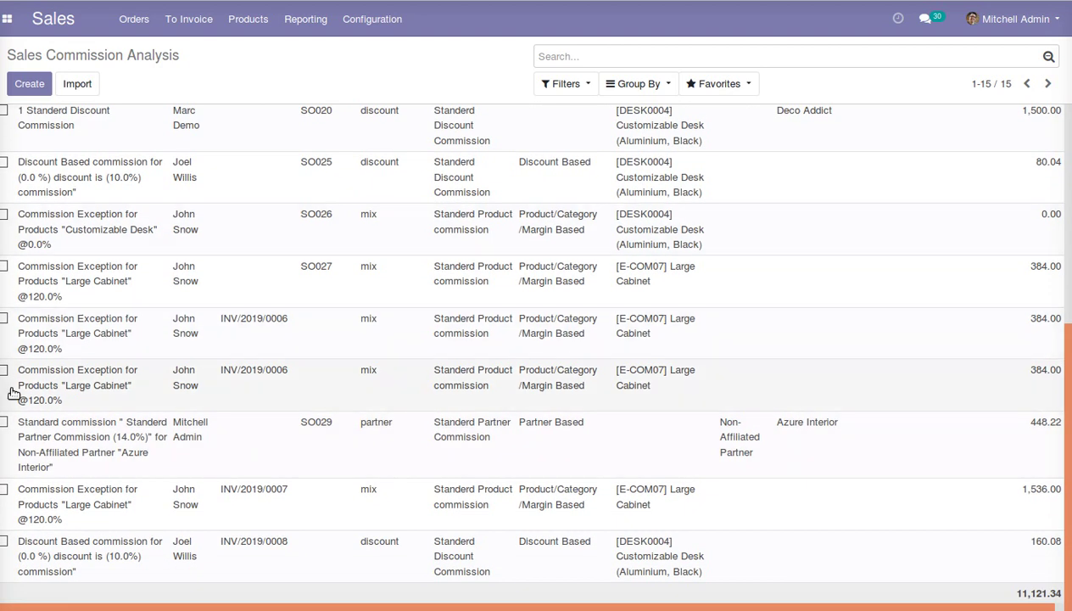
drag(16, 426, 1055, 472)
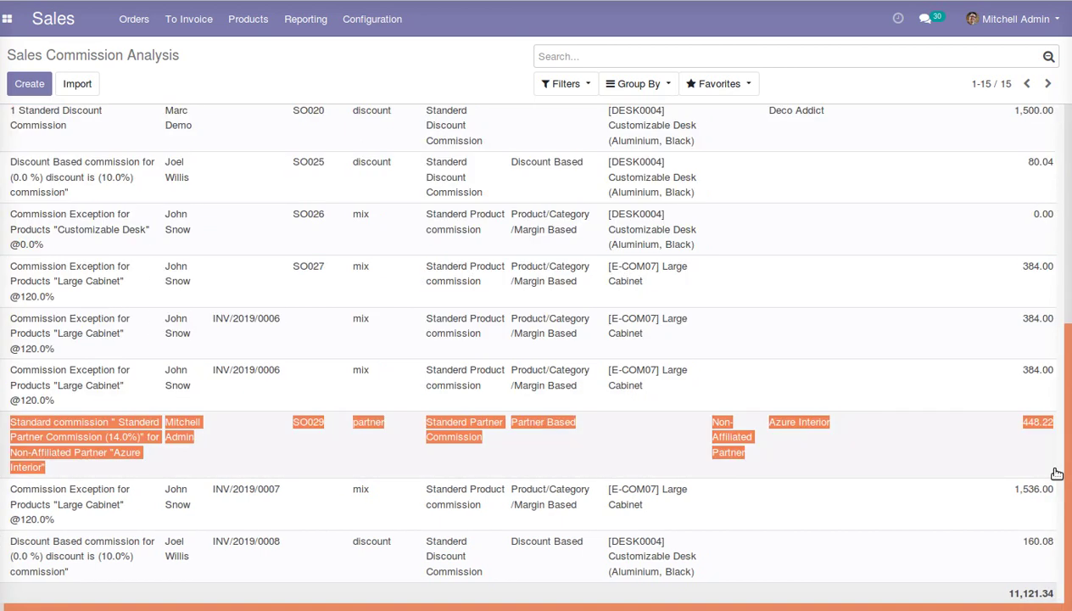
scroll(266, 114, up, 3)
Set up a Sales Commission Report from 02/01/2019 to 02/28/2019 with the administrator as sales person
click(301, 36)
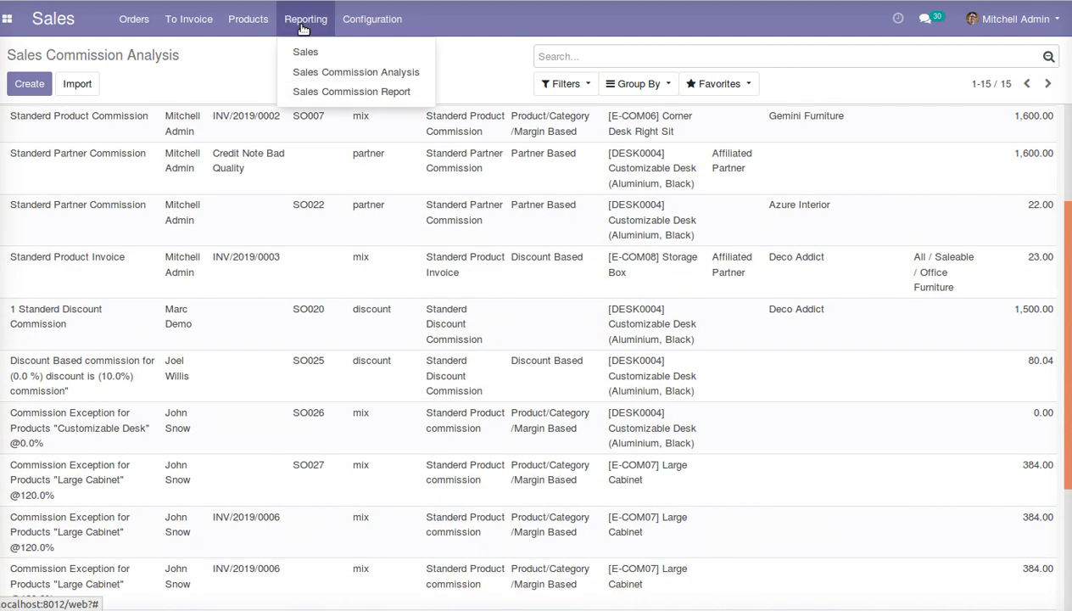
click(326, 99)
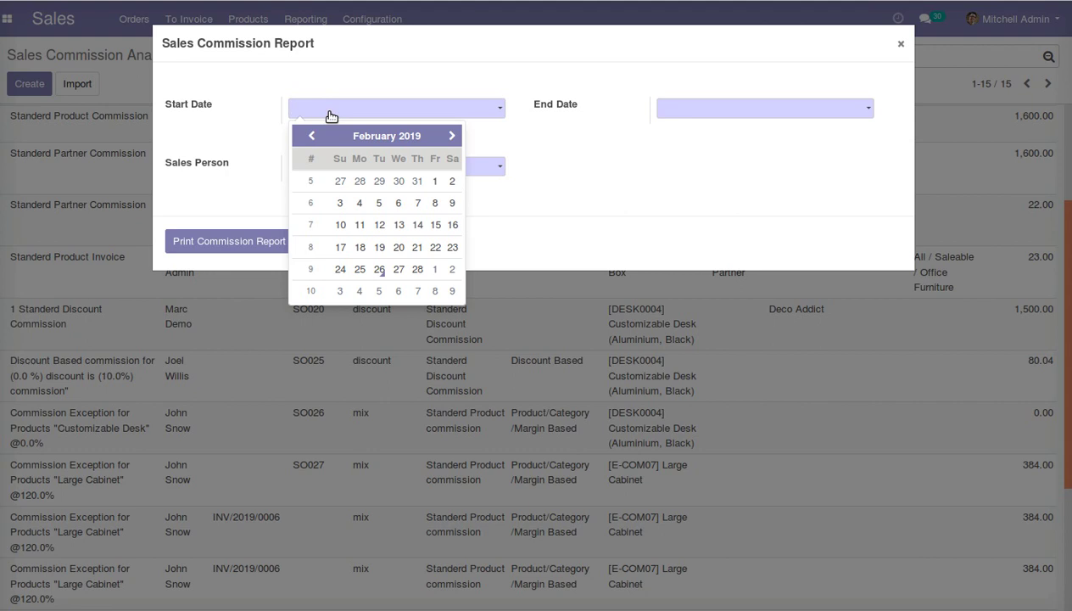
click(434, 182)
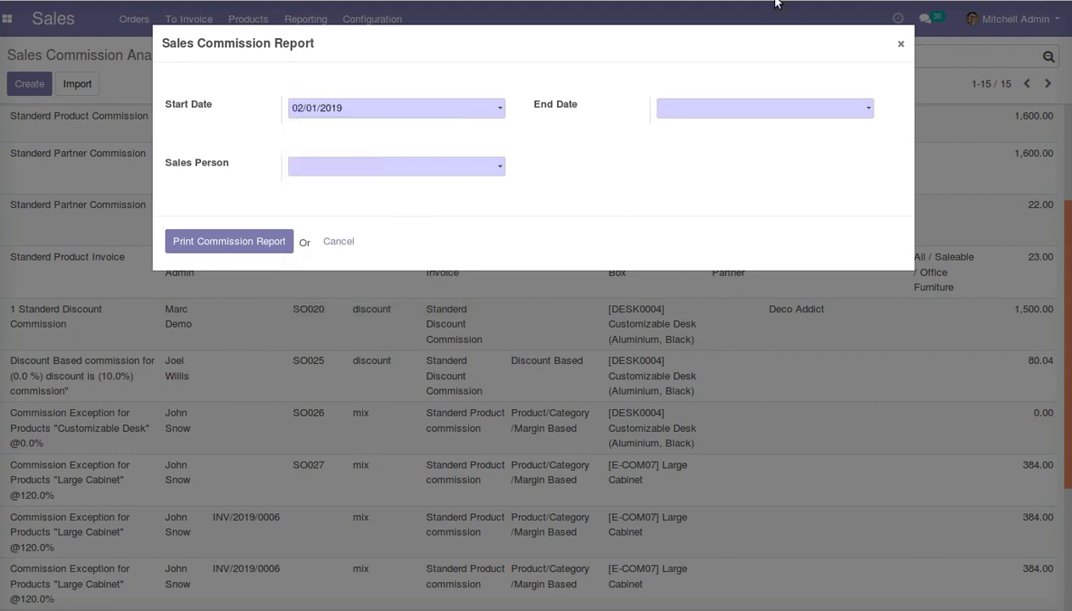
click(679, 116)
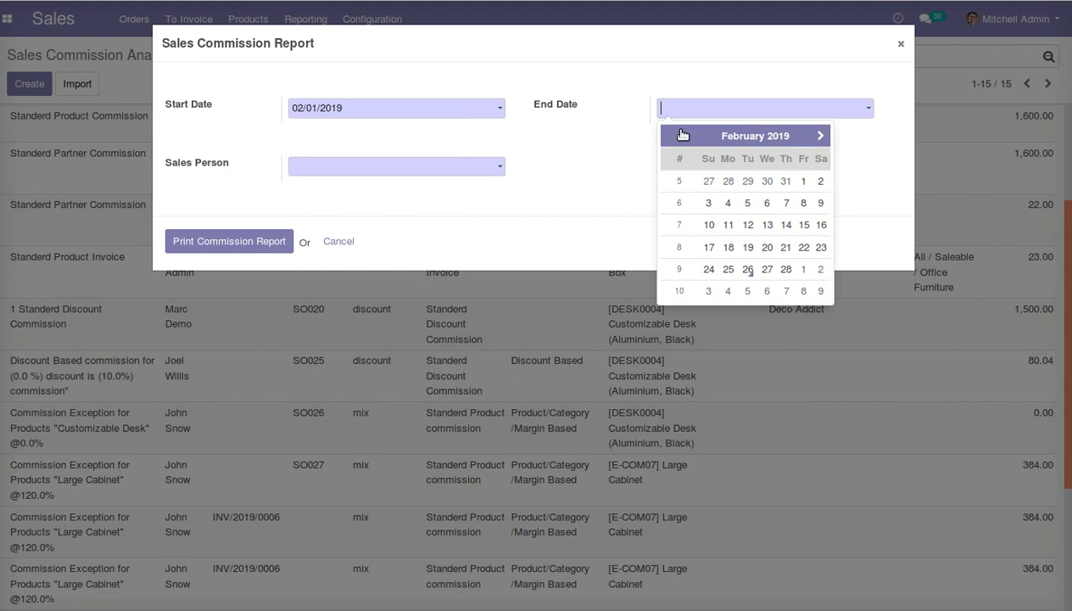
click(787, 269)
click(481, 170)
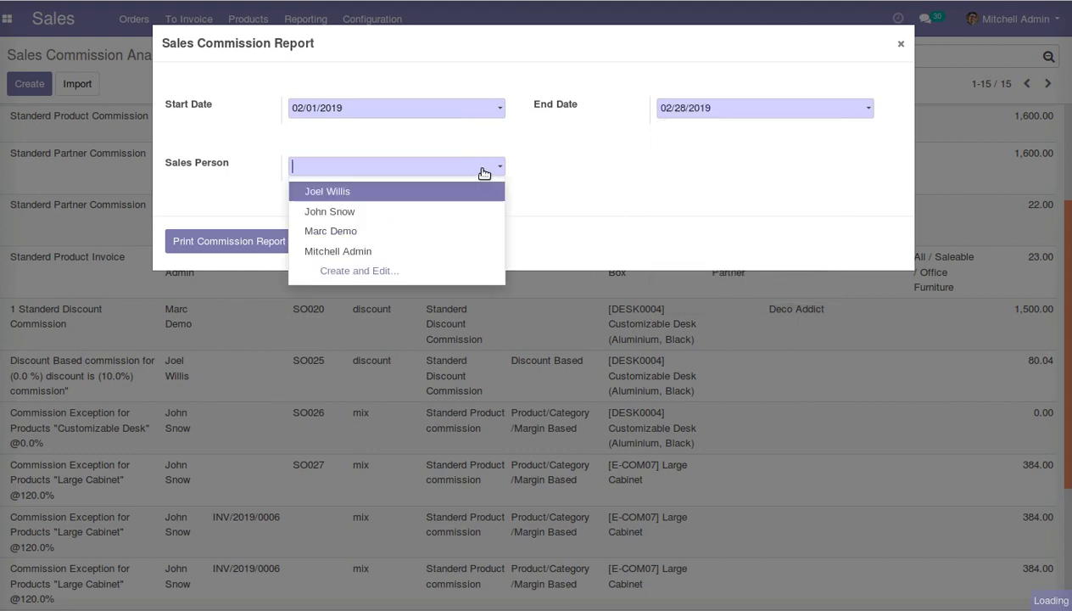
click(400, 253)
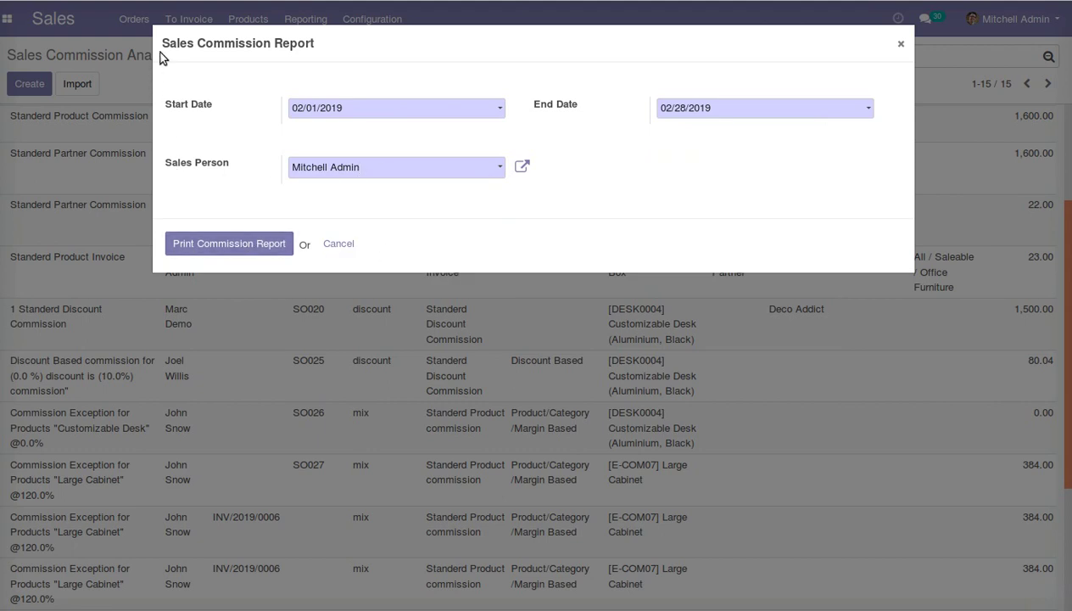
Print the commission report and open Commission Report.pdf with Document Viewer
drag(167, 44, 363, 43)
click(230, 245)
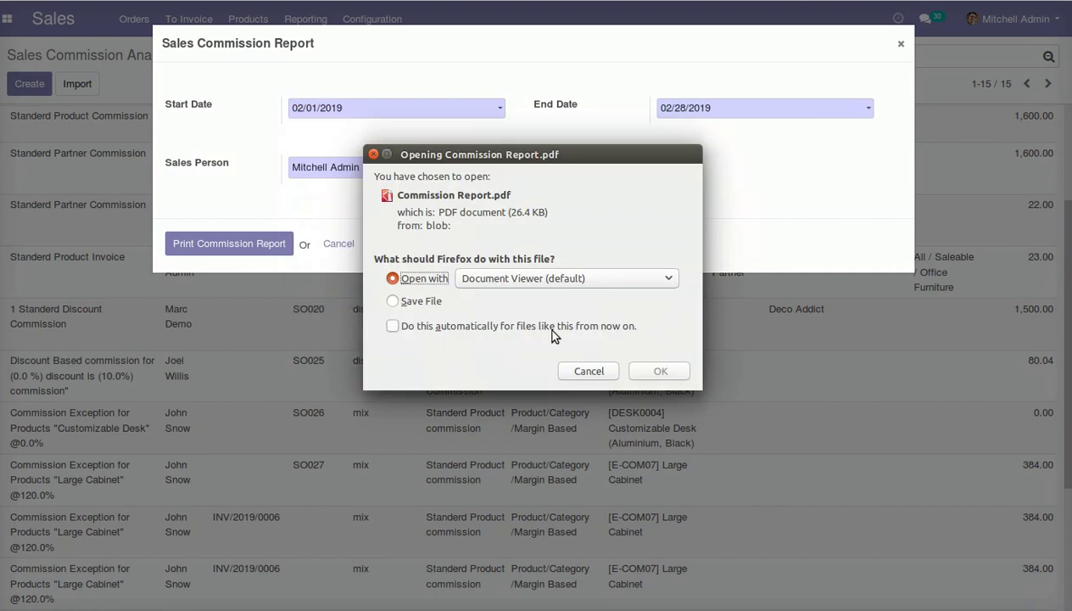
click(665, 374)
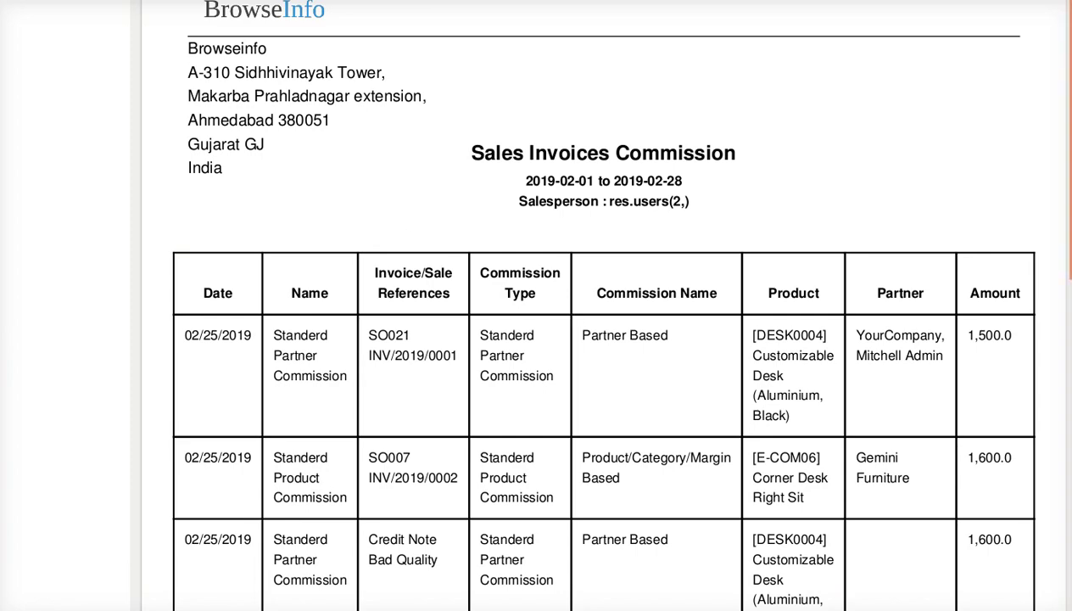
Examine the Sales Invoices Commission PDF's entries, credit note line and total, and dismiss the report dialog
key(ctrl+plus)
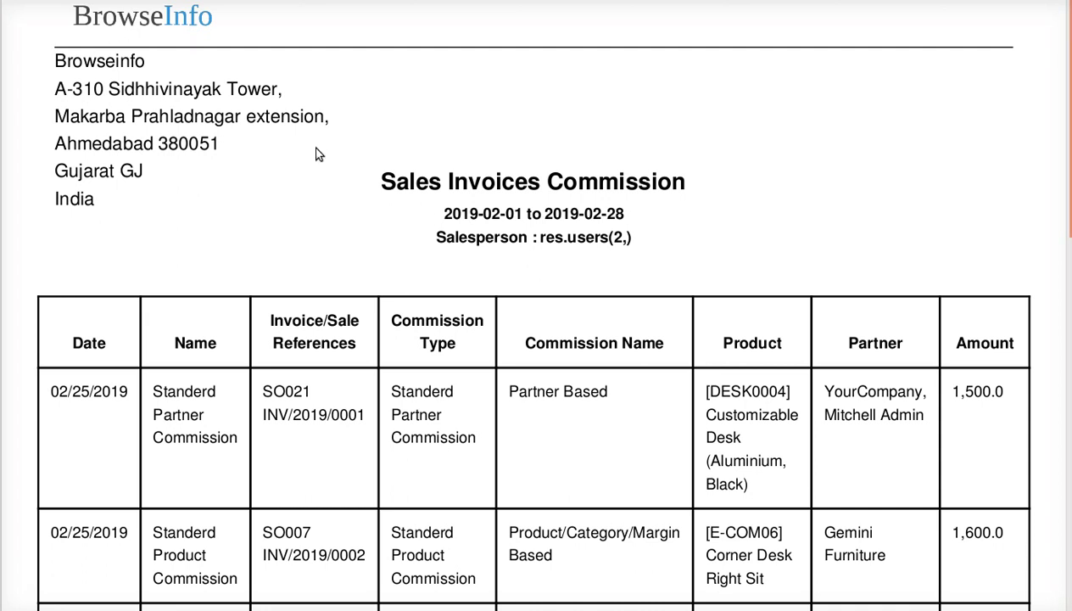
drag(384, 178, 699, 199)
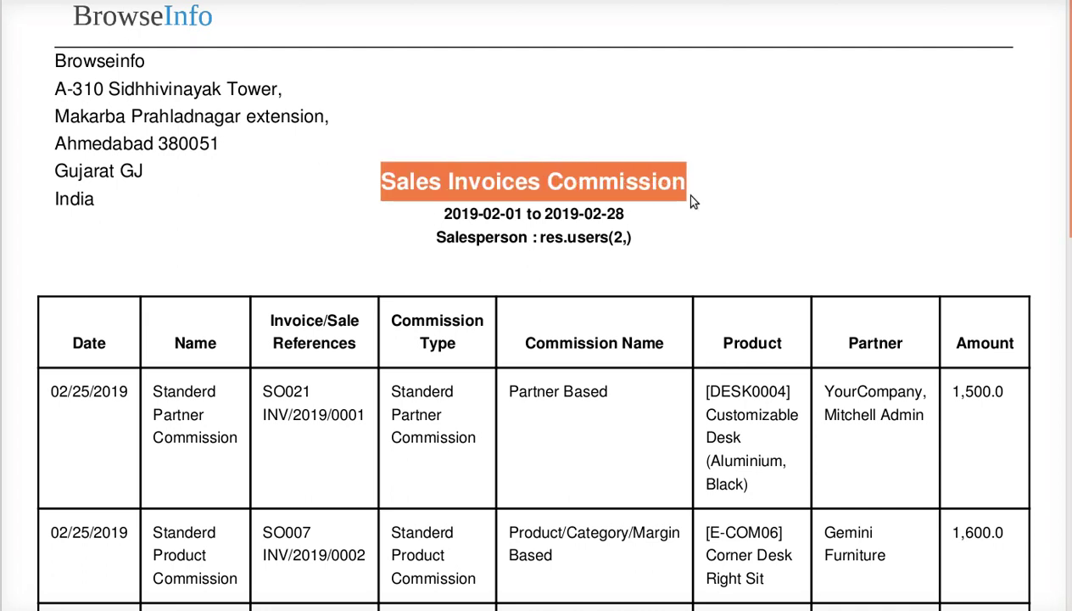
scroll(691, 201, down, 3)
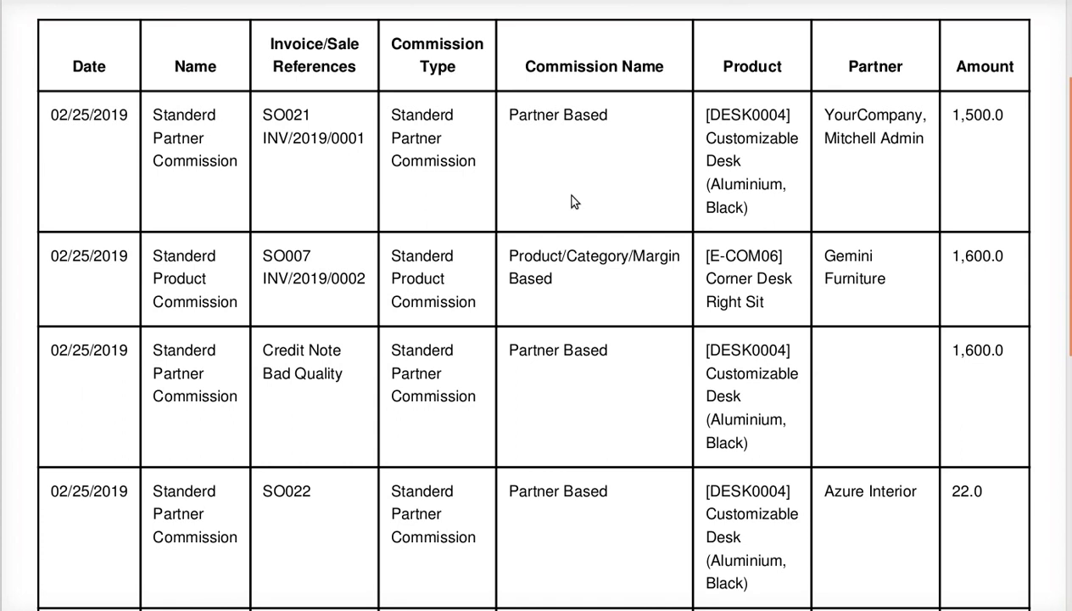
scroll(571, 201, down, 2)
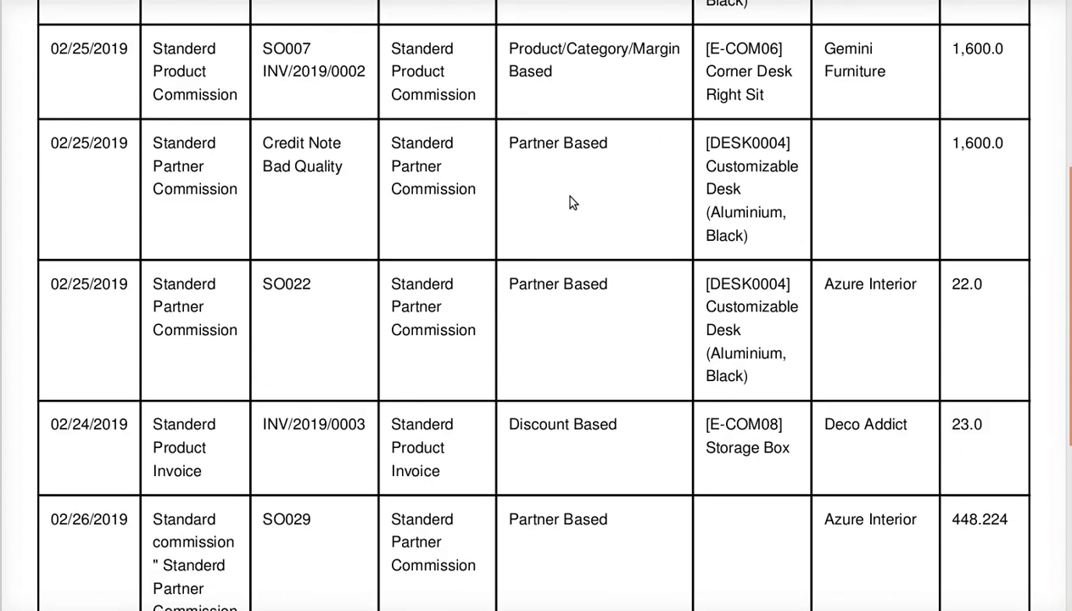
drag(265, 143, 794, 172)
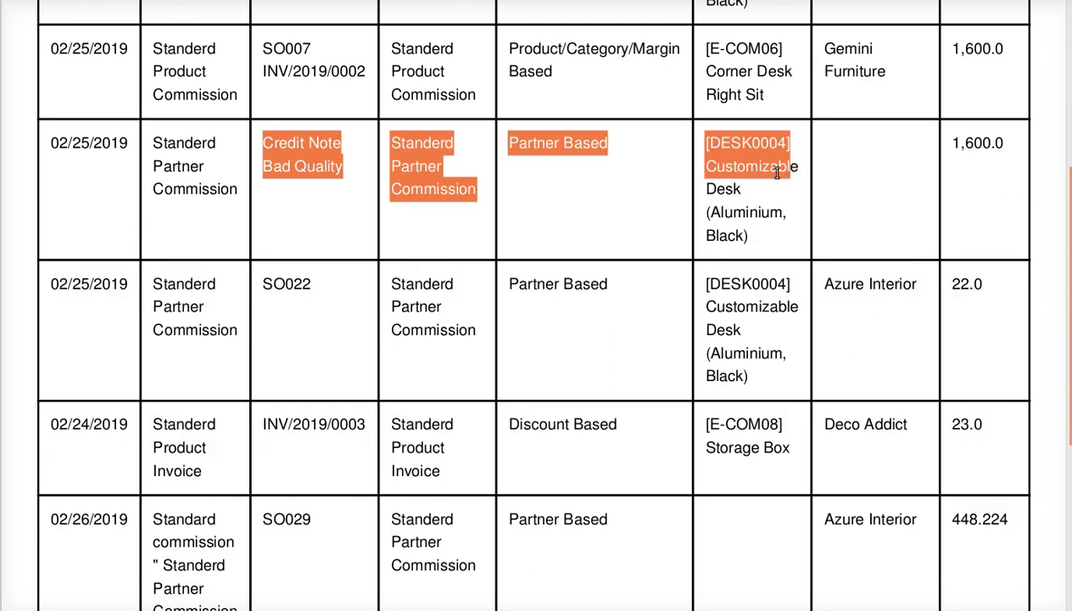
scroll(583, 181, down, 5)
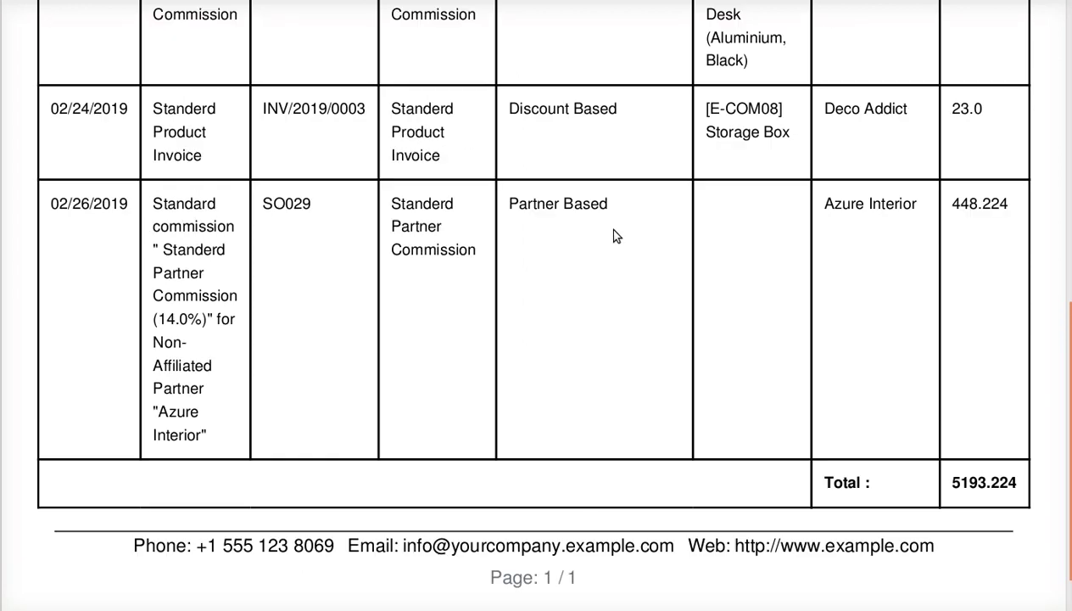
scroll(616, 237, up, 1)
scroll(617, 236, down, 2)
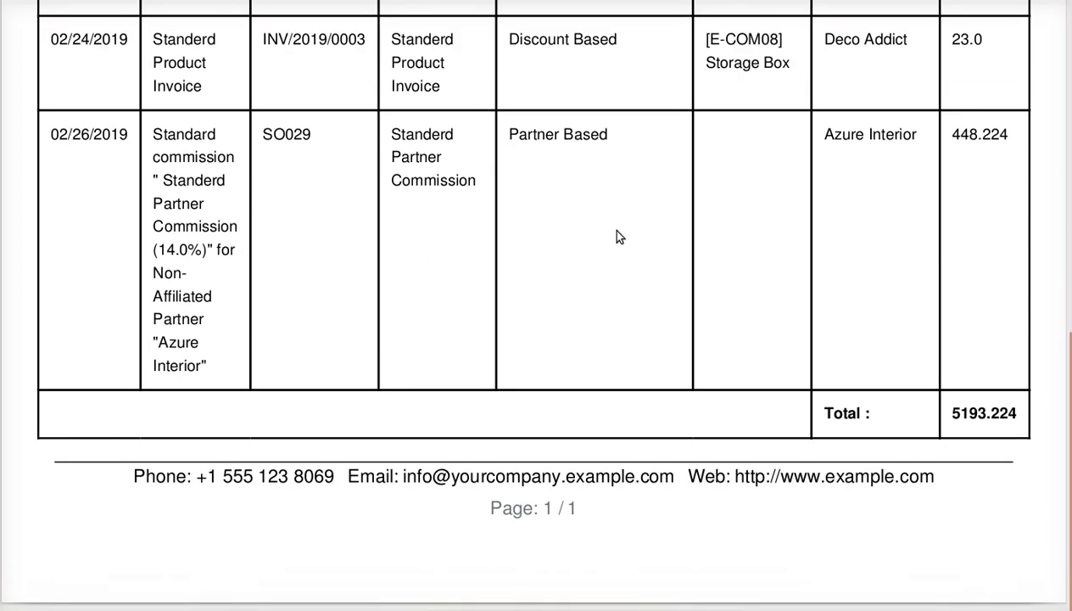
scroll(618, 237, up, 10)
scroll(618, 236, up, 2)
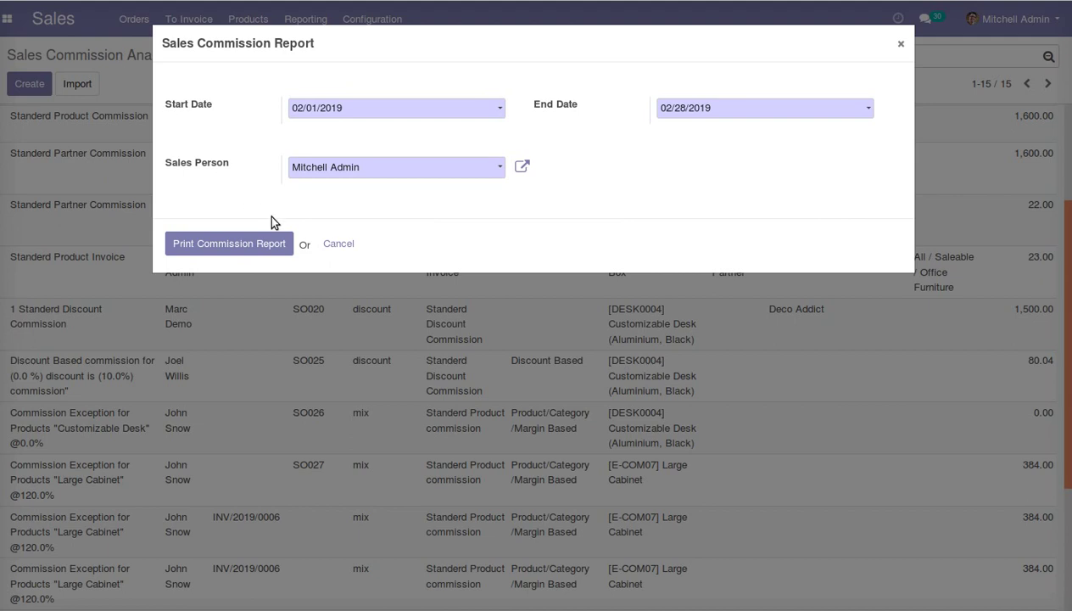
click(336, 246)
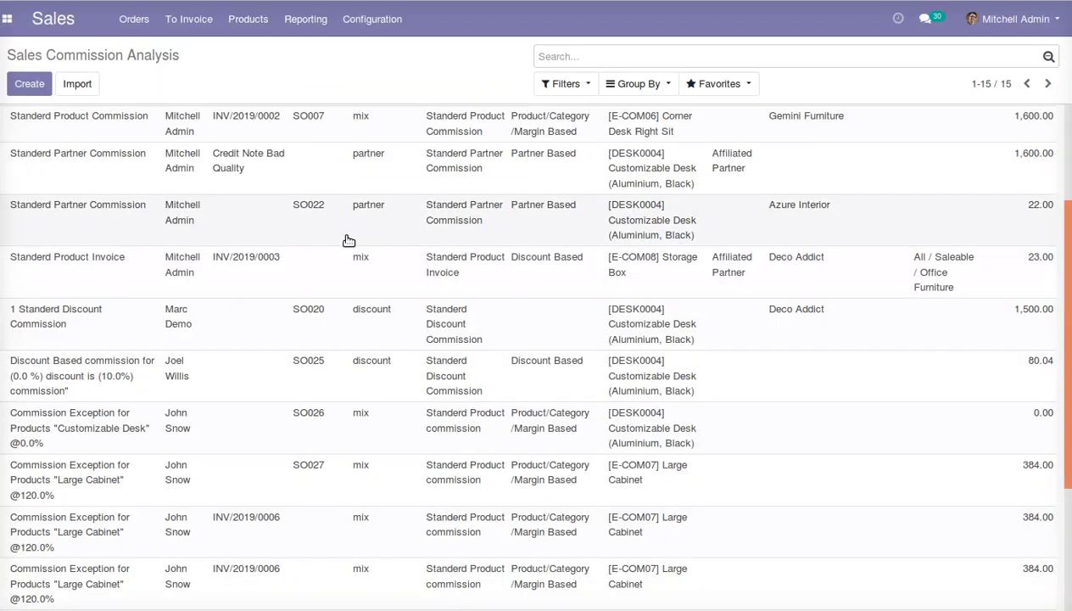
Open the Commission Lines list from the sales configuration
click(294, 28)
mouse_move(372, 22)
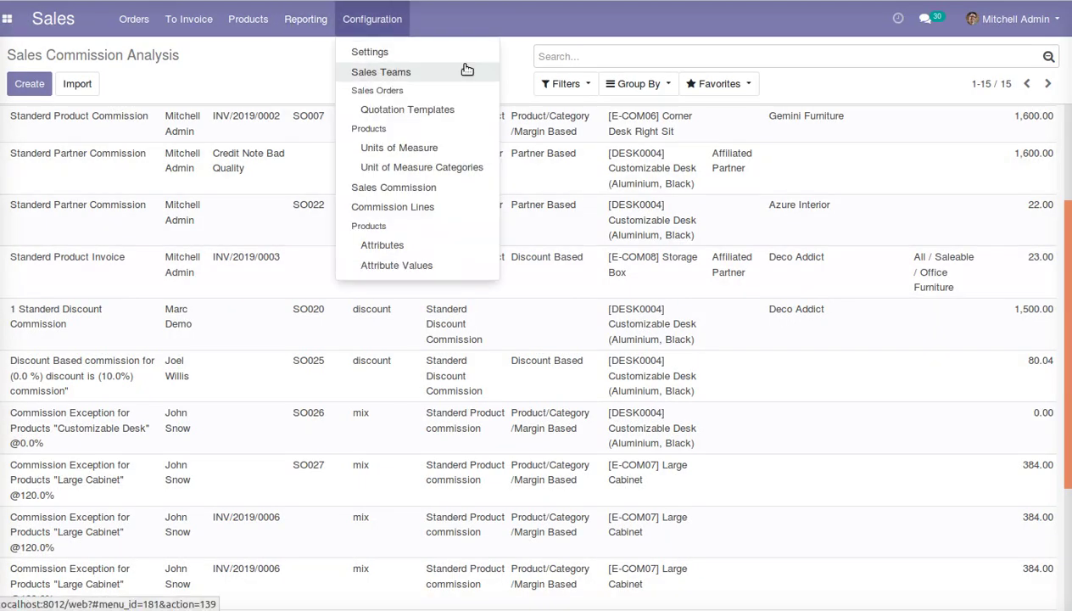
click(276, 78)
click(305, 24)
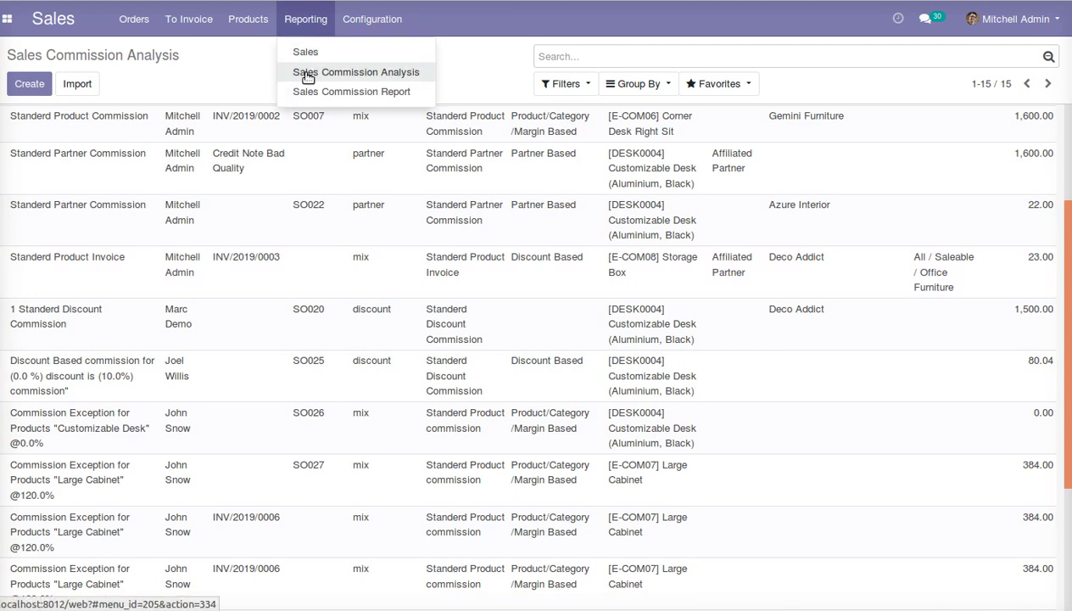
mouse_move(350, 26)
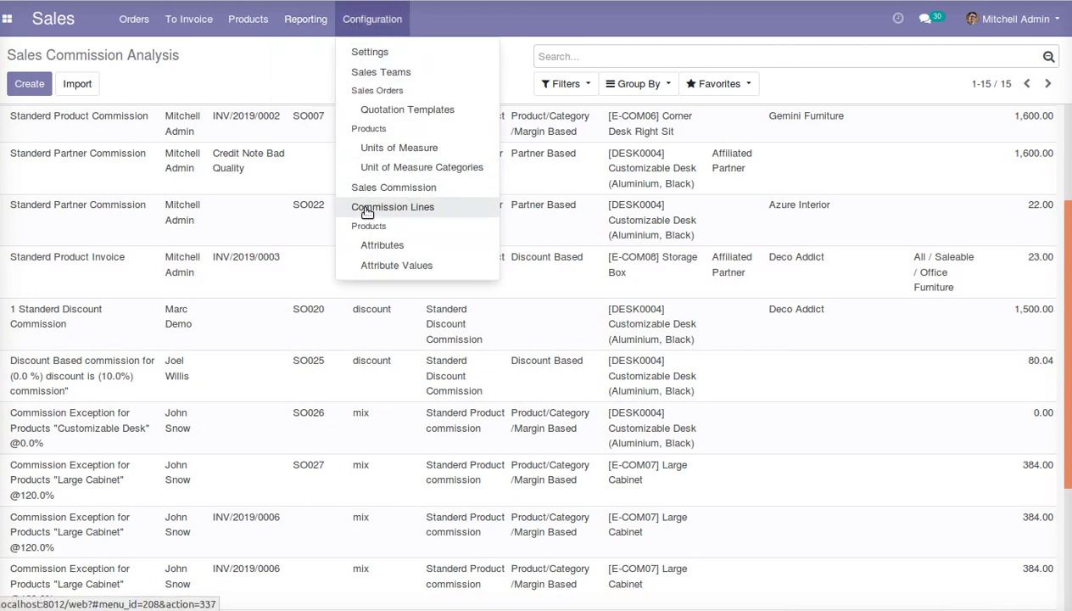
click(412, 211)
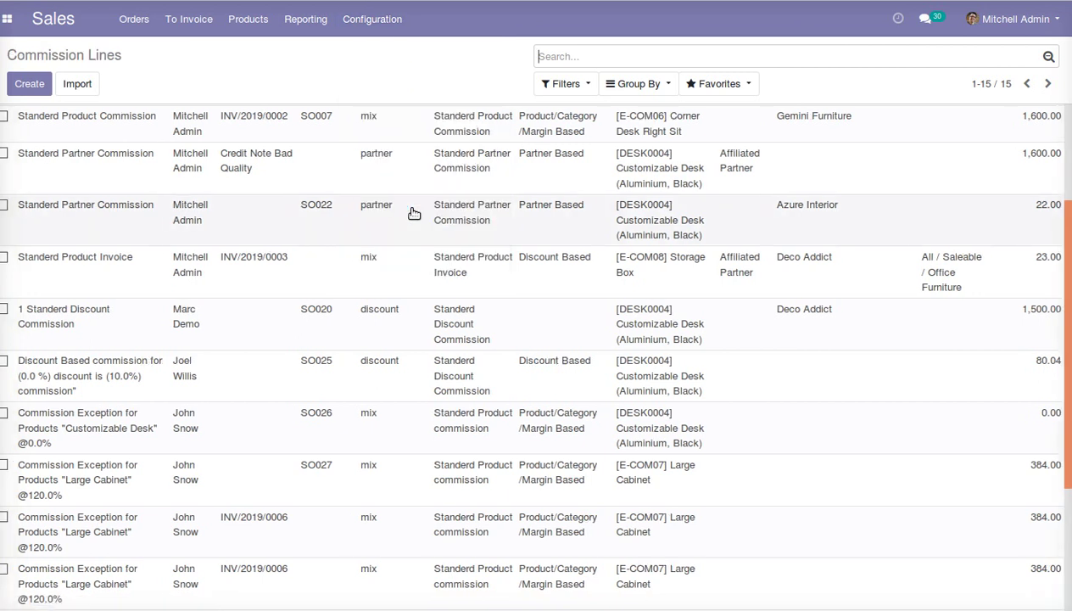
Select the partner-based 448.22 and discount-based 160.08 commission lines and start creating invoices for them
scroll(175, 204, down, 5)
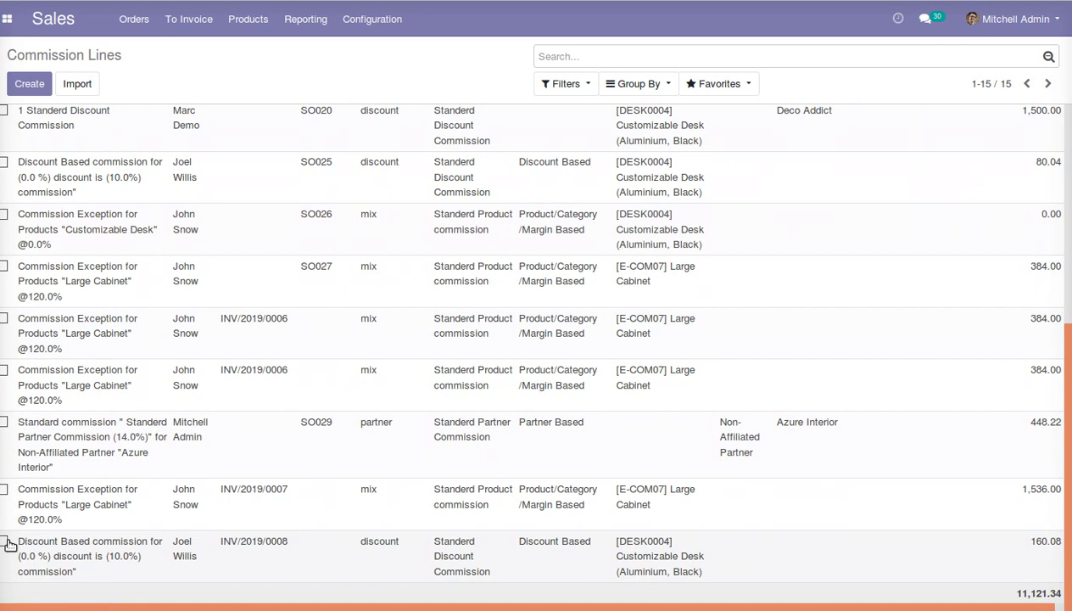
click(3, 542)
click(4, 492)
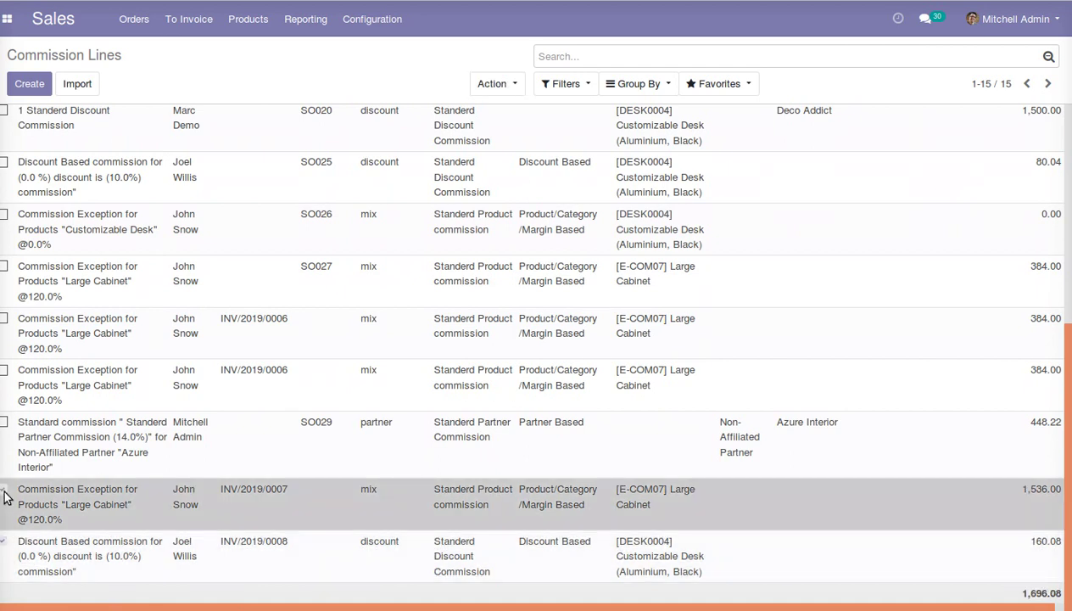
click(5, 495)
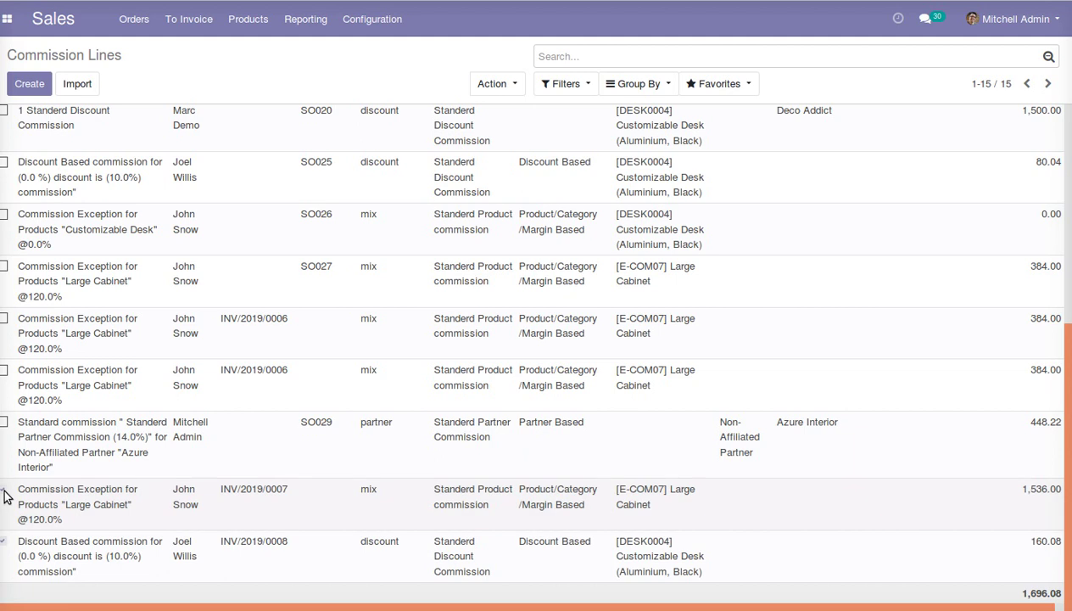
click(3, 424)
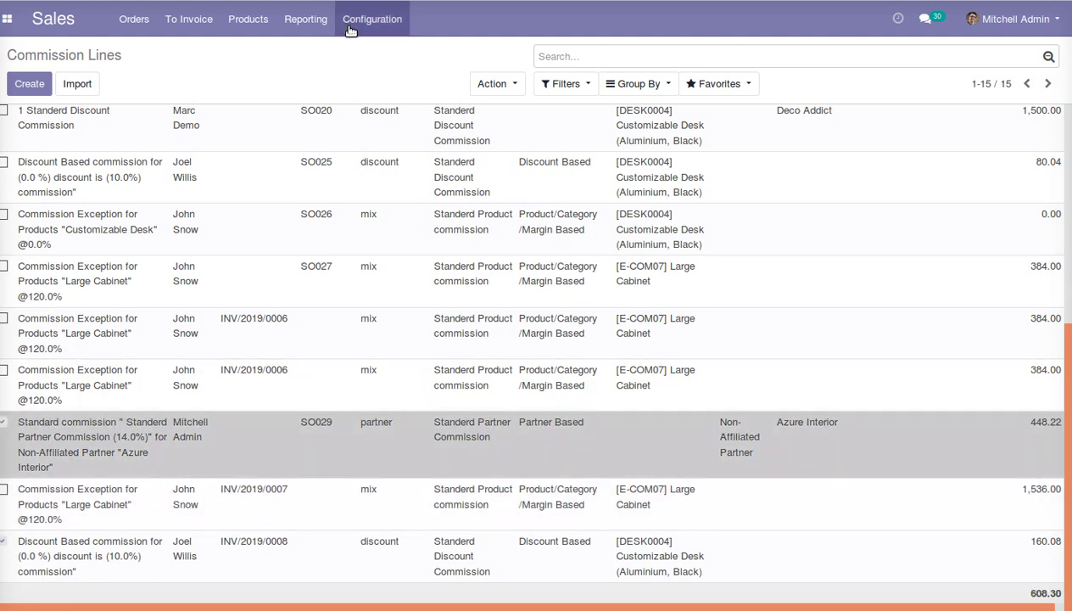
click(496, 84)
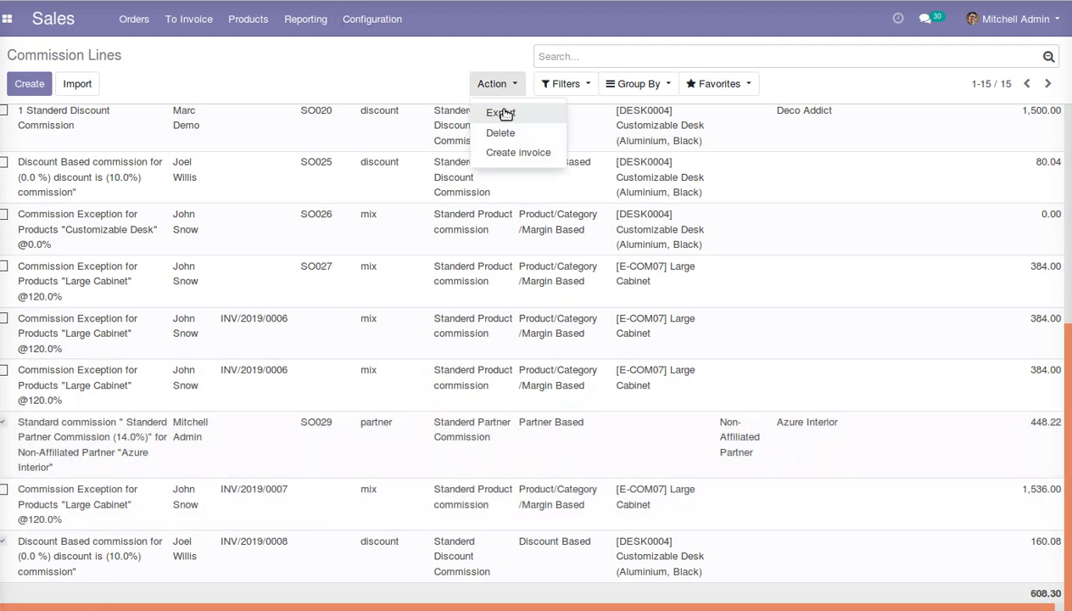
click(508, 156)
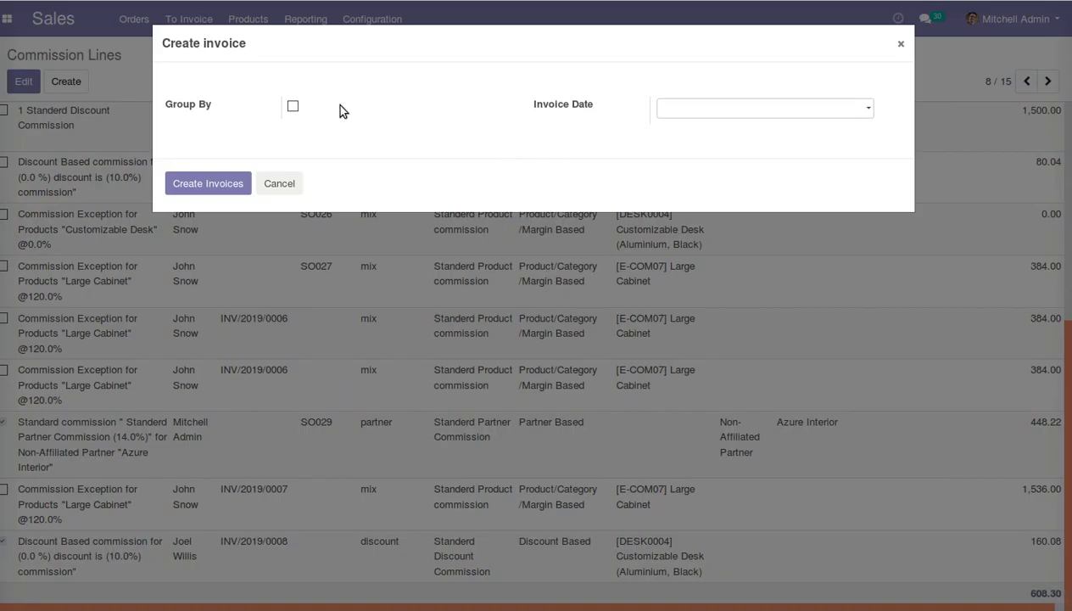